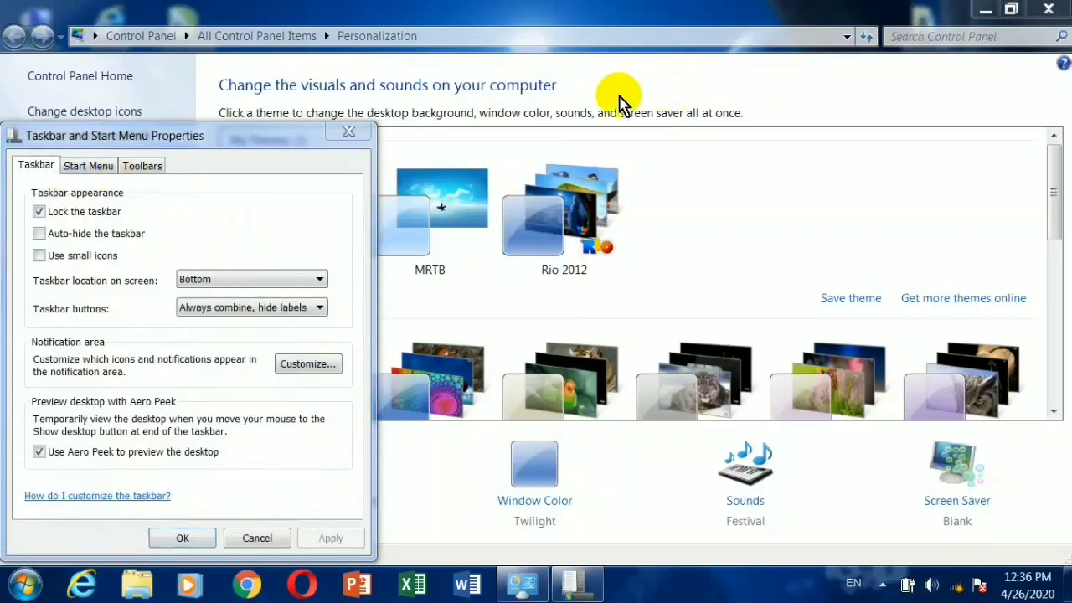
# Move the Taskbar and Start Menu Properties dialog aside and close the Personalization window.
pyautogui.moveTo(181, 136); pyautogui.dragTo(670, 31)
pyautogui.click(1047, 10)
pyautogui.click(1048, 10)
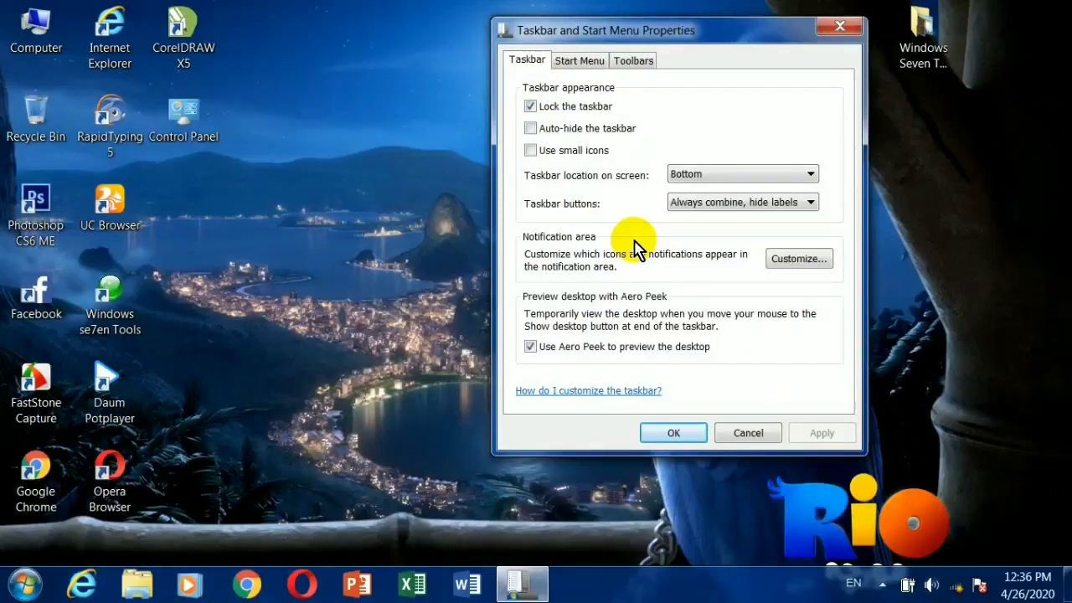
# Open the customization options for the Start menu from the taskbar properties dialog.
pyautogui.click(573, 65)
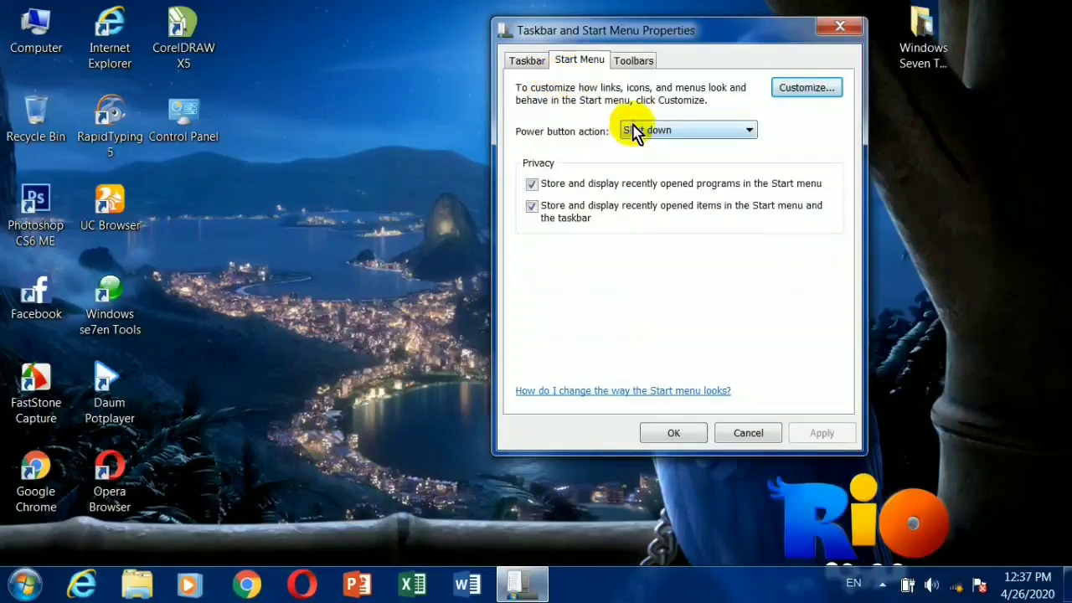
pyautogui.click(802, 97)
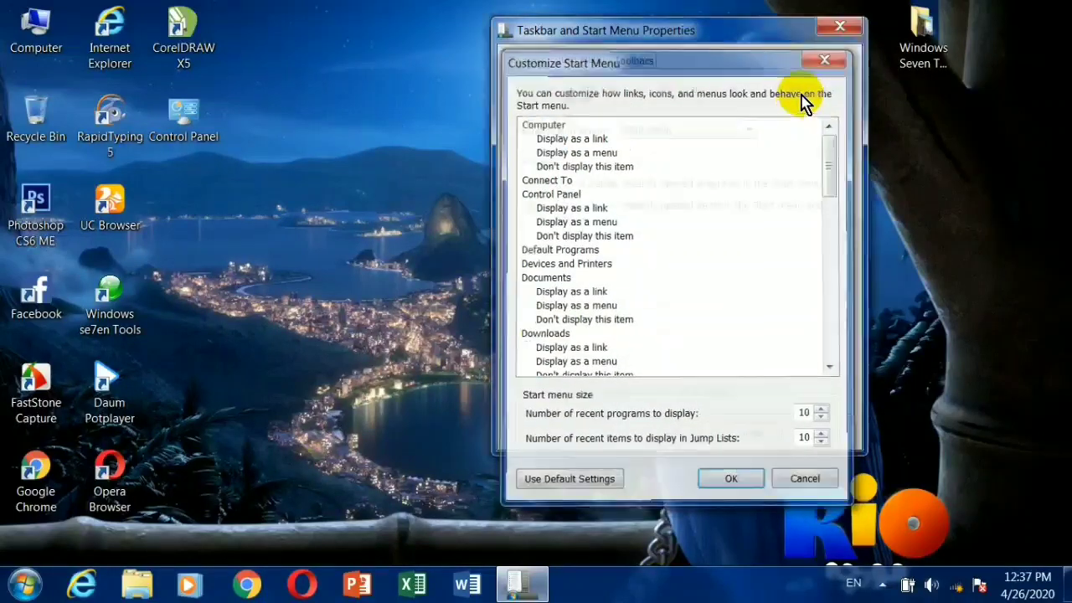
pyautogui.press('Escape')
pyautogui.click(817, 90)
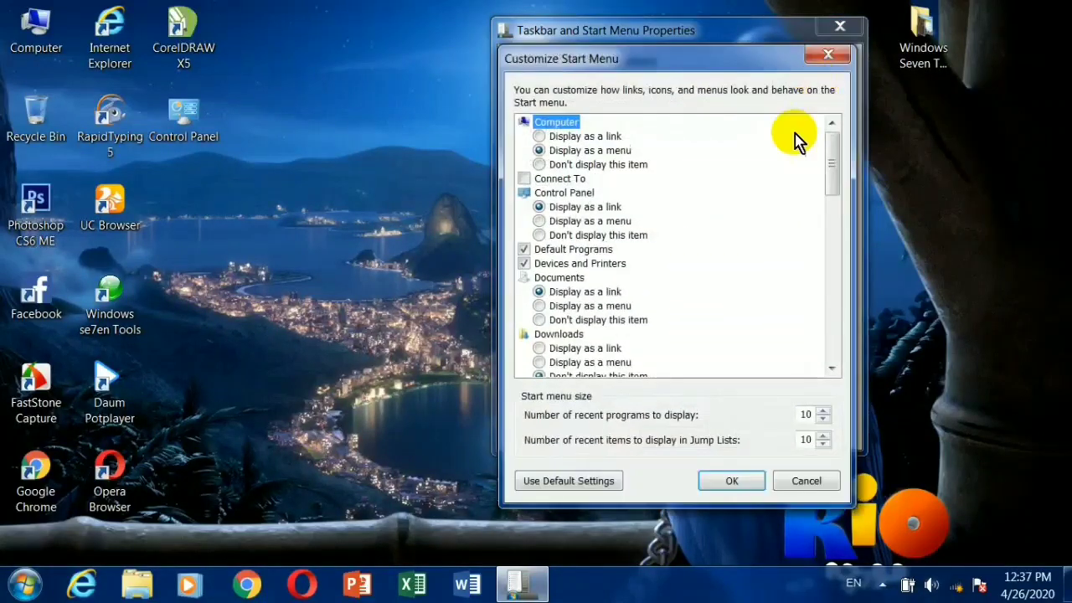
# Expand the Computer item in the Start menu to view its submenu, and return to the customization options.
pyautogui.click(26, 583)
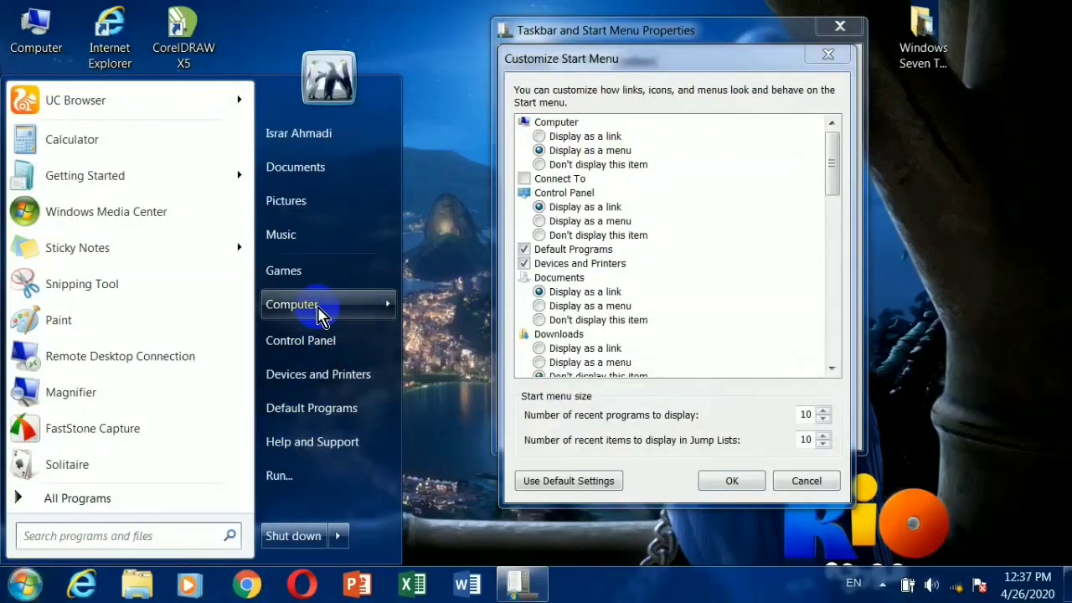
pyautogui.moveTo(320, 312)
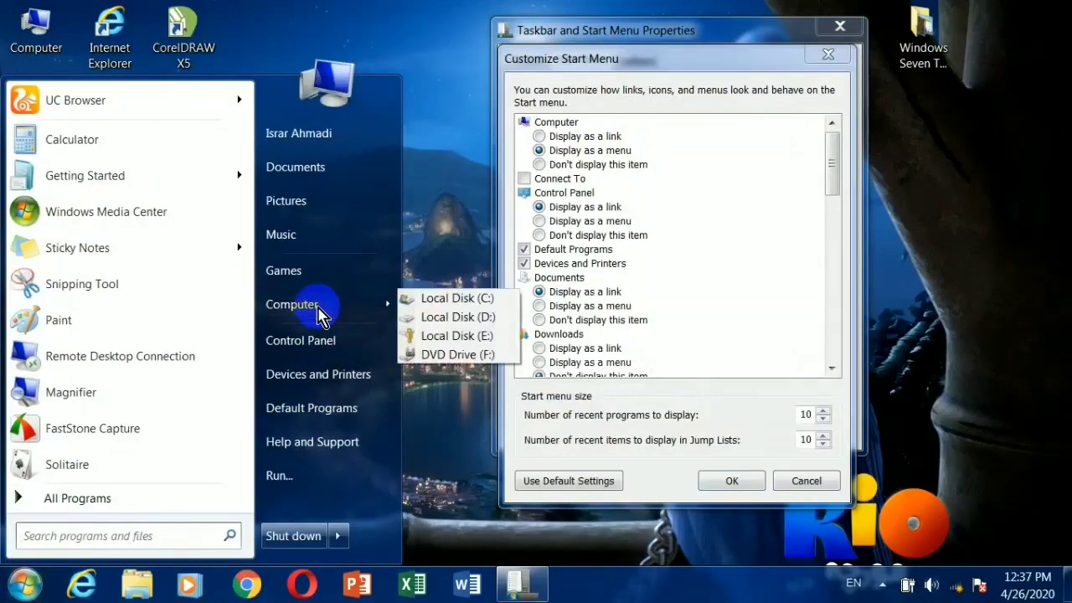
pyautogui.click(560, 92)
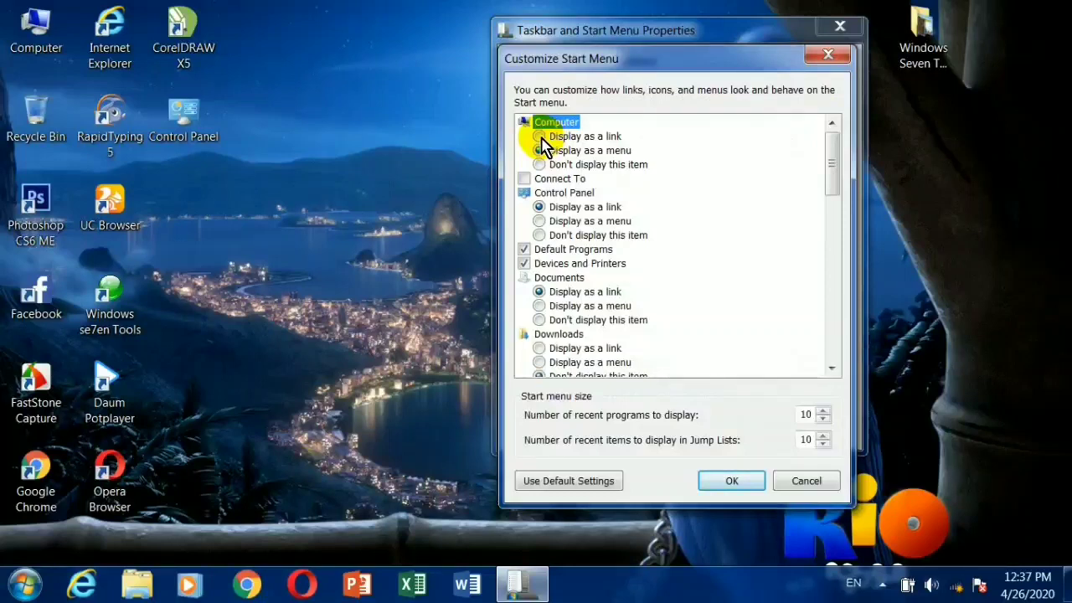
# Set the Computer item to display as a link, and test it by opening Computer from the Start menu.
pyautogui.click(737, 480)
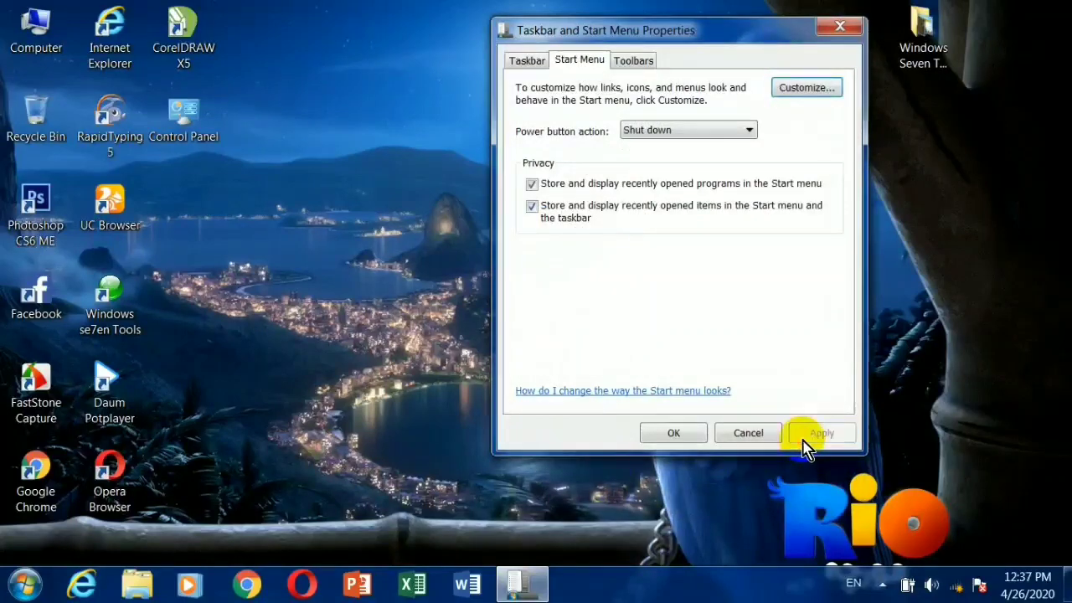
pyautogui.click(25, 584)
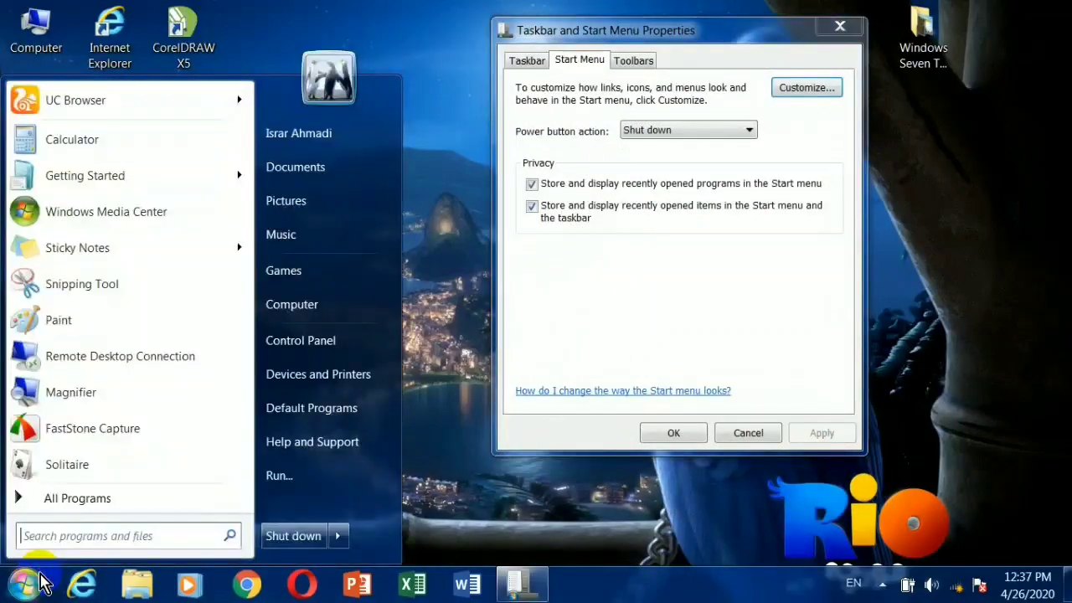
pyautogui.click(294, 308)
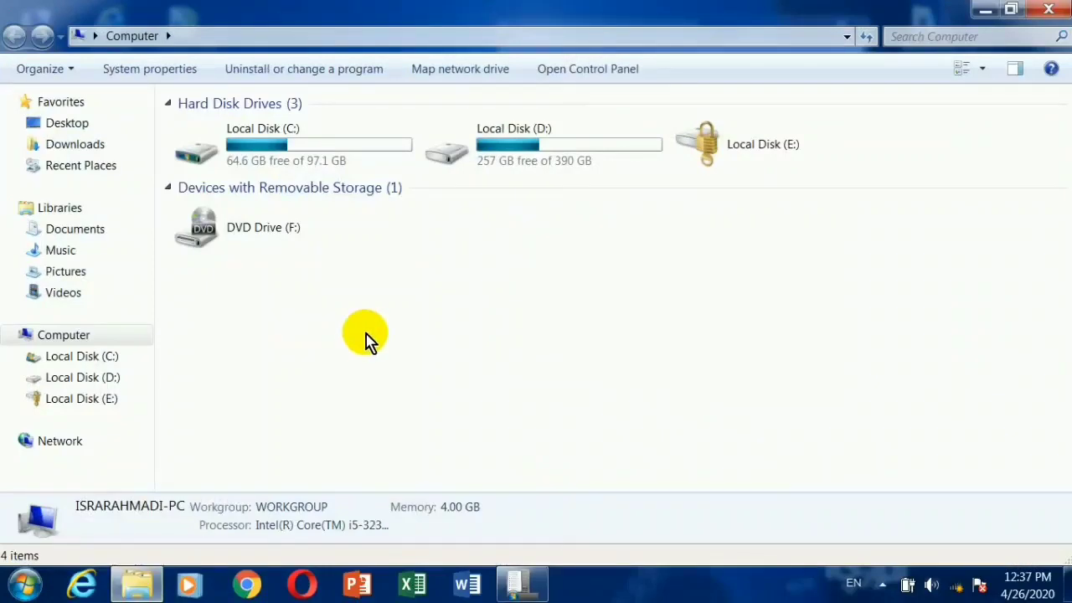
pyautogui.click(1044, 17)
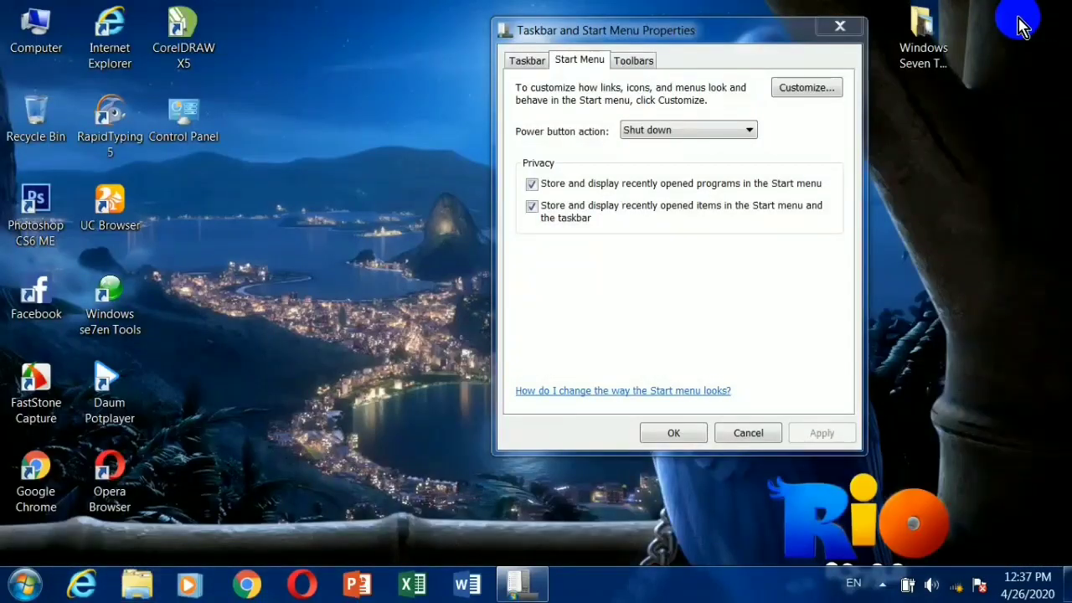
# Set the Computer item to display as a menu, confirm both dialogs, and expand it in the Start menu.
pyautogui.click(806, 88)
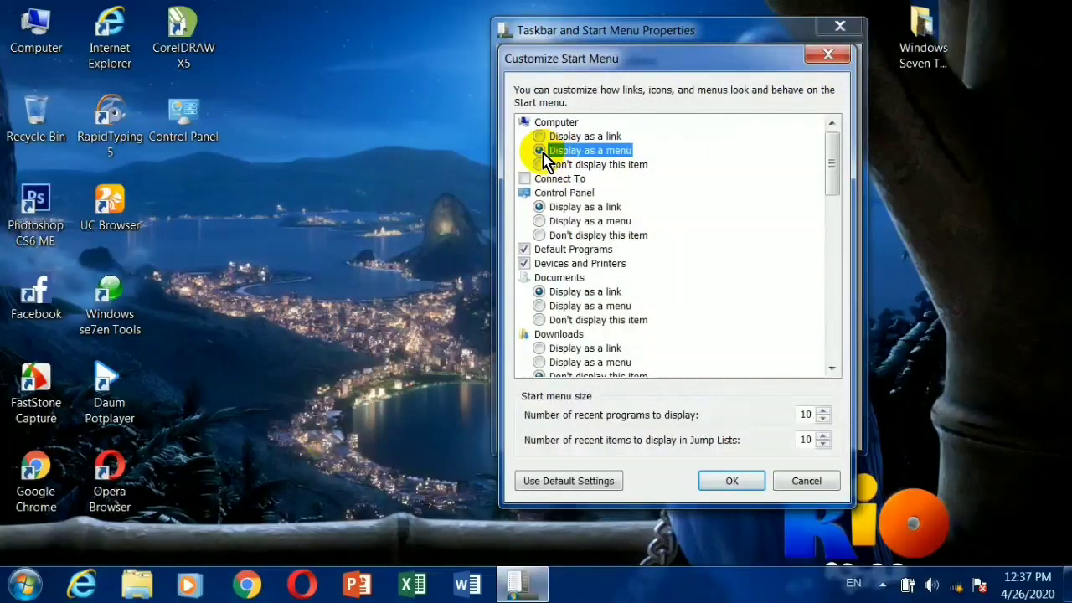
pyautogui.click(727, 482)
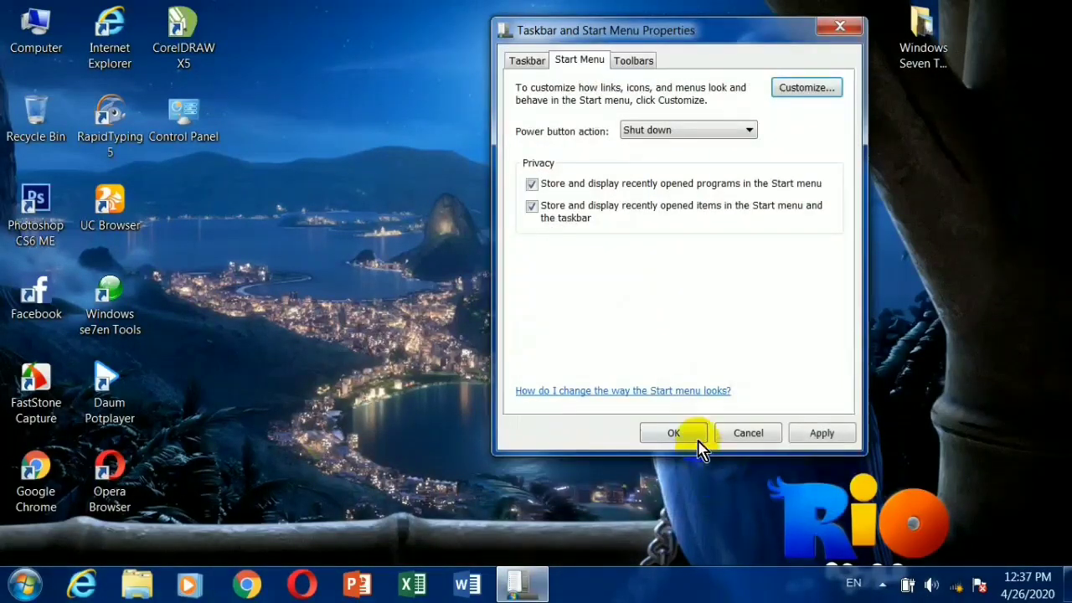
pyautogui.click(699, 444)
pyautogui.click(25, 585)
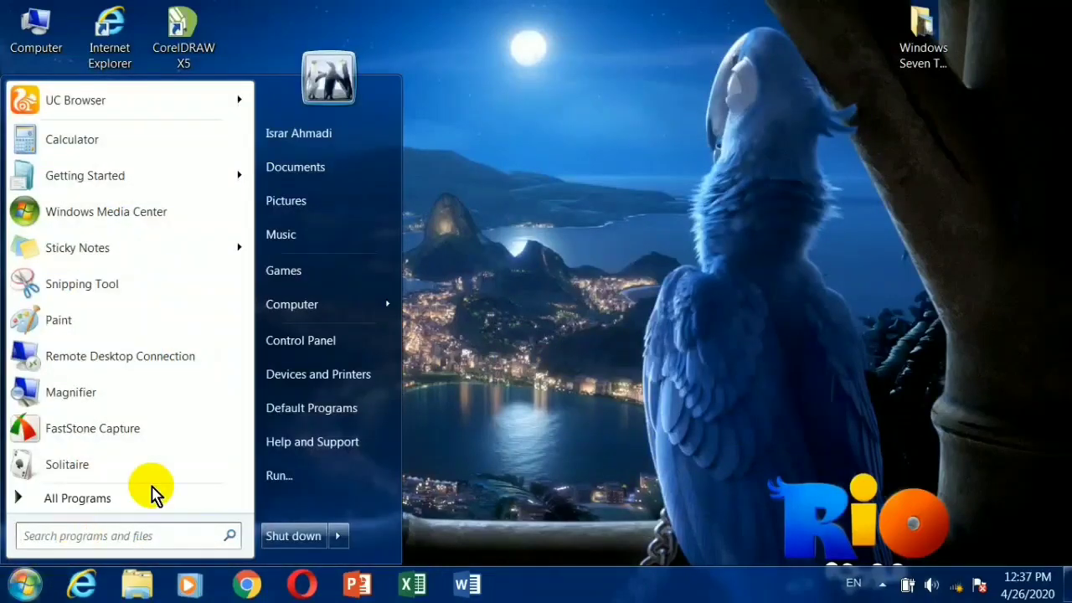
pyautogui.moveTo(362, 319)
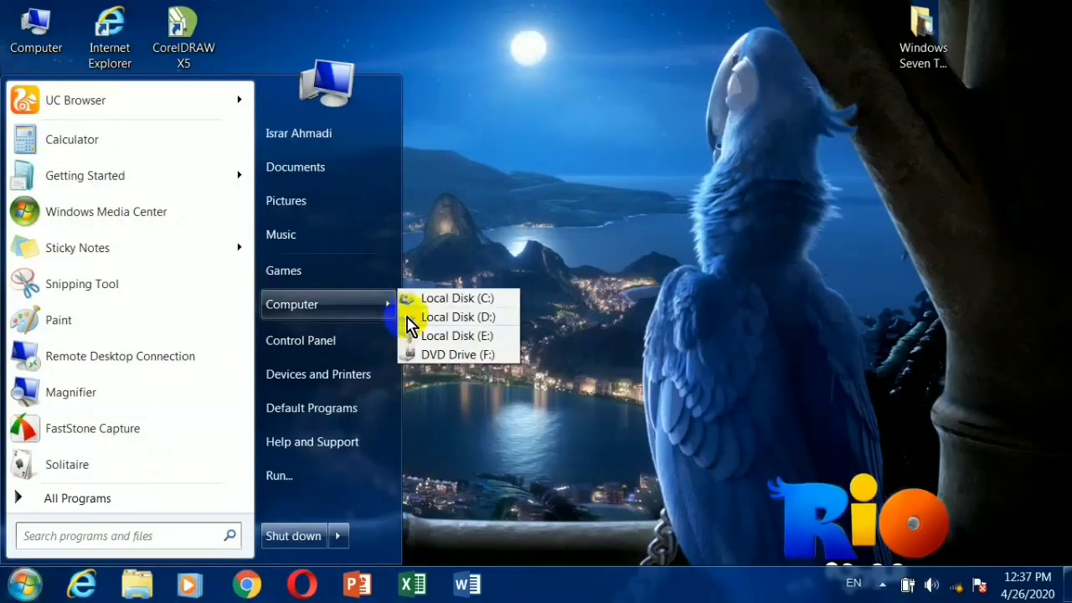
# Reopen the taskbar and Start menu properties, set the Computer item to "Don't display this item", and check the Start menu.
pyautogui.rightClick(620, 597)
pyautogui.click(642, 586)
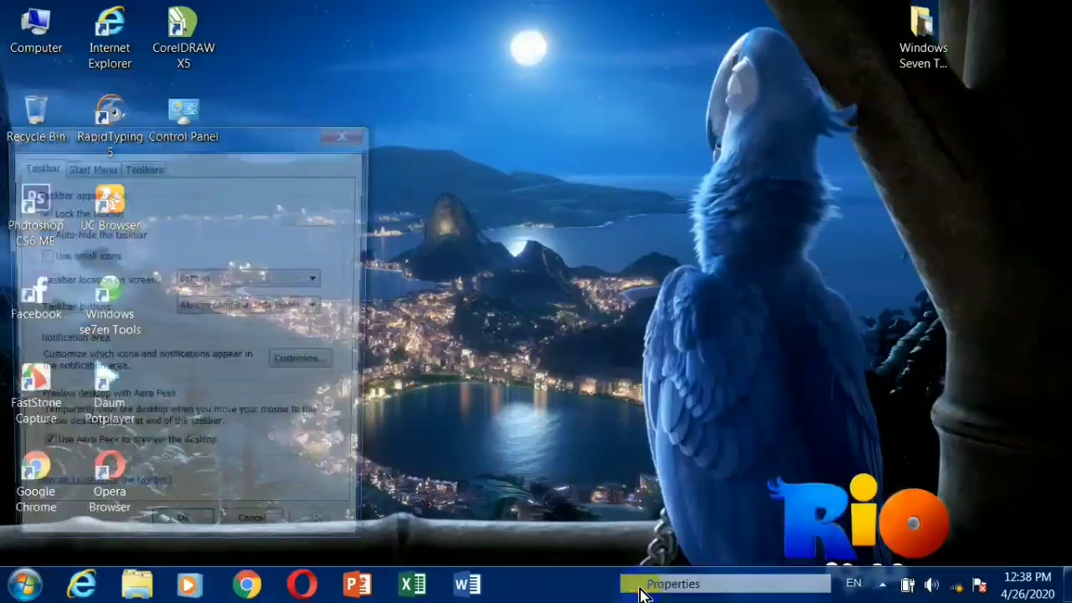
pyautogui.moveTo(167, 139); pyautogui.dragTo(495, 59)
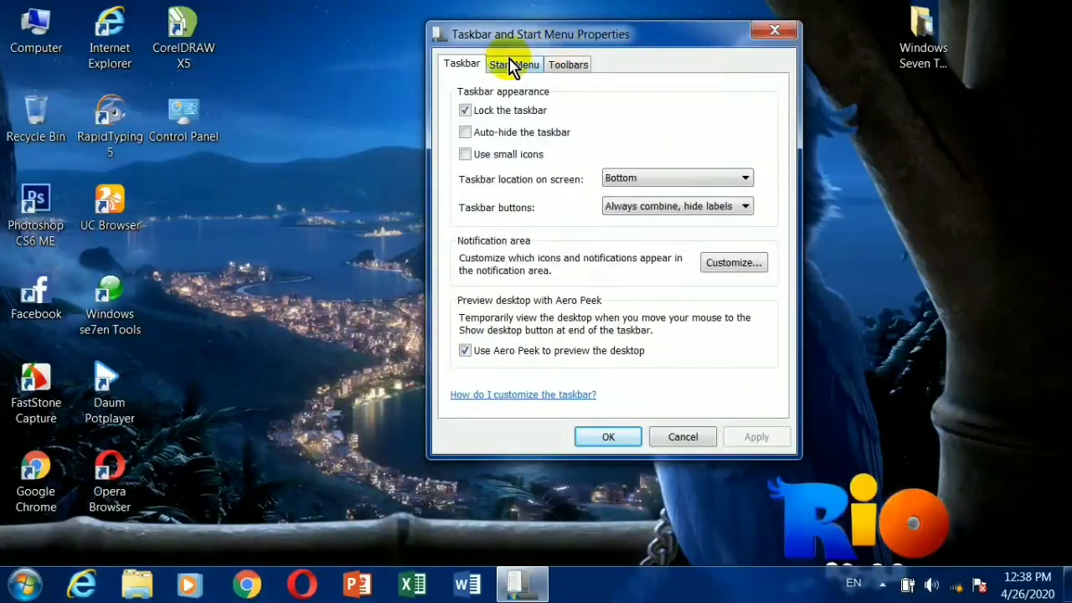
pyautogui.click(510, 65)
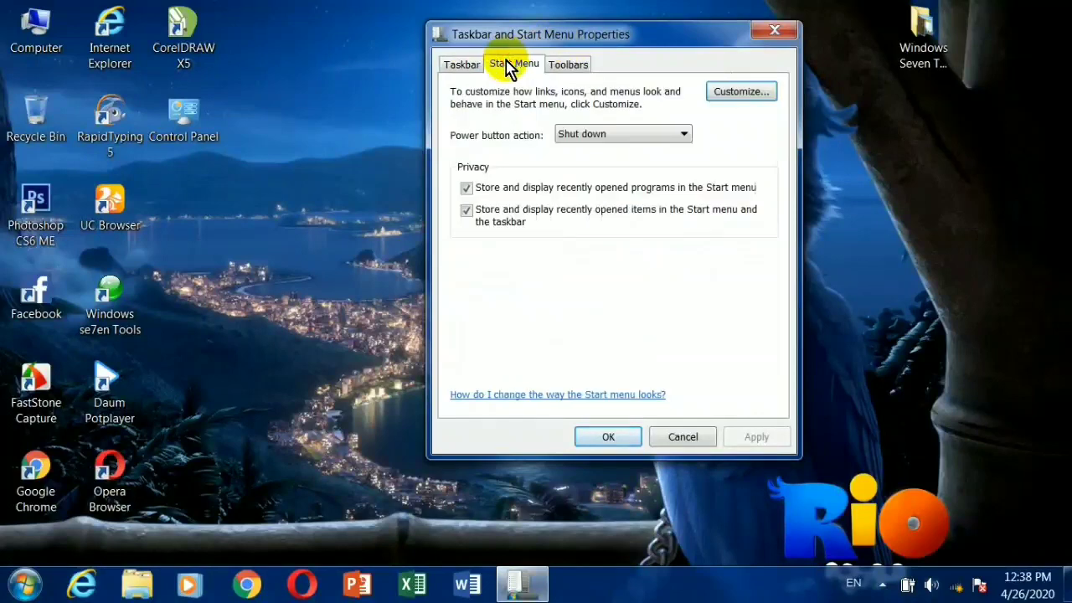
pyautogui.click(722, 88)
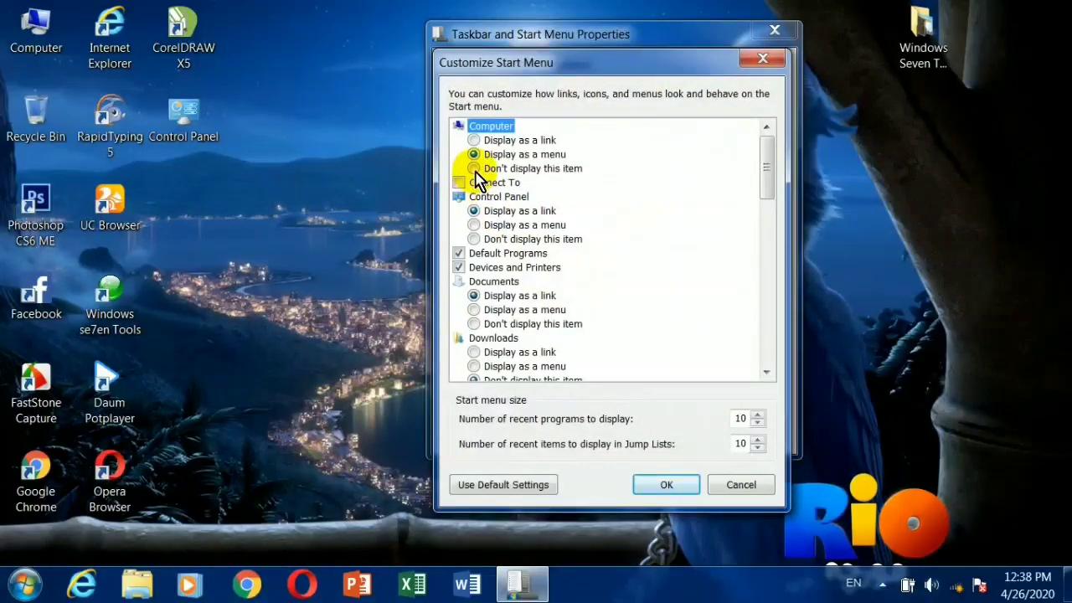
pyautogui.click(474, 169)
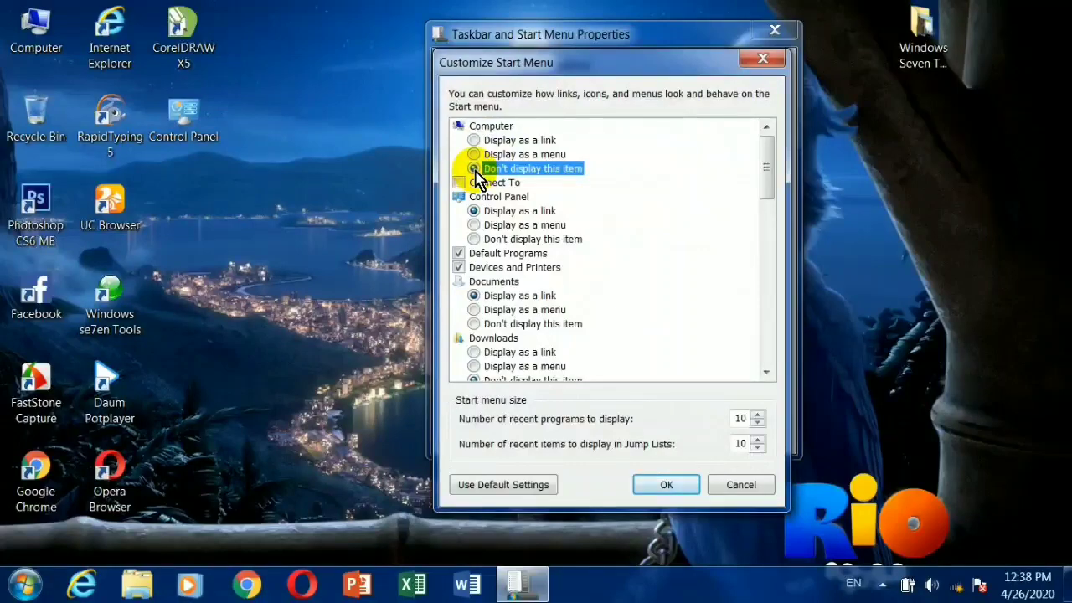
pyautogui.click(665, 484)
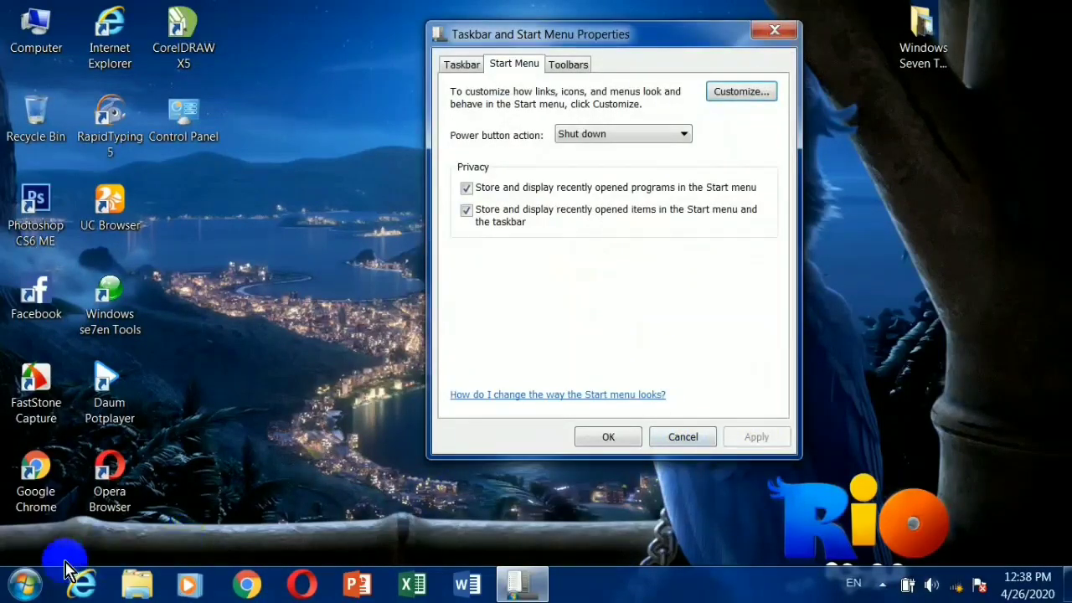
pyautogui.click(25, 584)
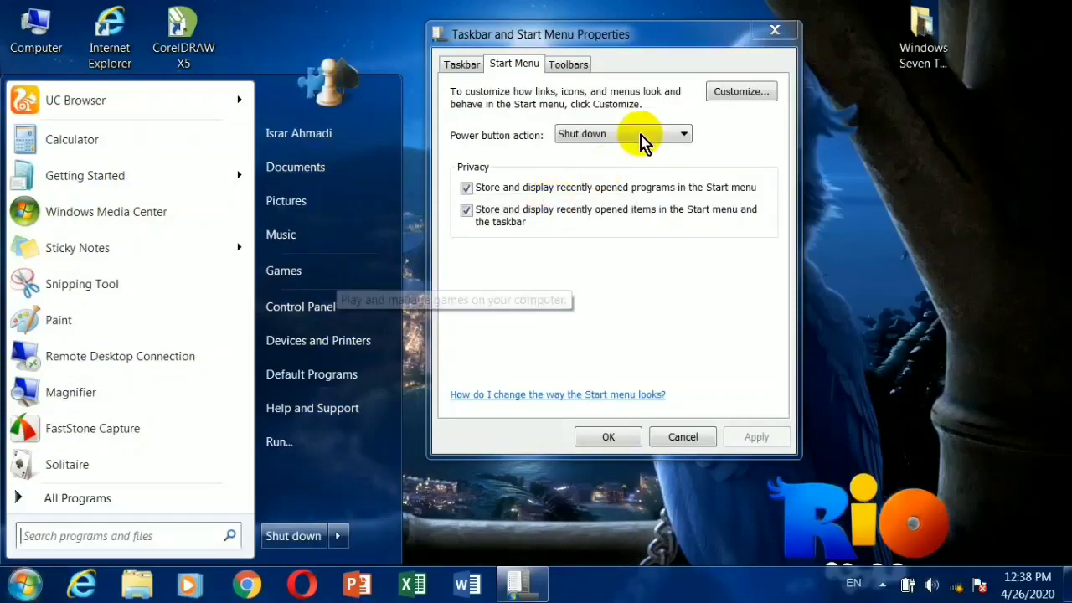
# Enable the Connect To item, apply the change, and open it from the Start menu to view available networks.
pyautogui.click(713, 91)
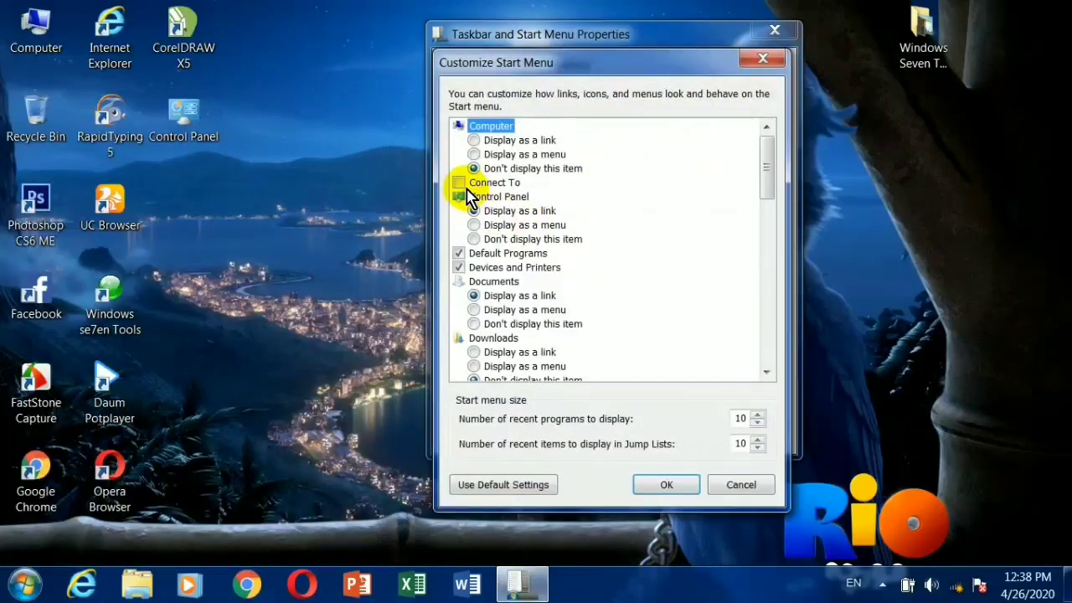
pyautogui.click(662, 486)
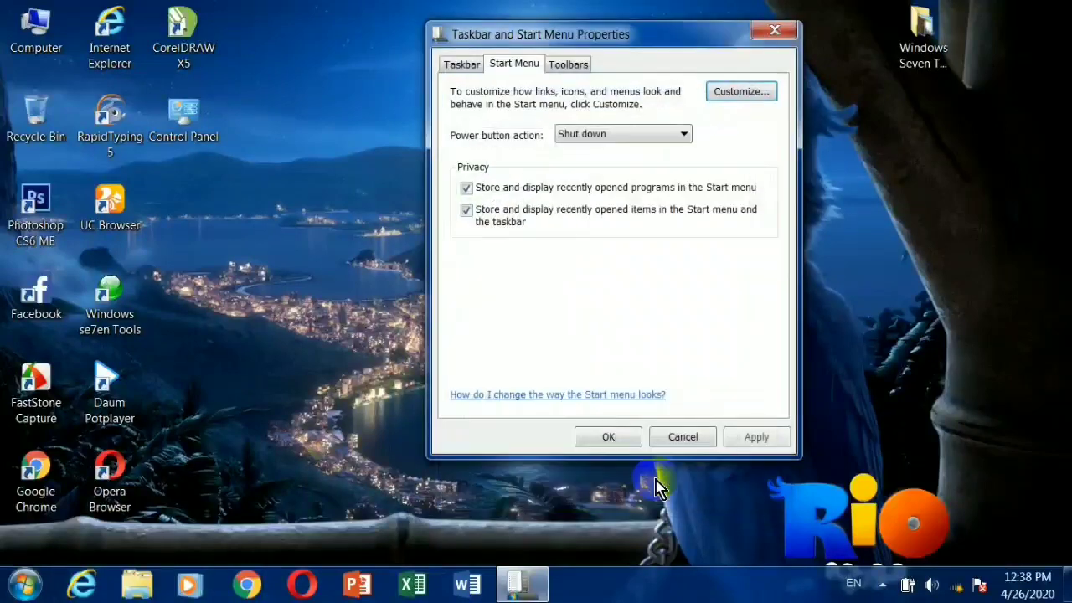
pyautogui.click(740, 449)
pyautogui.click(42, 591)
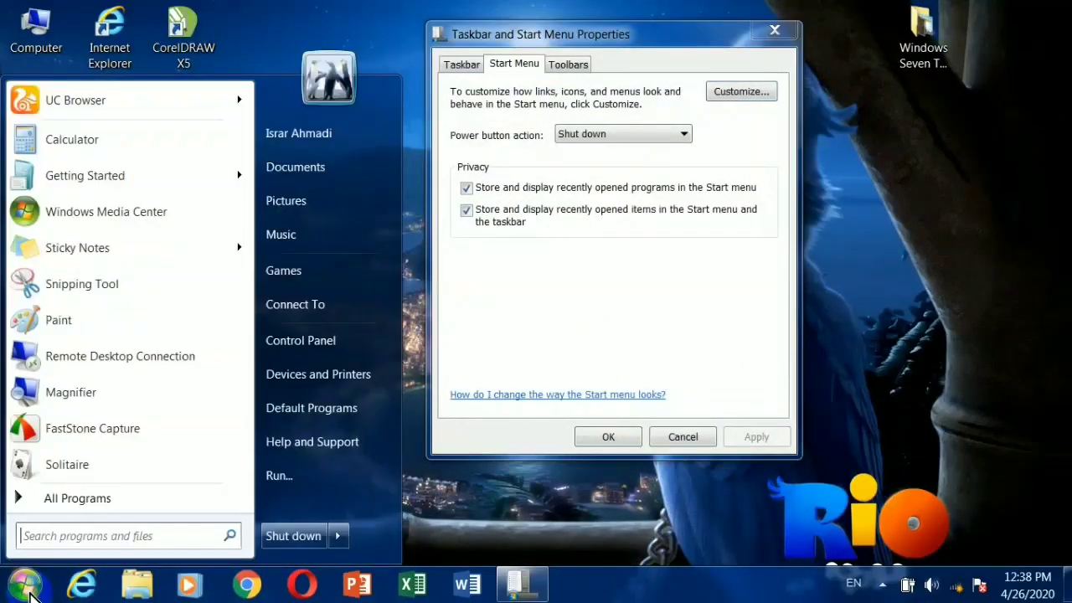
pyautogui.click(300, 312)
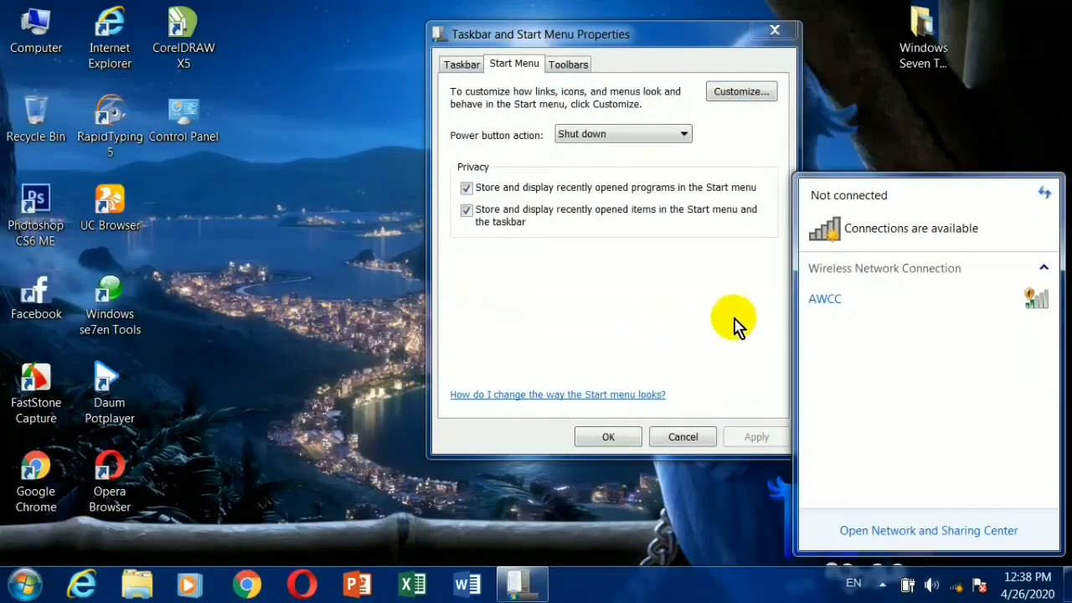
pyautogui.moveTo(890, 304)
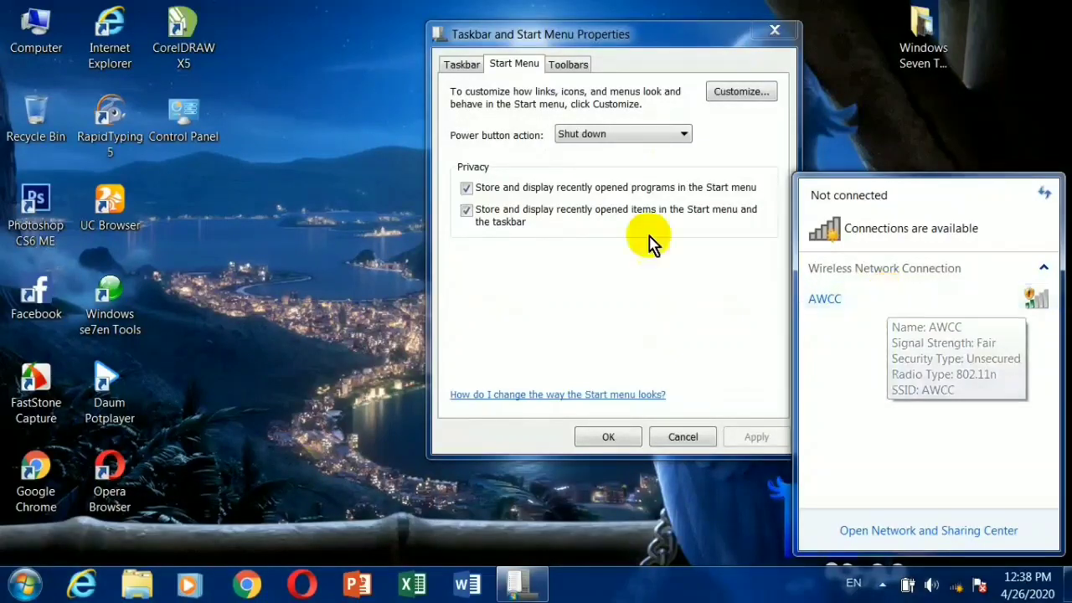
# Disable the Connect To item in the Start menu customization options and check the Start menu.
pyautogui.click(716, 92)
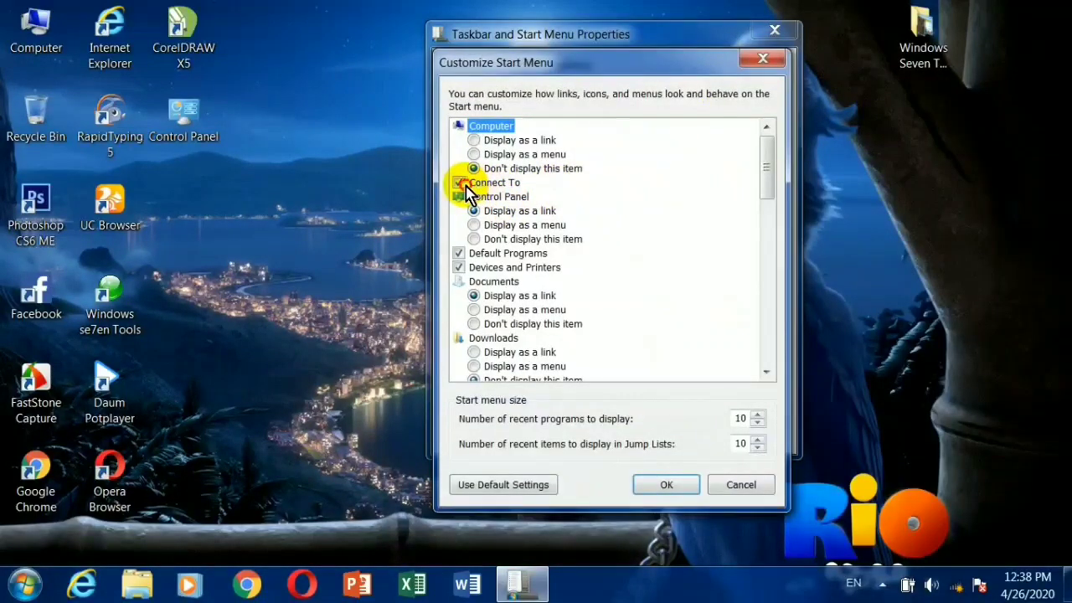
pyautogui.click(465, 188)
pyautogui.click(674, 486)
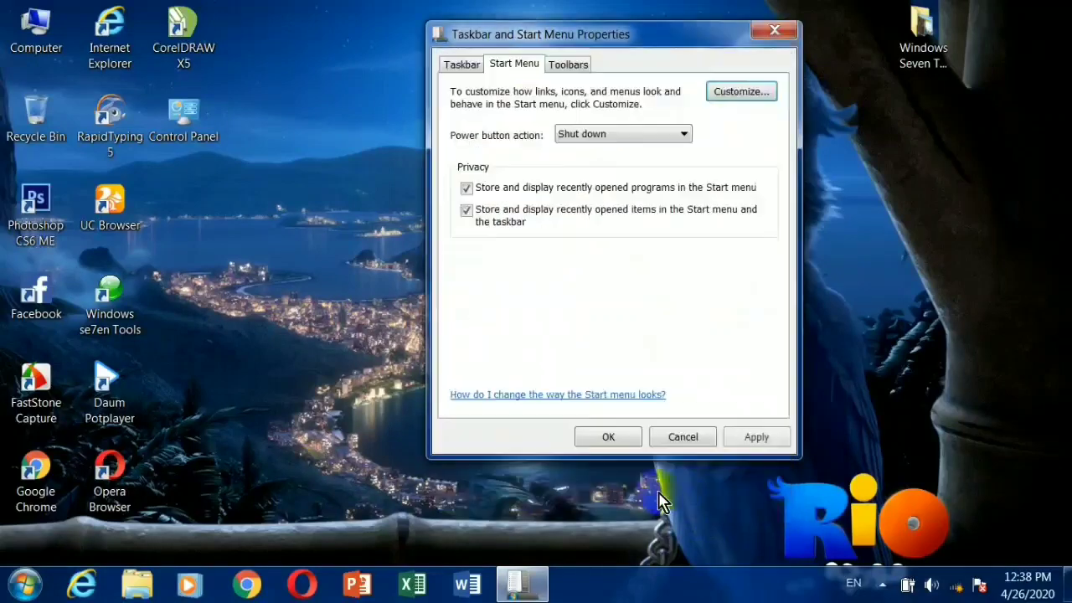
pyautogui.click(19, 591)
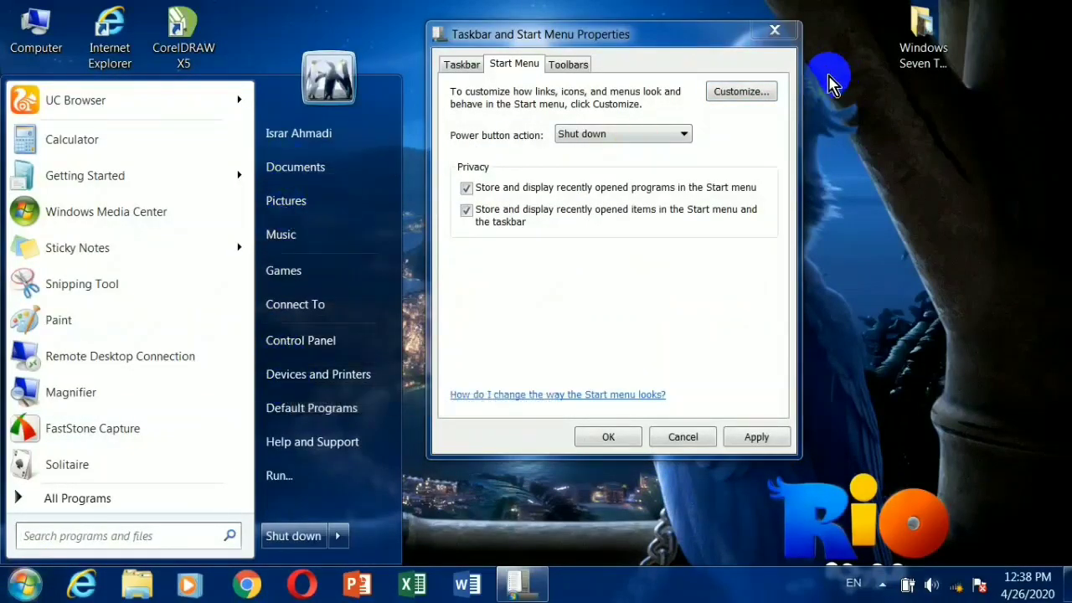
# Keep the Control Panel item set to display as a link, and open Control Panel from the Start menu.
pyautogui.click(754, 92)
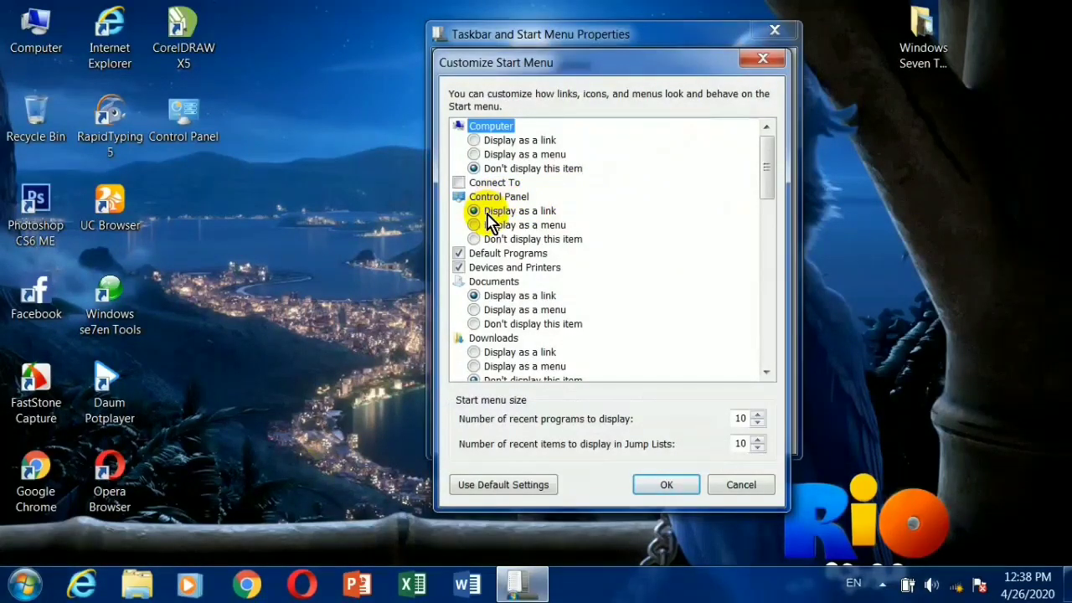
pyautogui.click(474, 212)
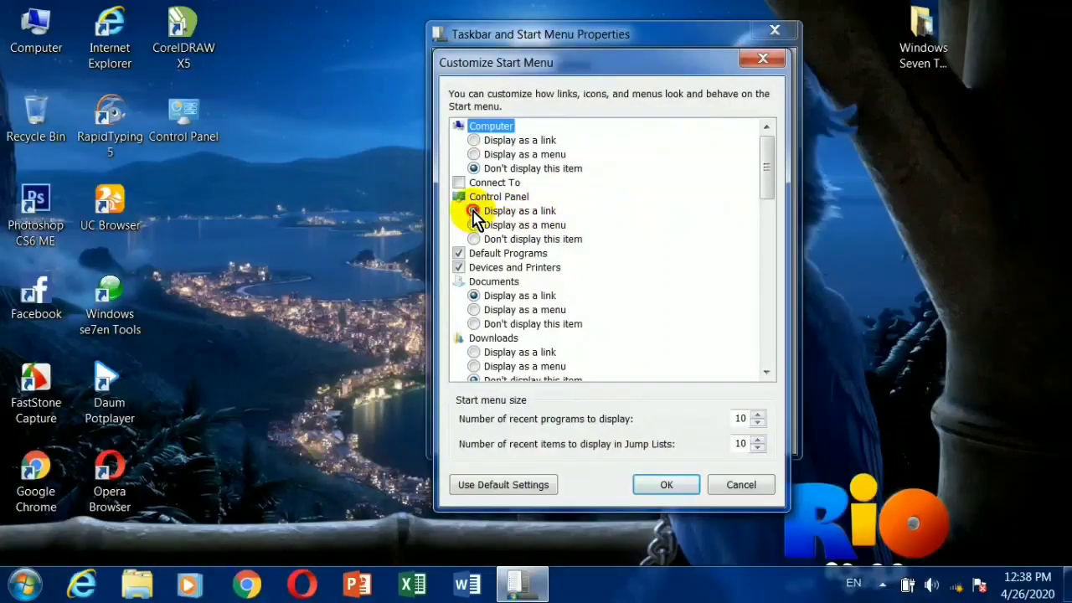
pyautogui.click(670, 486)
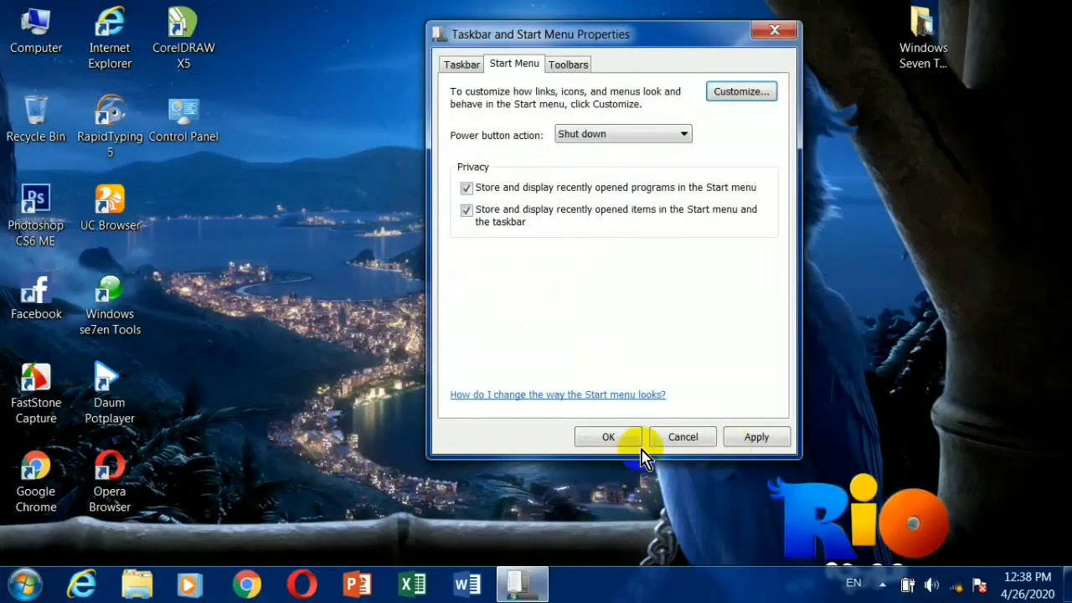
pyautogui.click(3, 593)
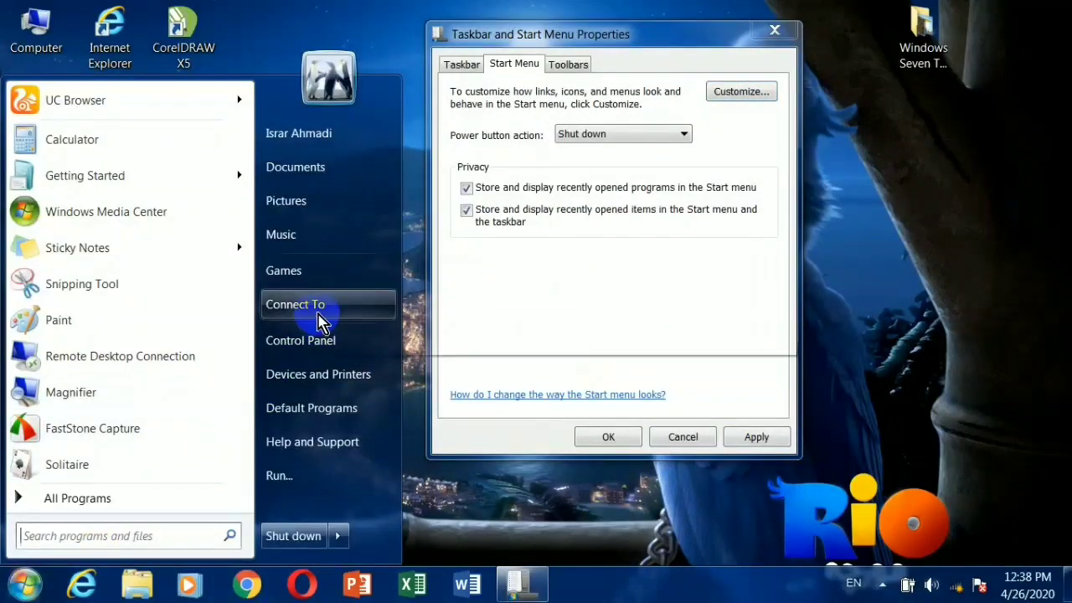
pyautogui.click(300, 340)
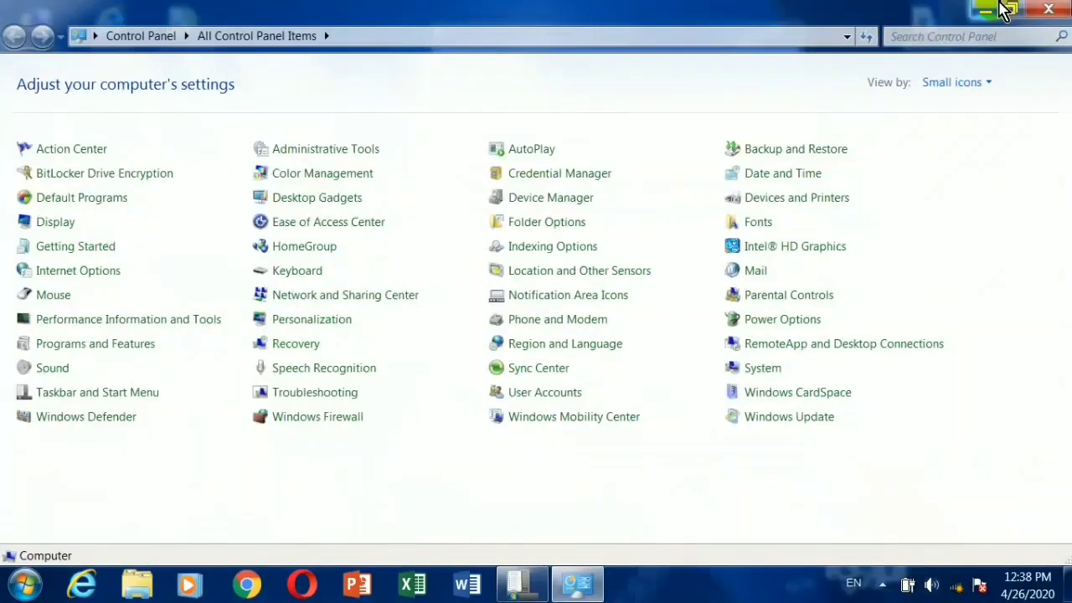
# Close the Control Panel window, set the Control Panel item to "Display as a menu", and browse its submenu in the Start menu.
pyautogui.click(1047, 10)
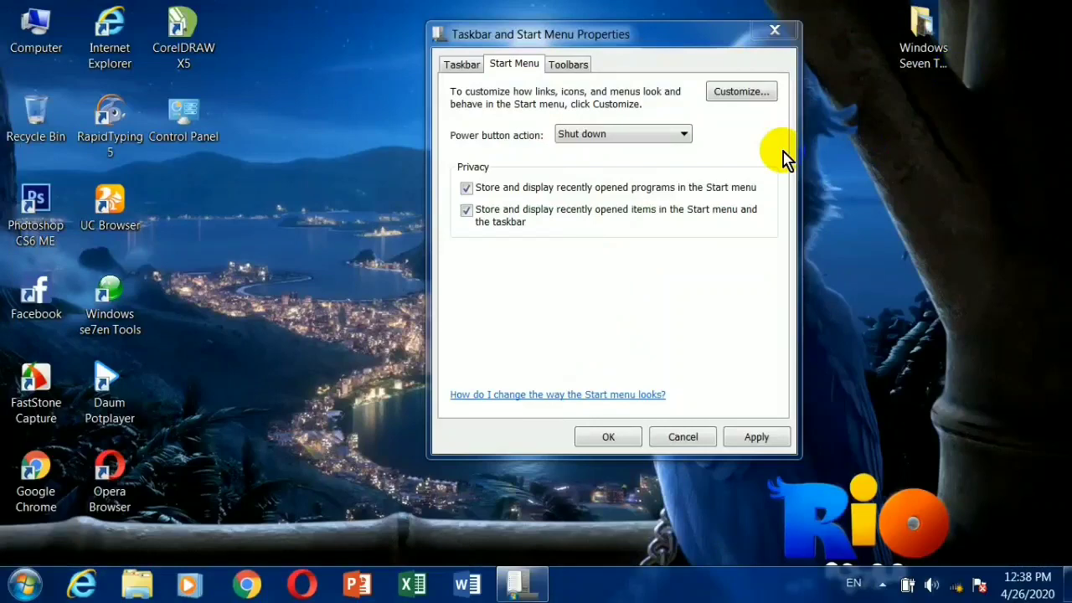
pyautogui.click(739, 92)
pyautogui.click(474, 224)
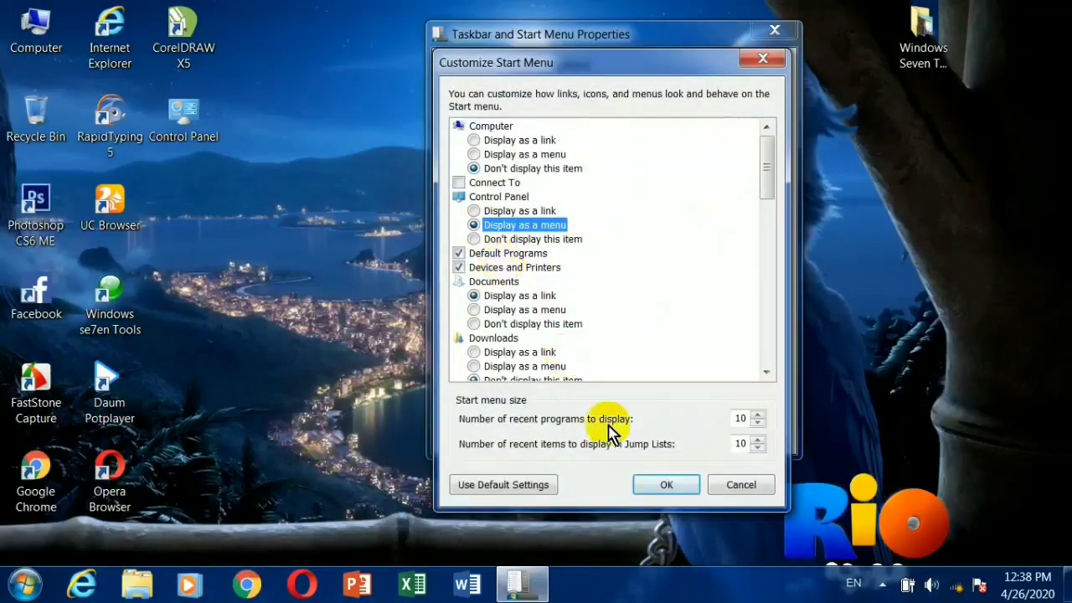
pyautogui.click(668, 486)
pyautogui.click(757, 437)
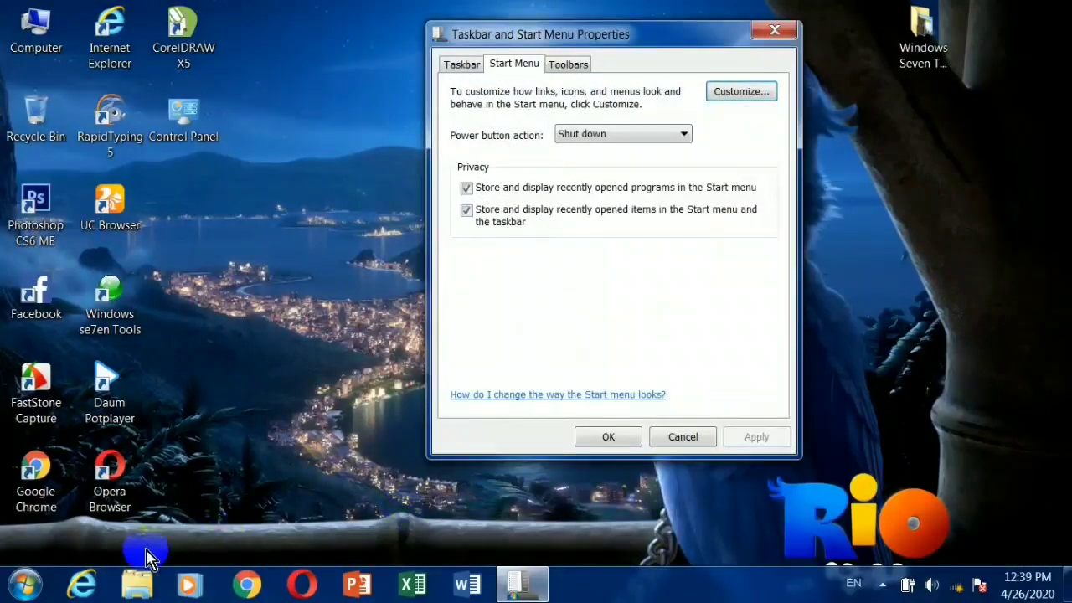
pyautogui.click(27, 587)
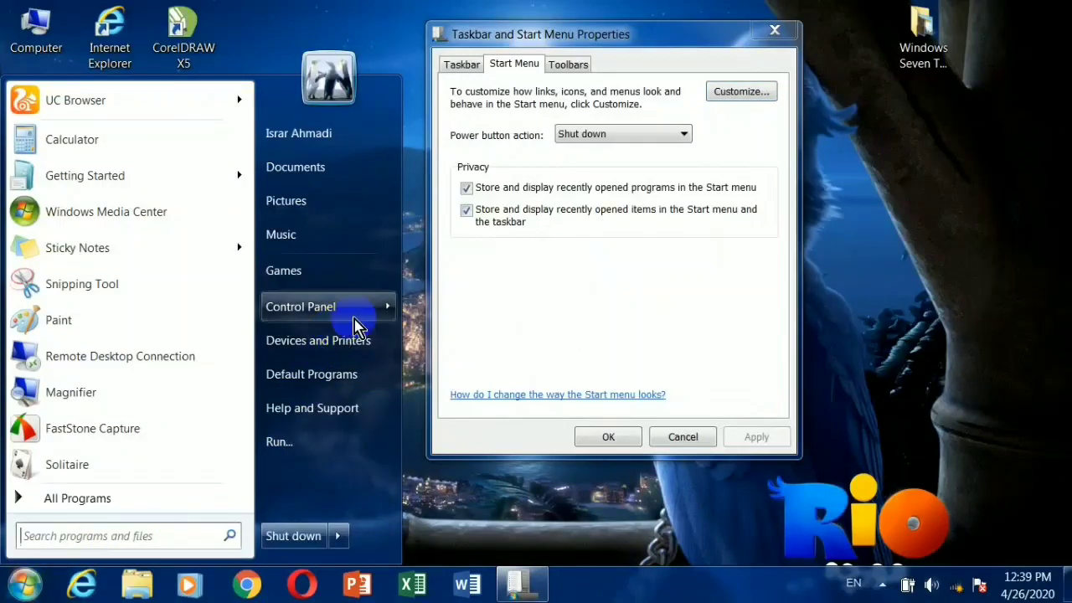
pyautogui.click(383, 312)
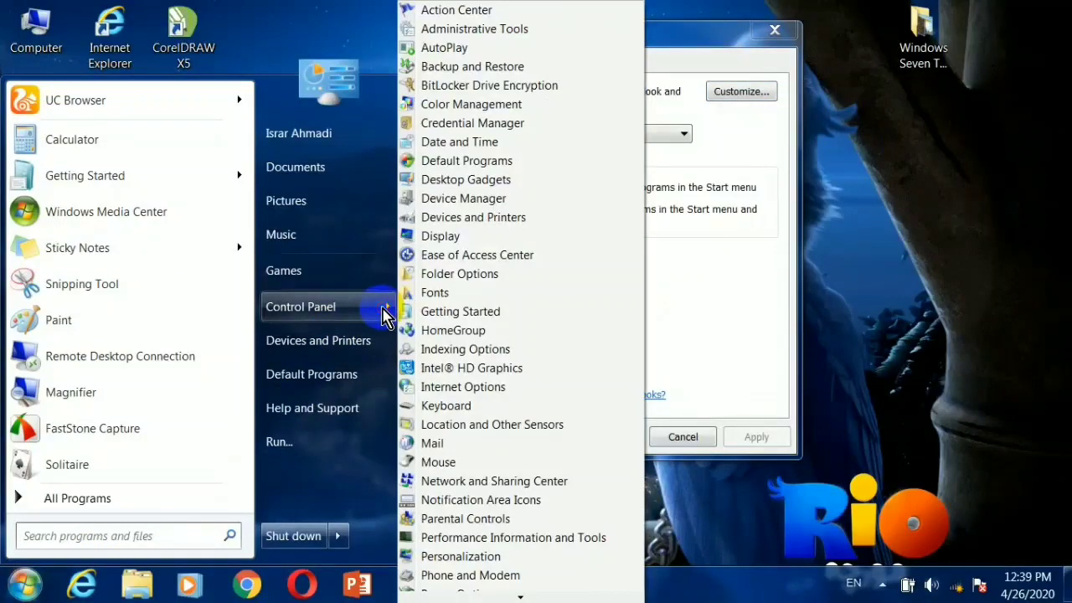
pyautogui.scroll(-1, 436, 190)
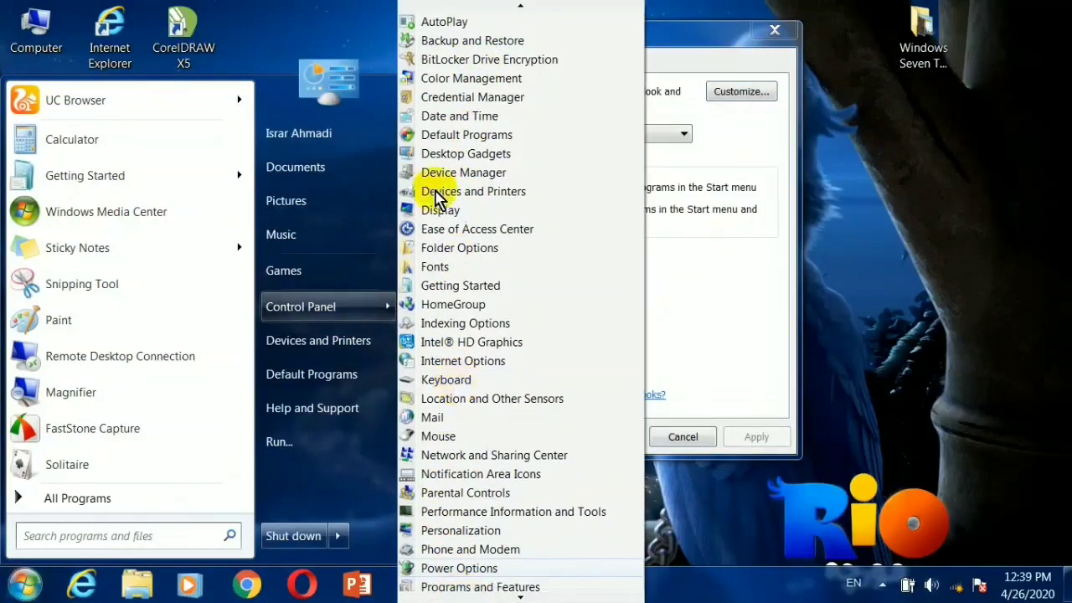
pyautogui.scroll(1, 473, 216)
pyautogui.scroll(-1, 551, 491)
# Set the Control Panel item to "Don't display this item", apply the change, and check the Start menu.
pyautogui.click(729, 91)
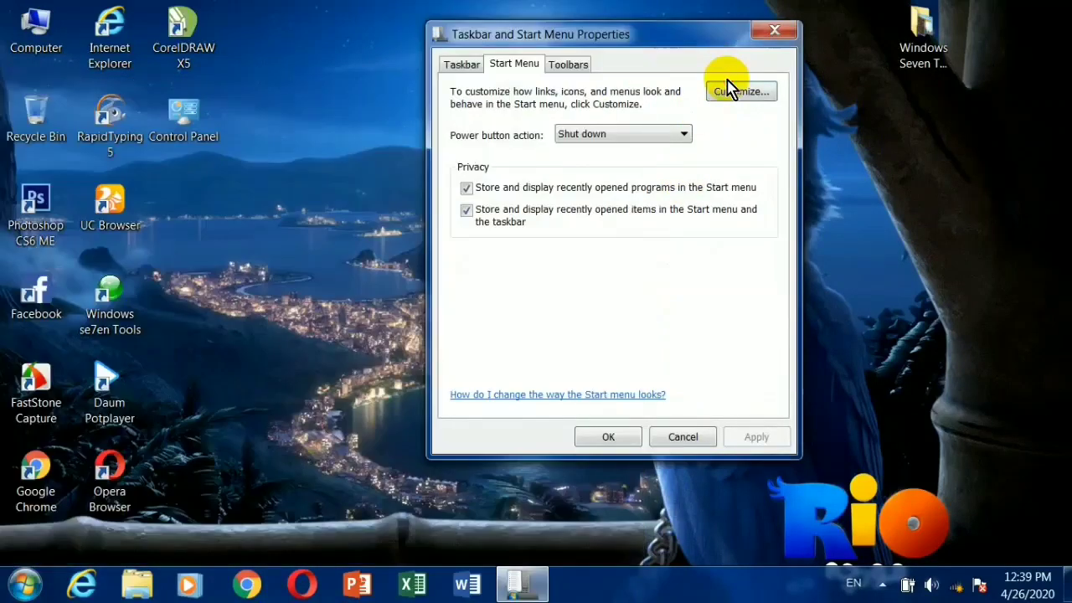
pyautogui.click(729, 91)
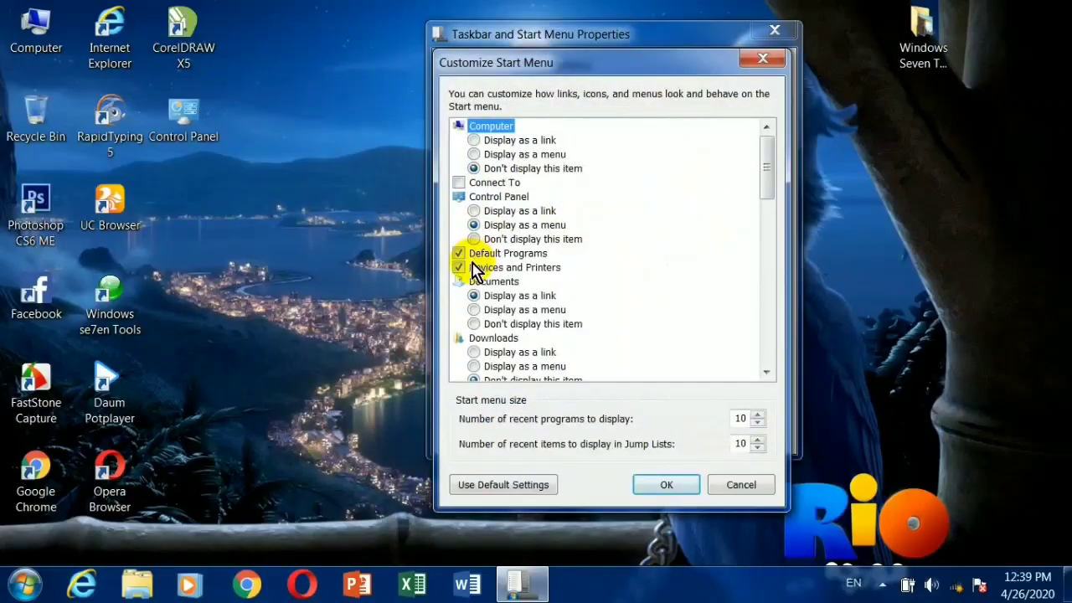
pyautogui.click(474, 239)
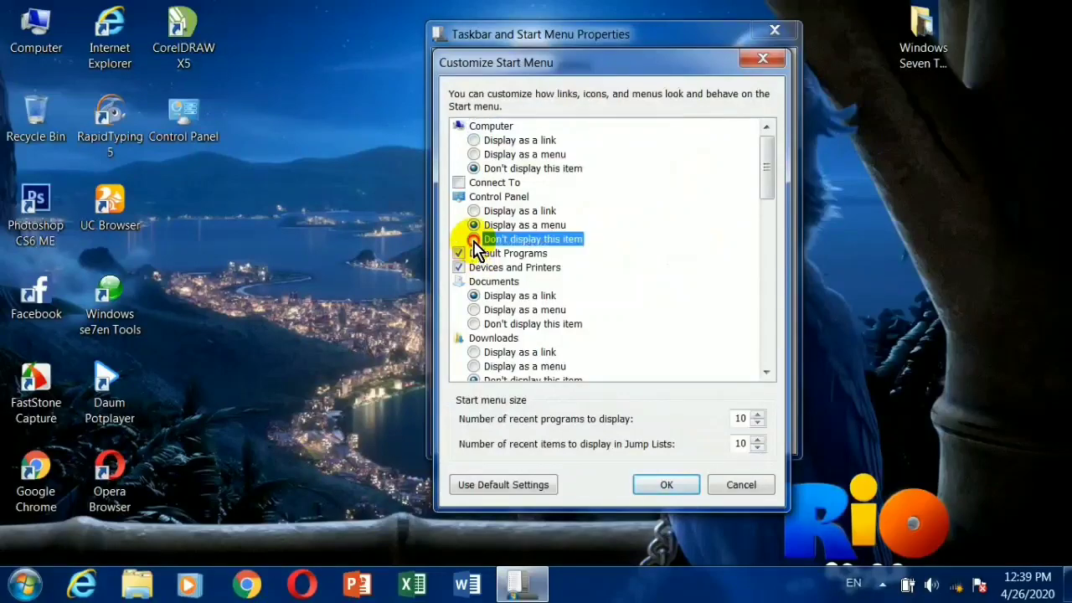
pyautogui.click(666, 485)
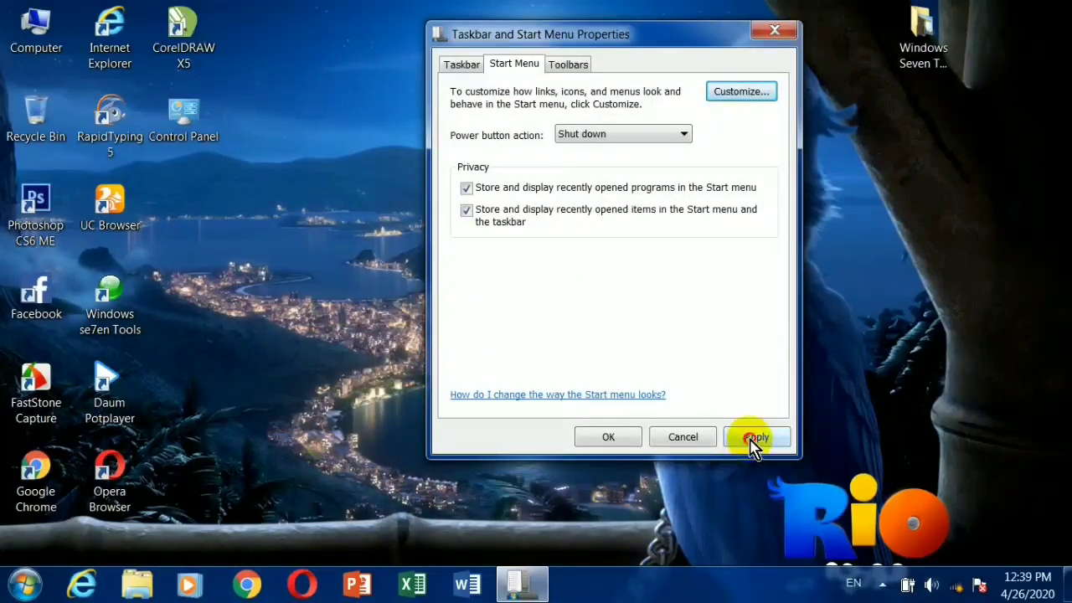
pyautogui.click(10, 578)
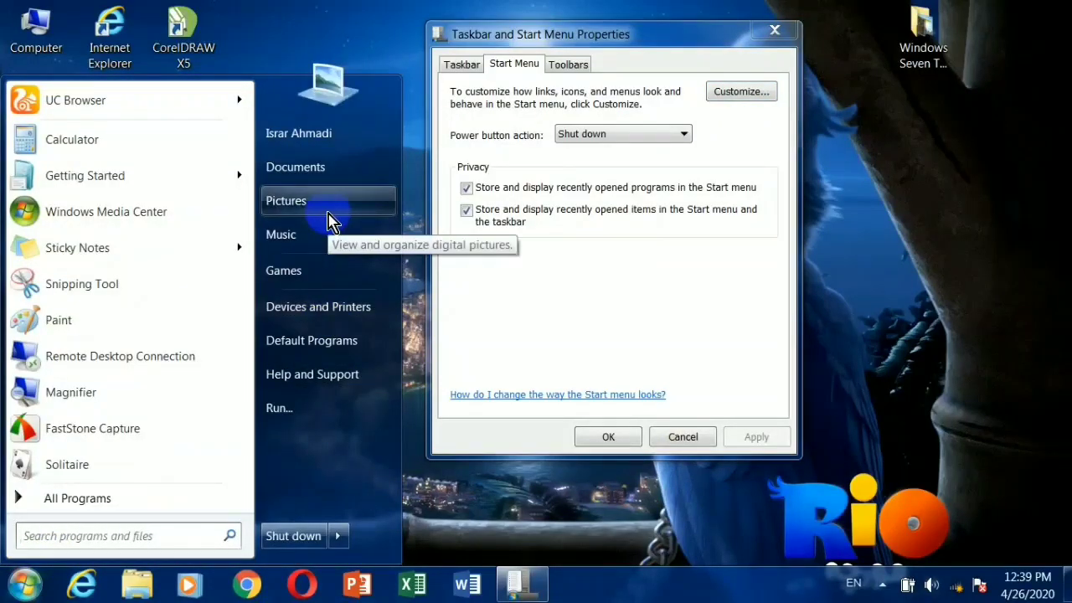
# Set the Control Panel item back to "Display as a link", apply the change, and check the Start menu.
pyautogui.click(741, 92)
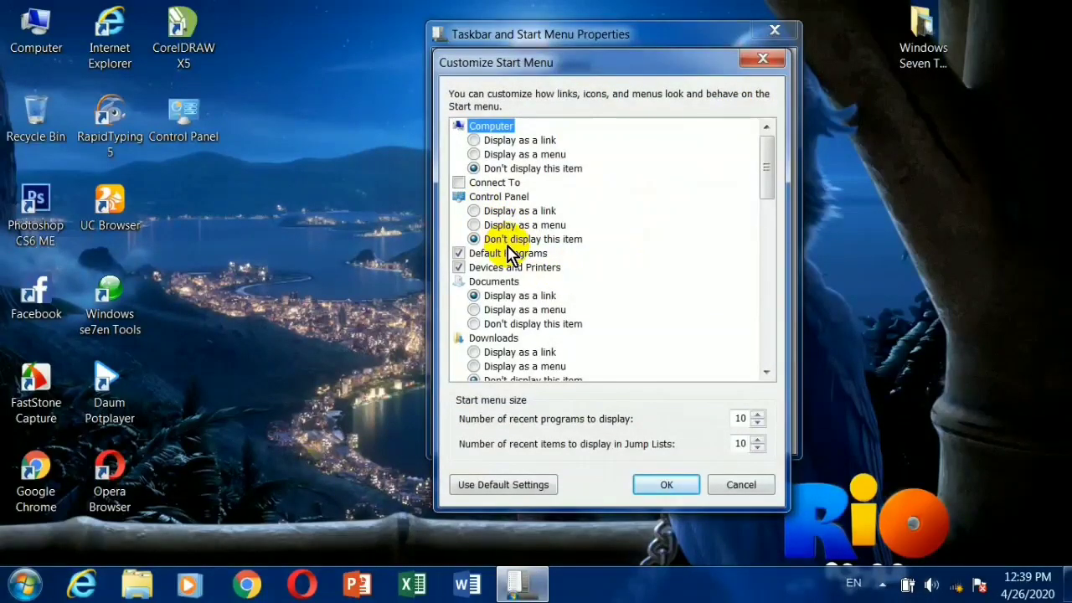
pyautogui.click(475, 211)
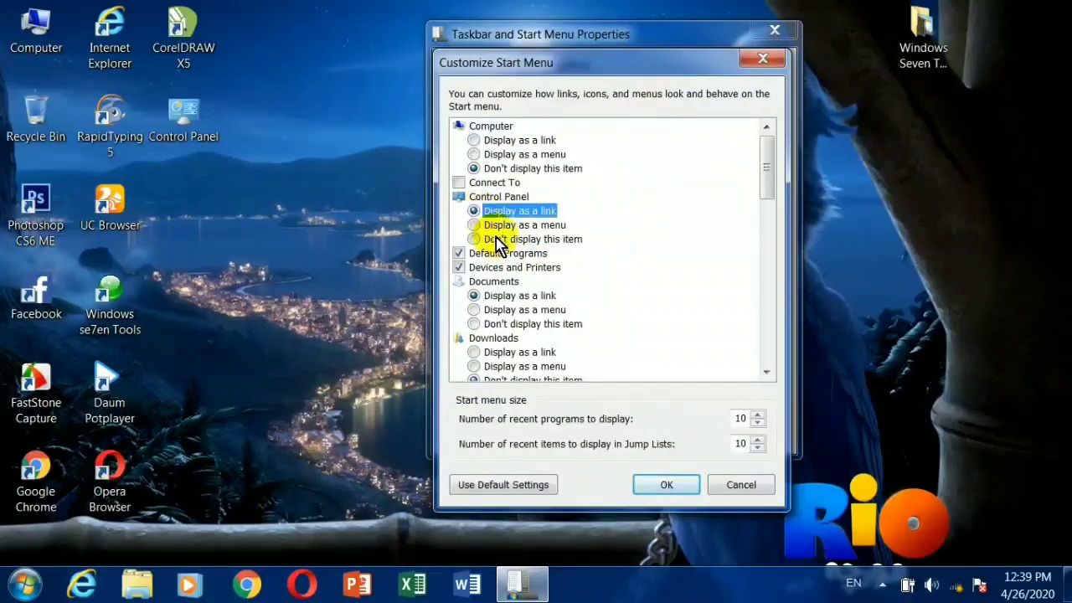
pyautogui.click(664, 484)
pyautogui.click(754, 438)
pyautogui.click(25, 584)
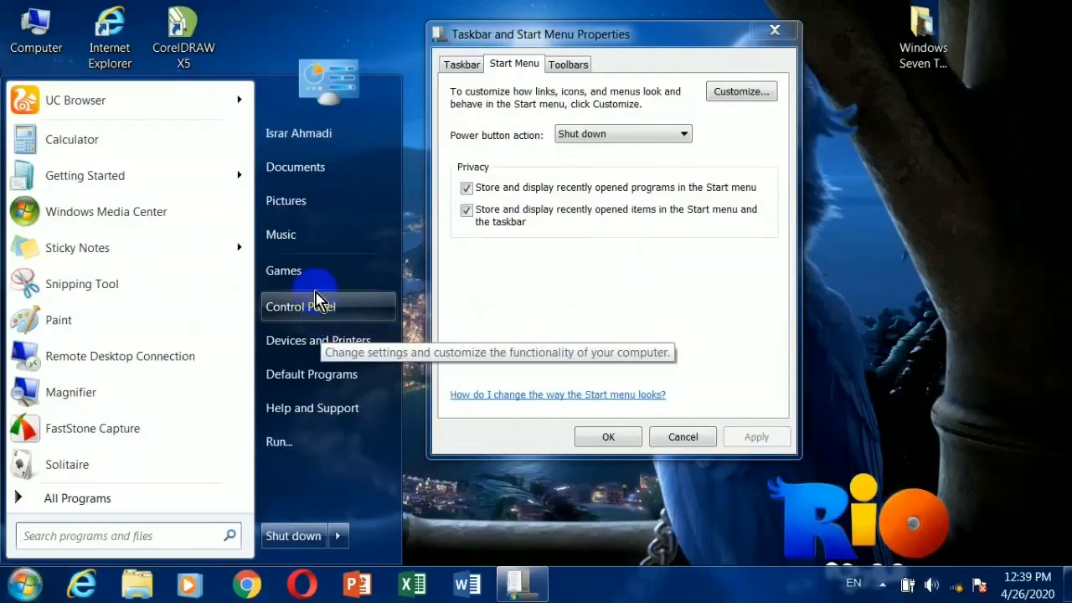
# Disable the Default Programs and Devices and Printers items, comparing the Start menu before and after applying the change.
pyautogui.click(741, 93)
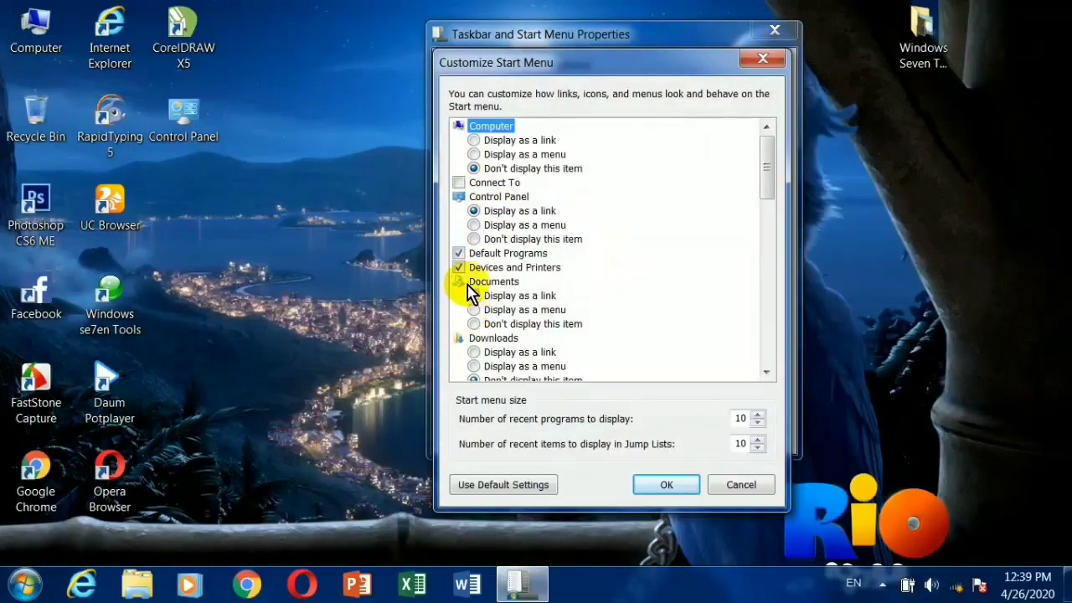
pyautogui.click(25, 585)
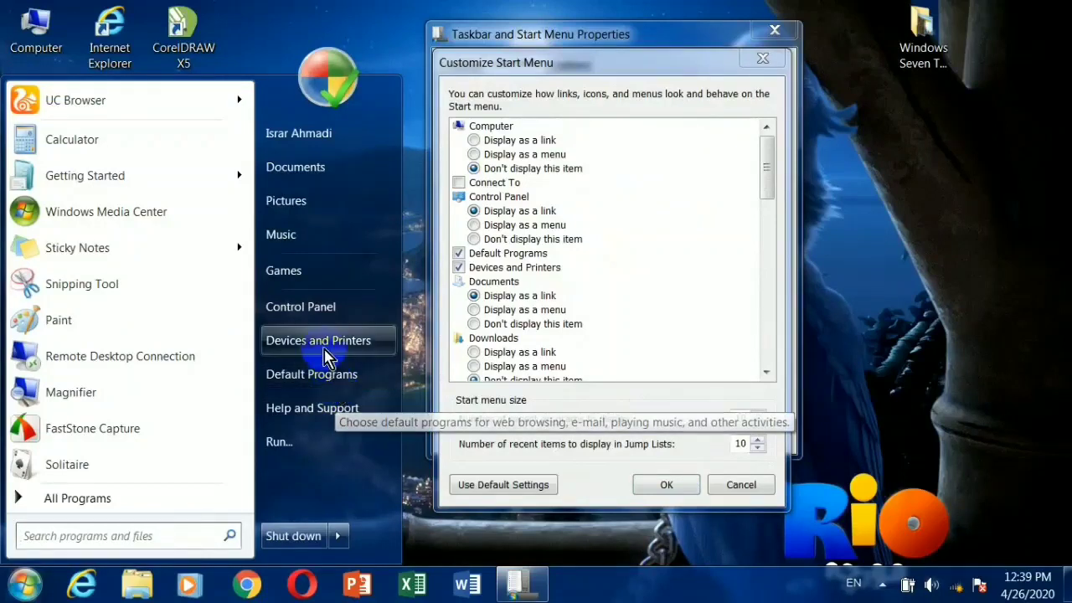
pyautogui.click(460, 253)
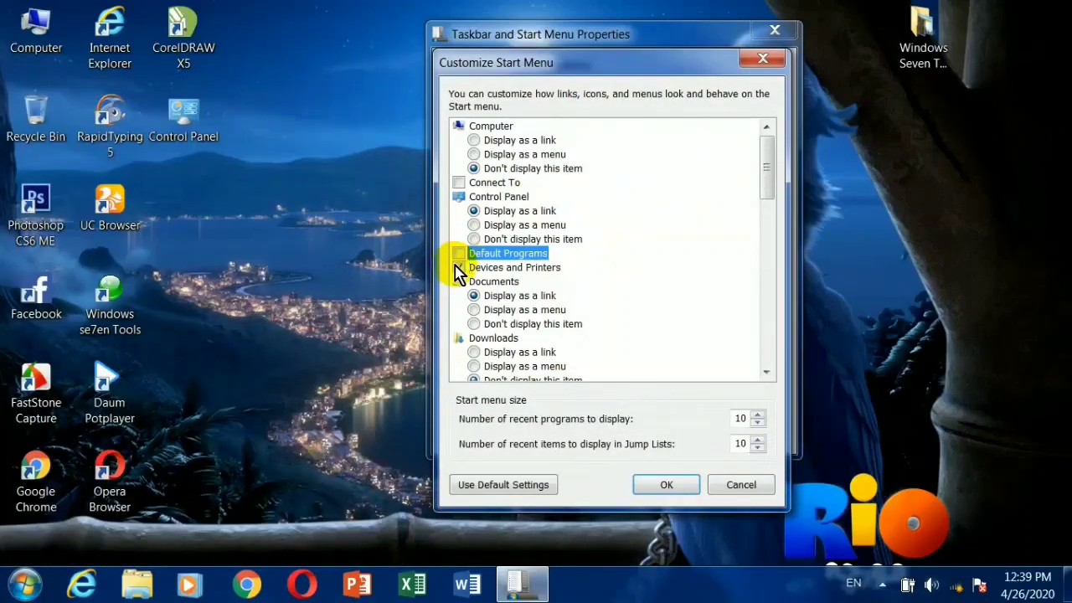
pyautogui.click(459, 267)
pyautogui.click(661, 486)
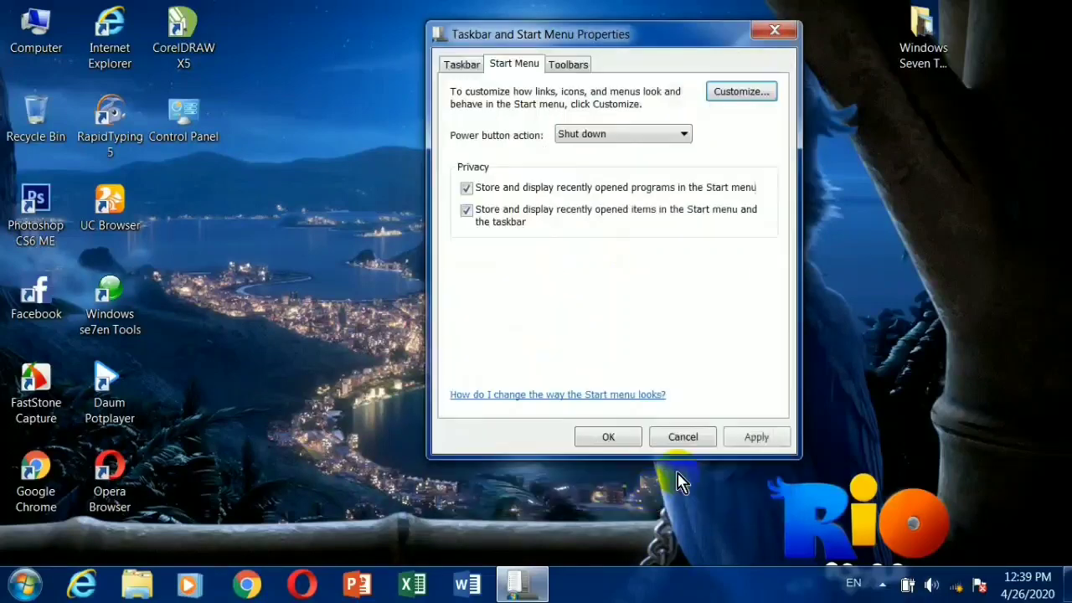
pyautogui.click(744, 439)
pyautogui.click(29, 589)
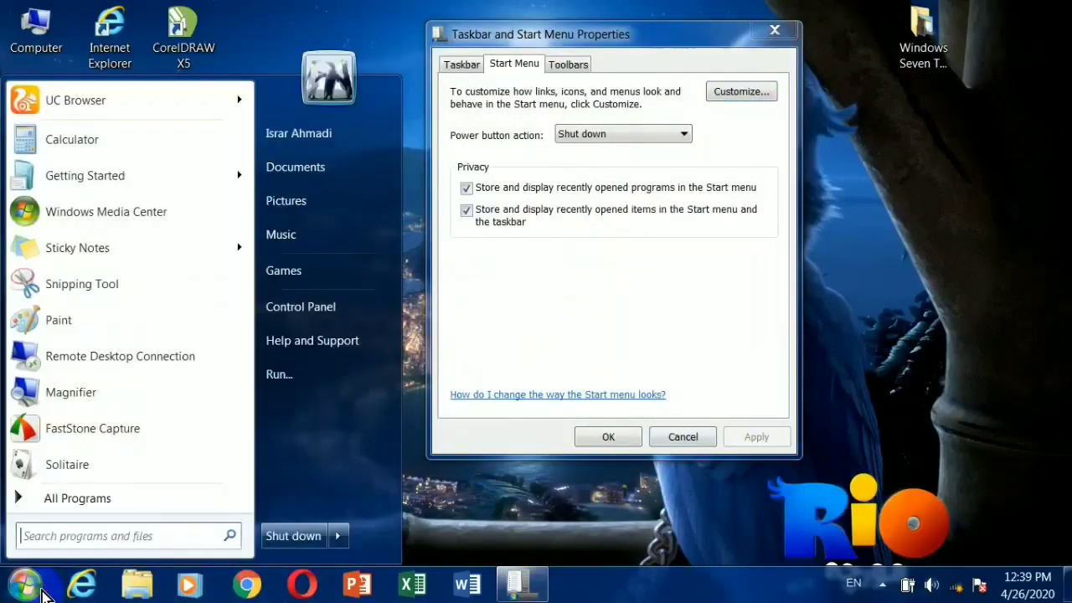
# Enable the Default Programs and Devices and Printers items again, apply the change, and check the Start menu.
pyautogui.click(737, 92)
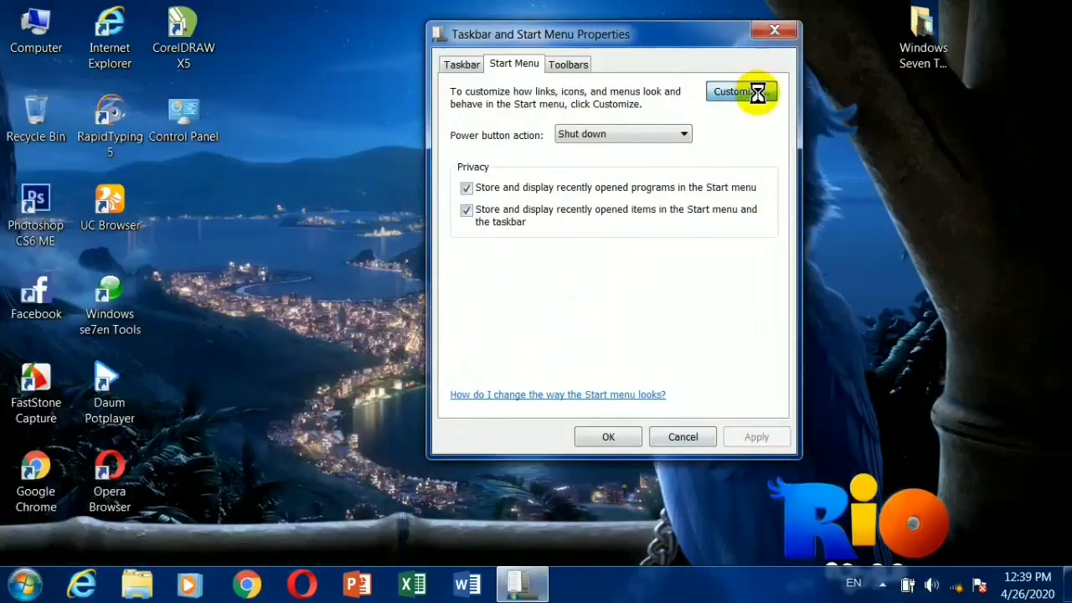
pyautogui.click(459, 254)
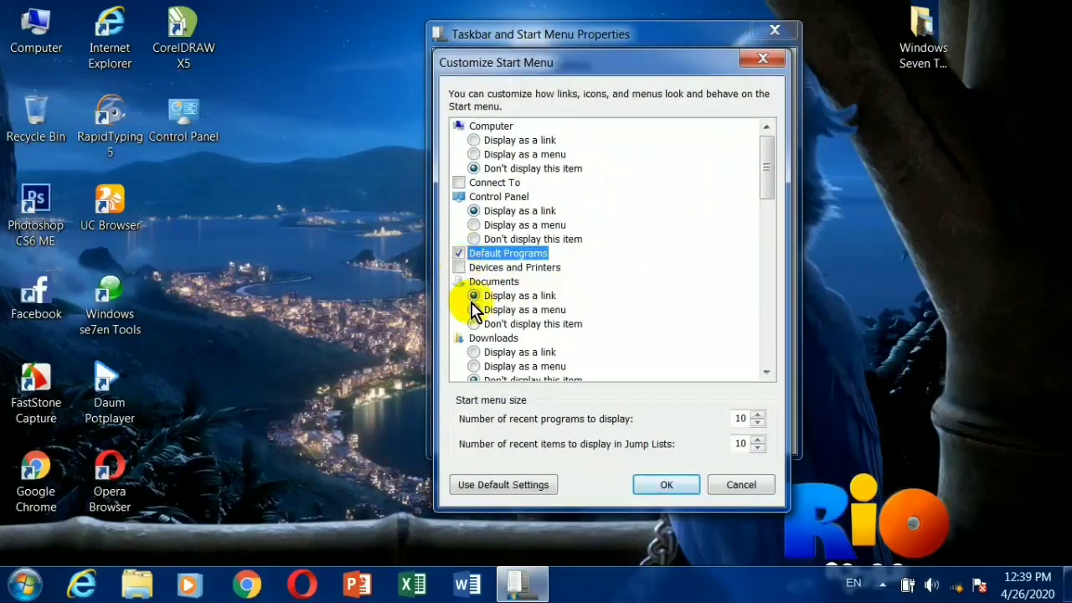
pyautogui.click(459, 267)
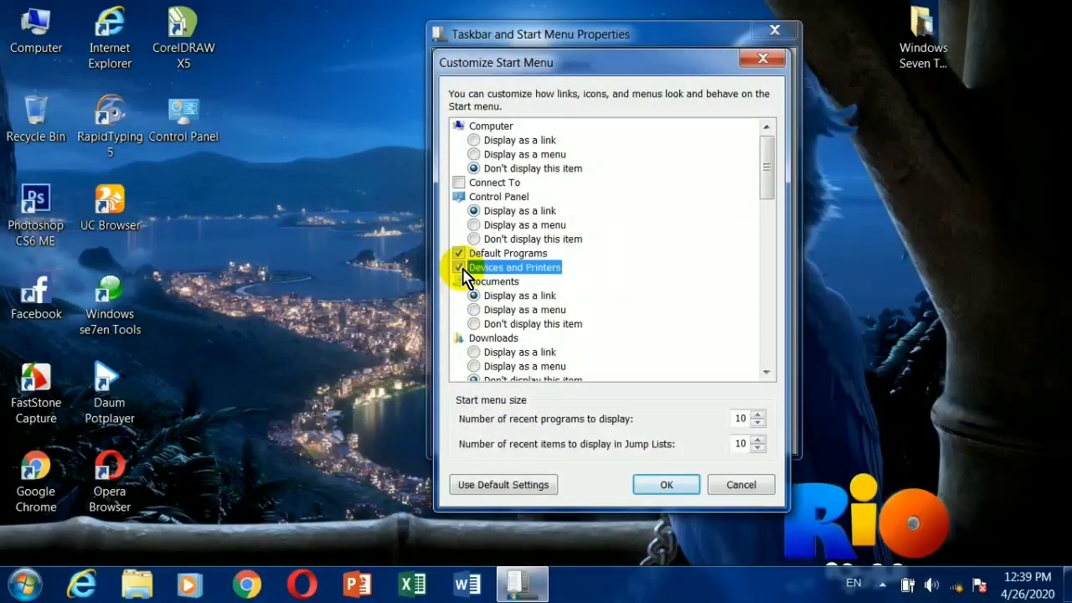
pyautogui.click(655, 483)
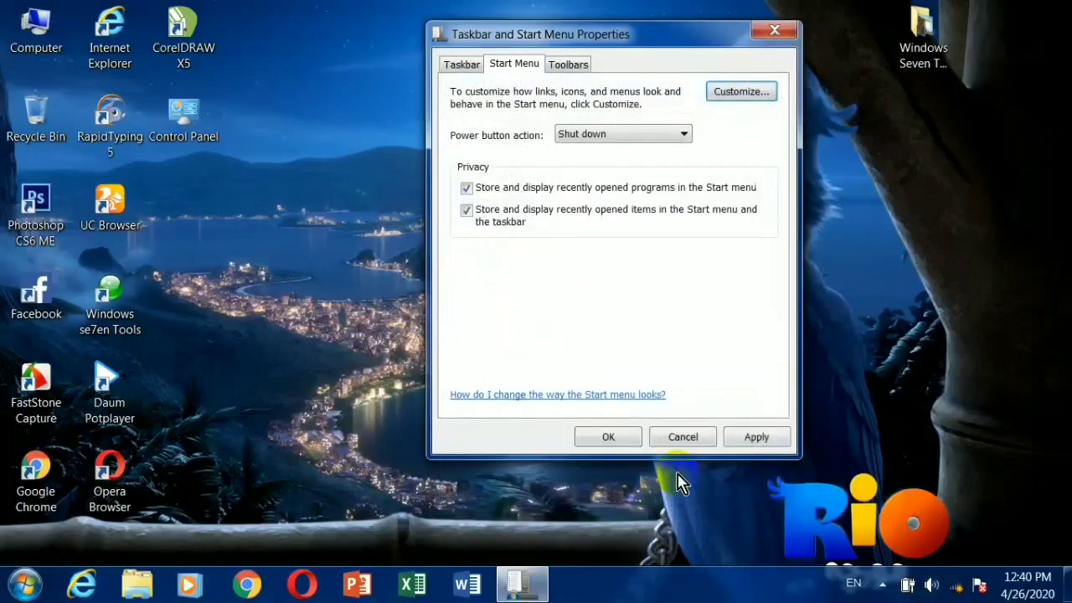
pyautogui.click(733, 438)
pyautogui.click(22, 586)
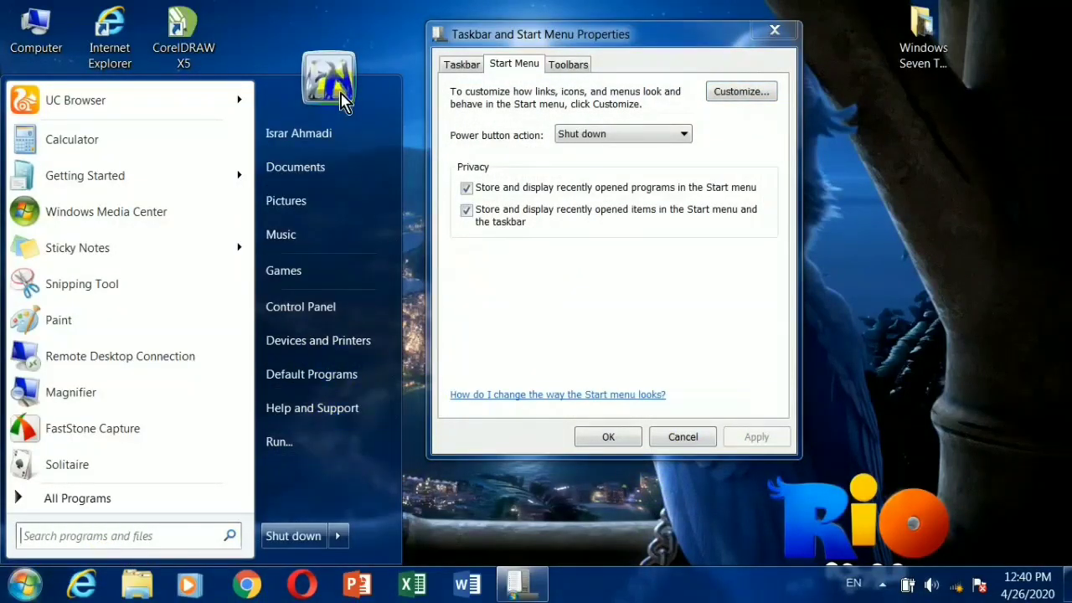
# Disable the Run command in the Start menu customization options, apply the change, and check the Start menu.
pyautogui.click(778, 95)
pyautogui.click(741, 94)
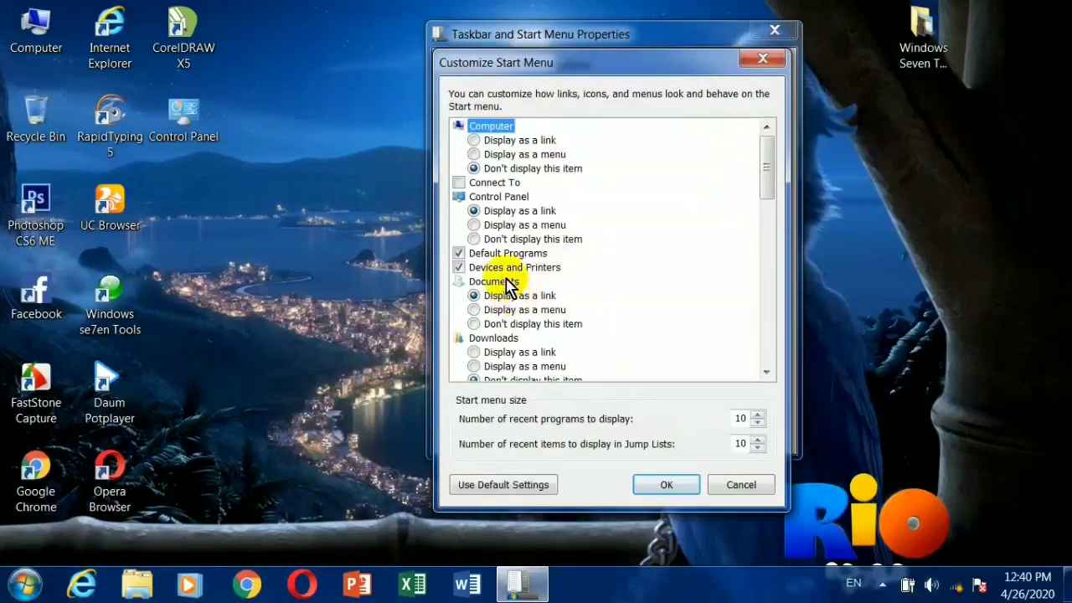
pyautogui.scroll(-5, 503, 369)
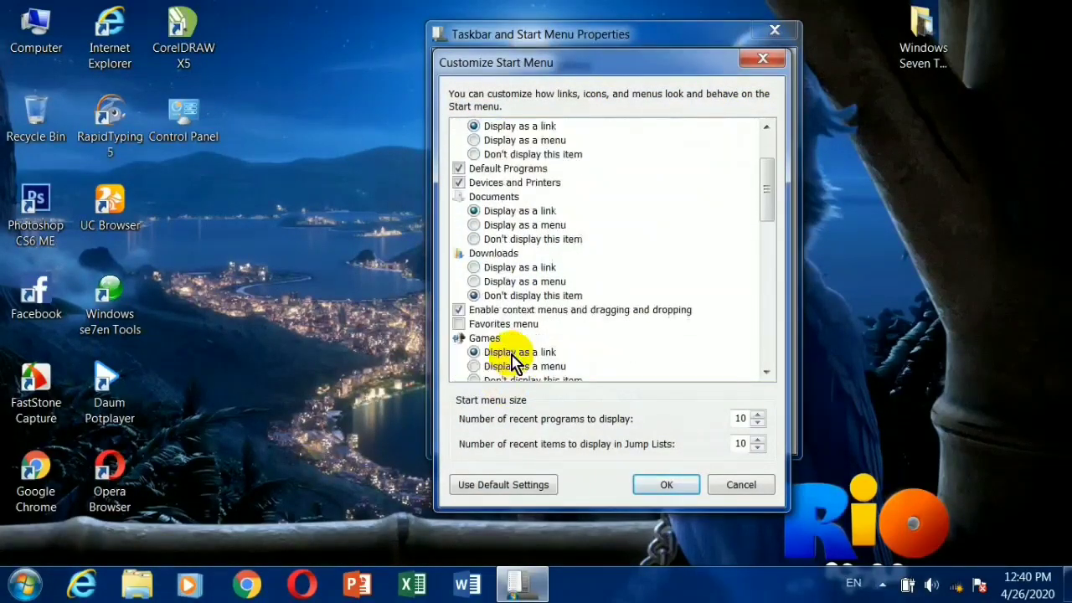
pyautogui.scroll(-10, 524, 241)
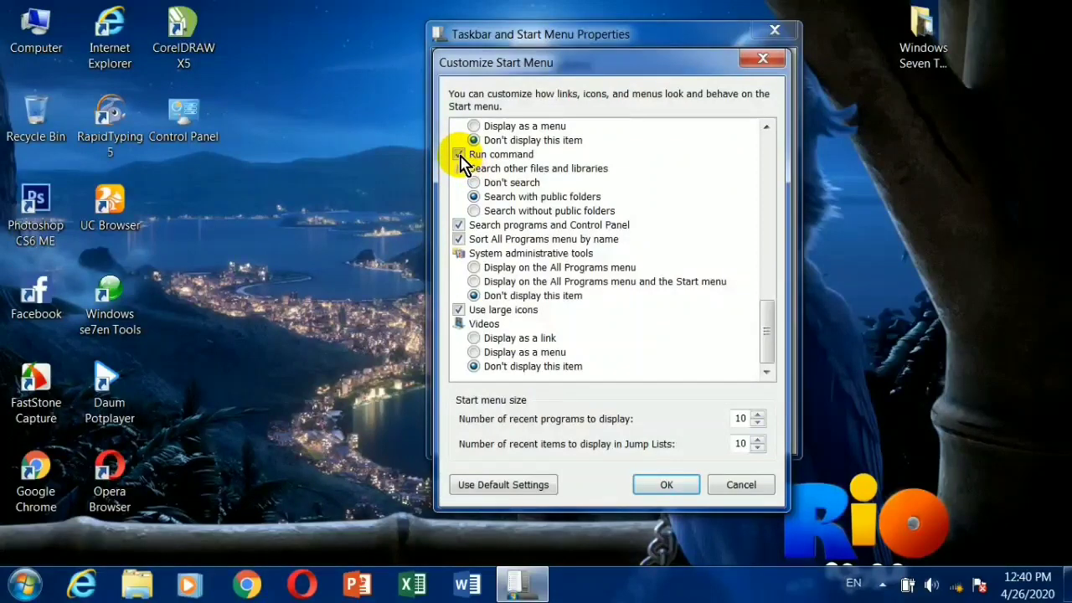
pyautogui.click(460, 156)
pyautogui.click(662, 484)
pyautogui.click(745, 437)
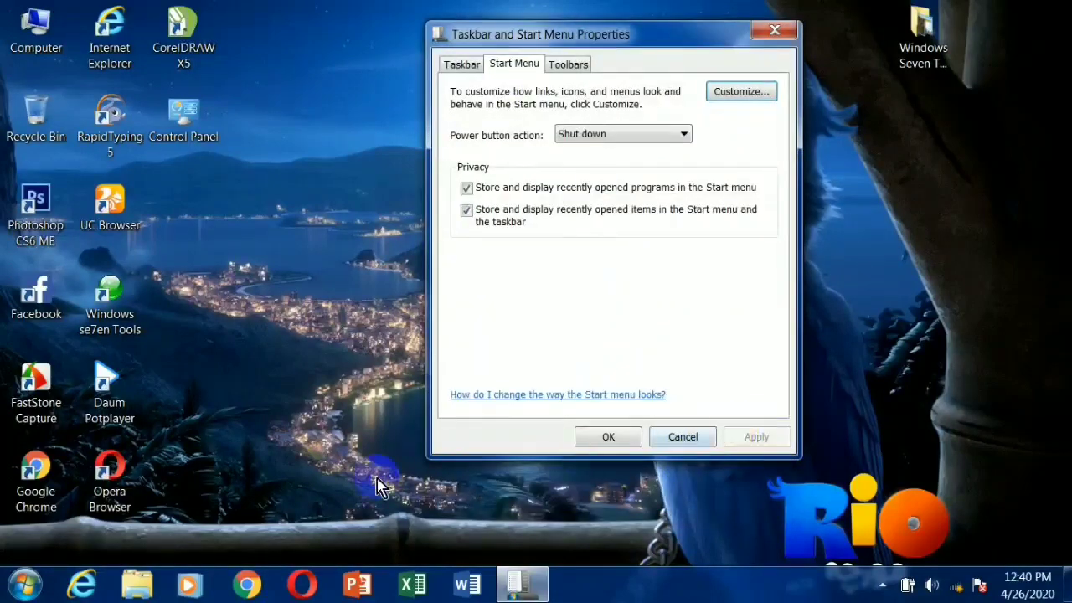
pyautogui.click(24, 584)
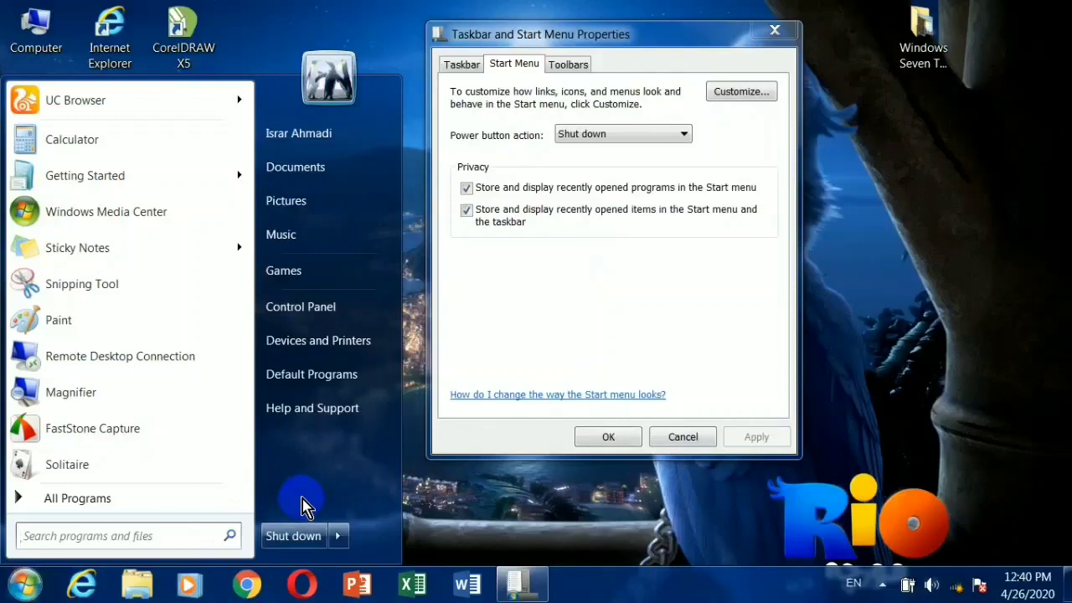
# Enable the Run command again, close the taskbar and Start menu properties with the change saved, and check the Start menu.
pyautogui.click(746, 94)
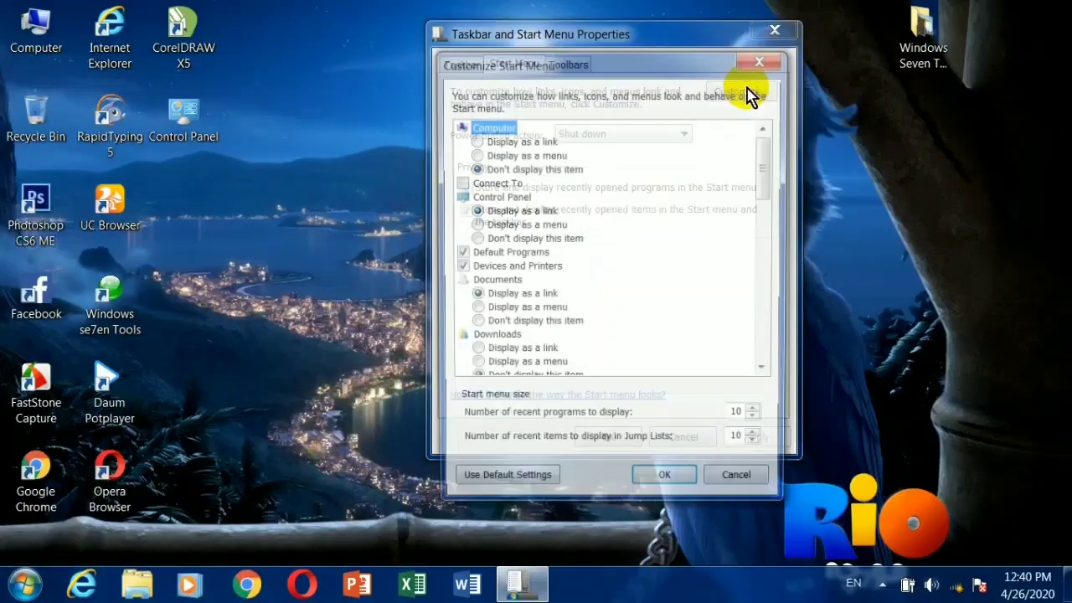
pyautogui.moveTo(766, 148); pyautogui.dragTo(771, 319)
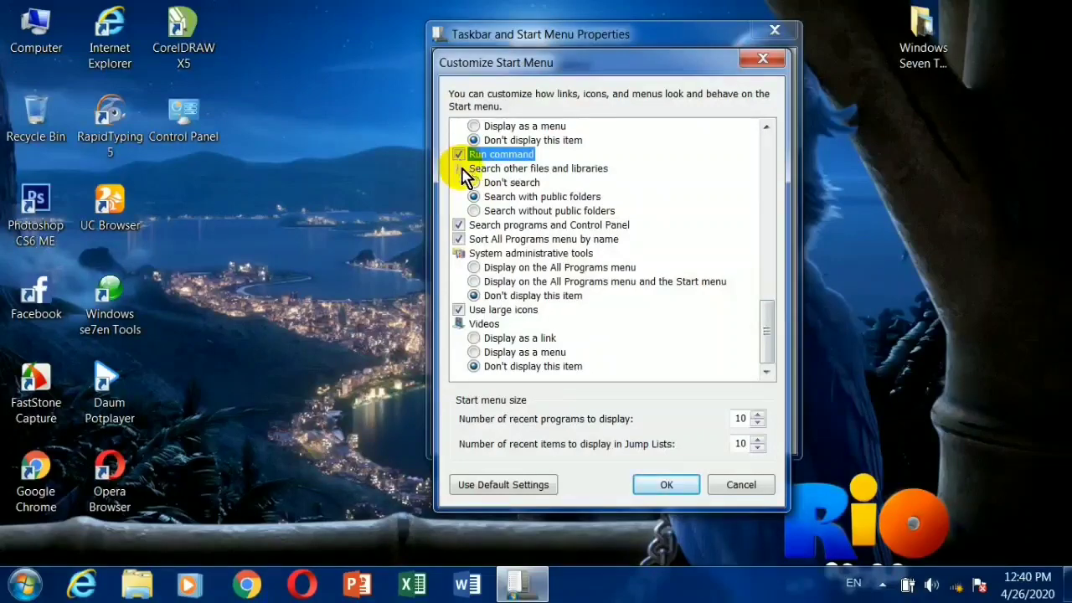
pyautogui.click(646, 482)
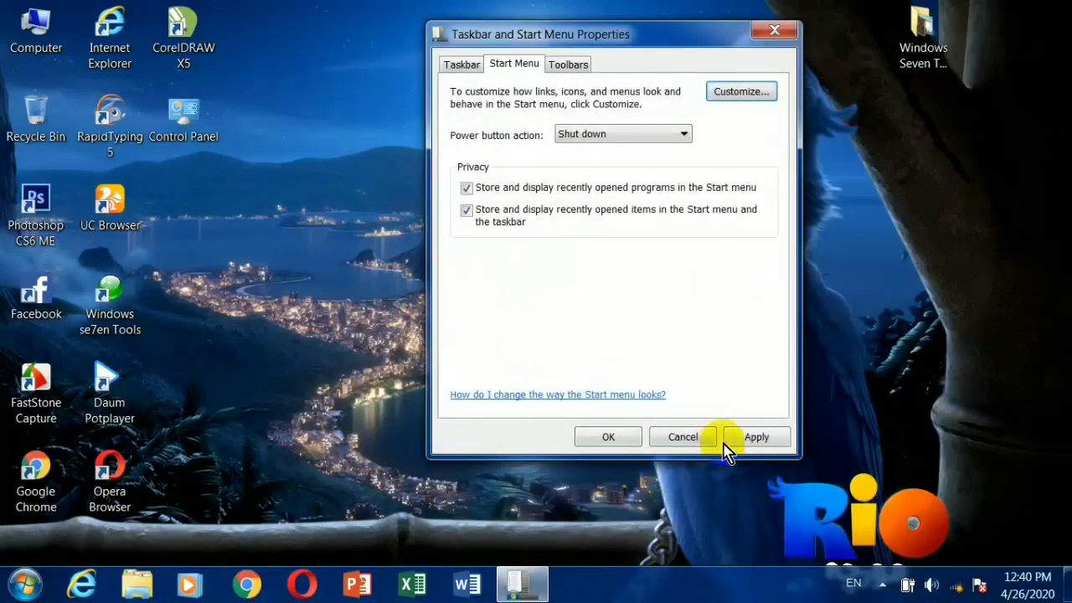
pyautogui.click(578, 437)
pyautogui.click(25, 584)
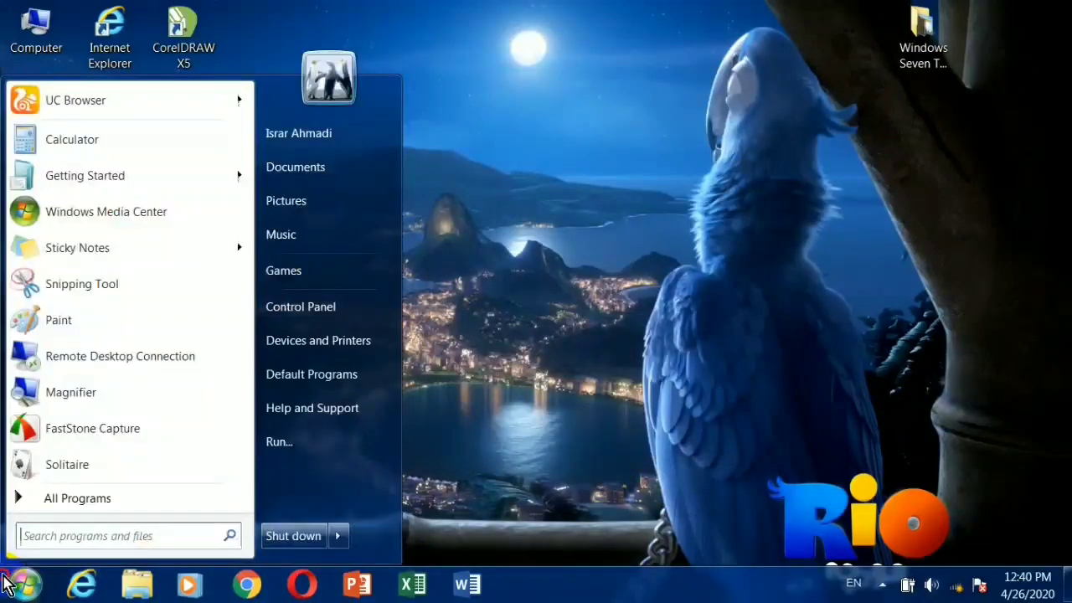
# Open Run from the Start menu and launch Calculator with the command calc.
pyautogui.click(326, 447)
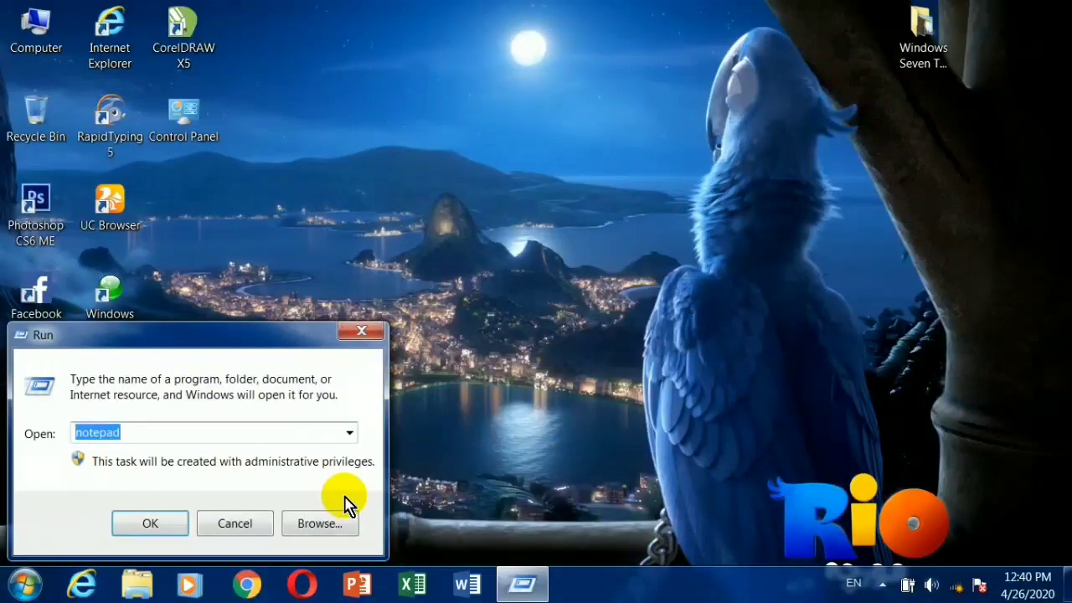
pyautogui.write('calc')
pyautogui.press('Return')
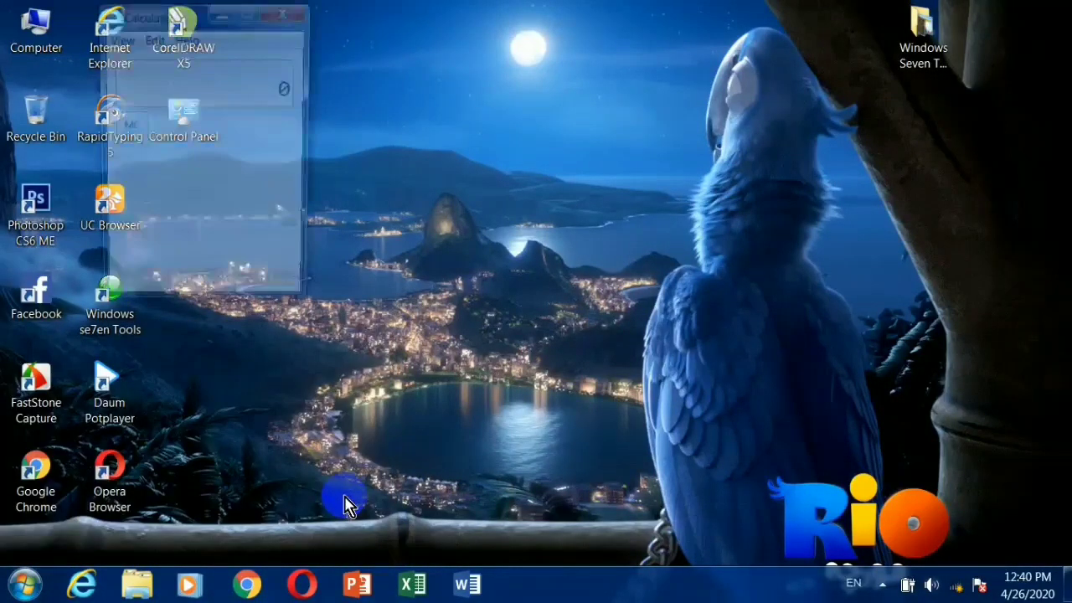
# Close Calculator and reopen the Start menu customization options through the desktop personalization settings, closing the Personalization window.
pyautogui.click(297, 10)
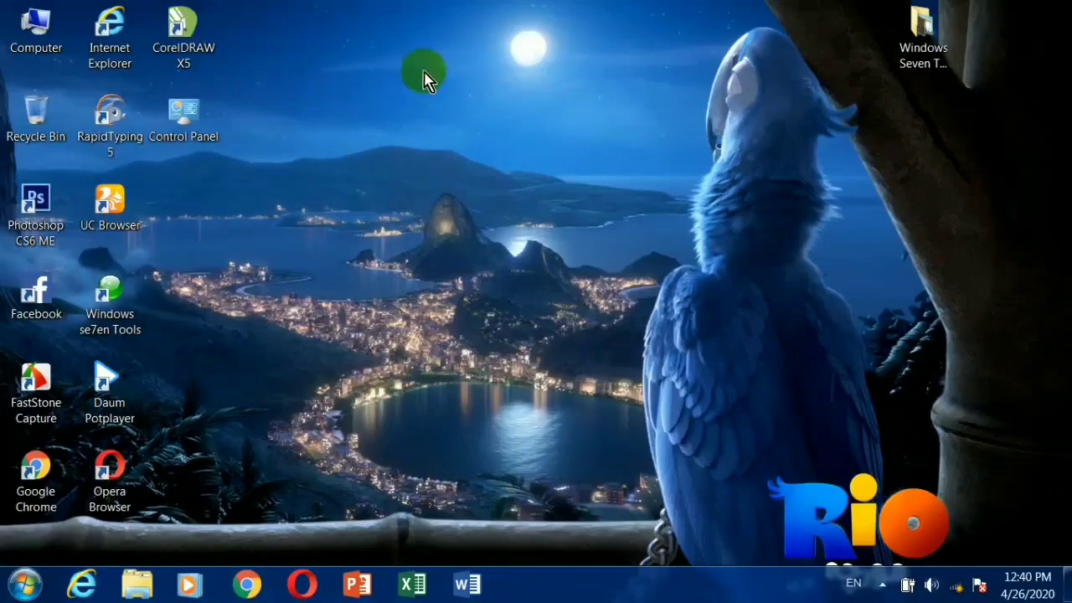
pyautogui.rightClick(423, 65)
pyautogui.click(485, 343)
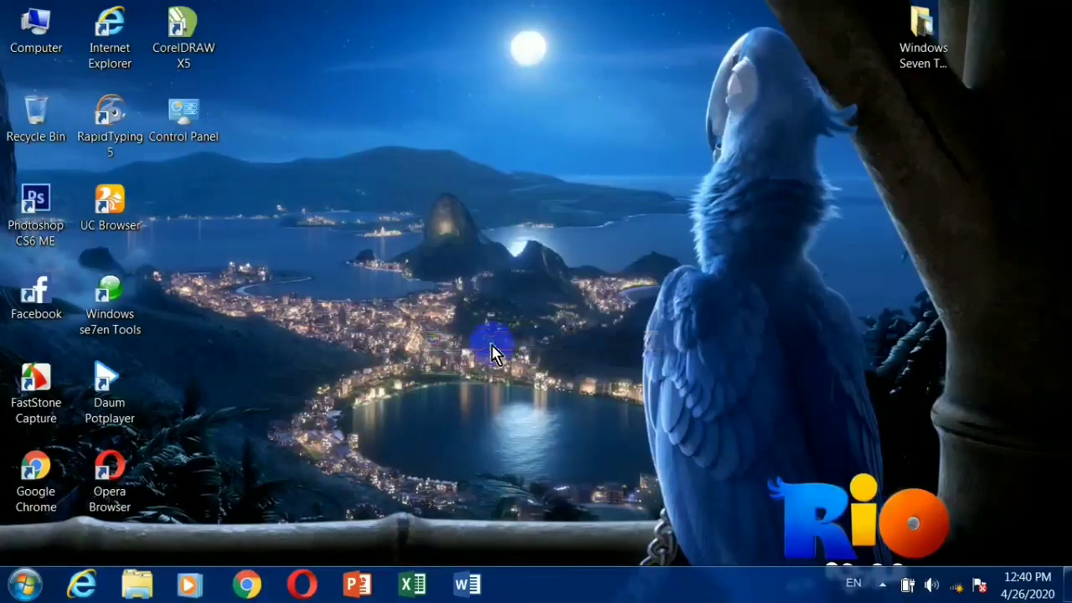
pyautogui.click(58, 496)
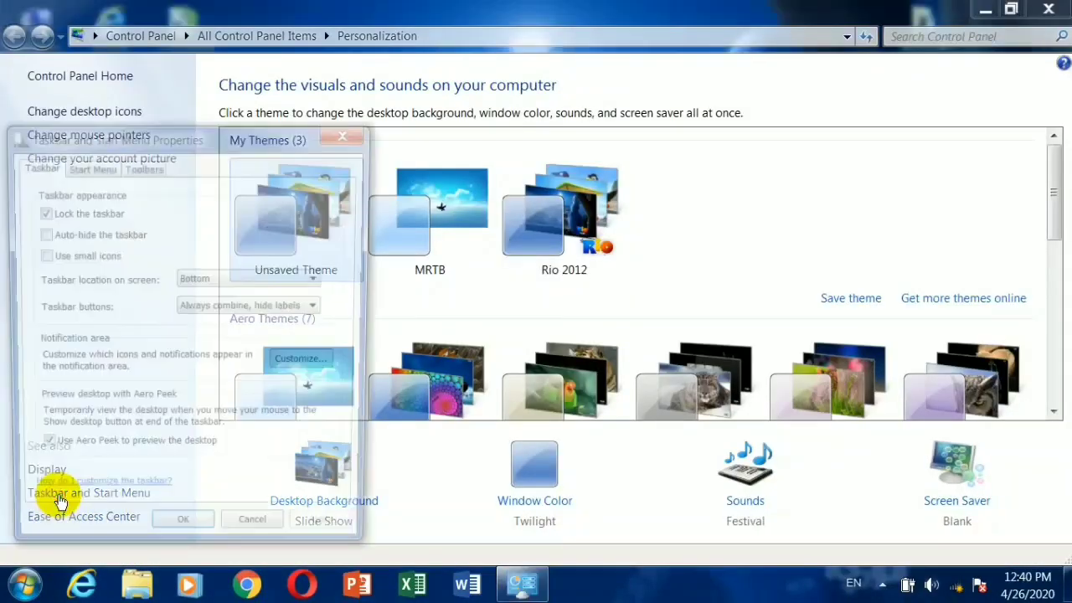
pyautogui.click(78, 169)
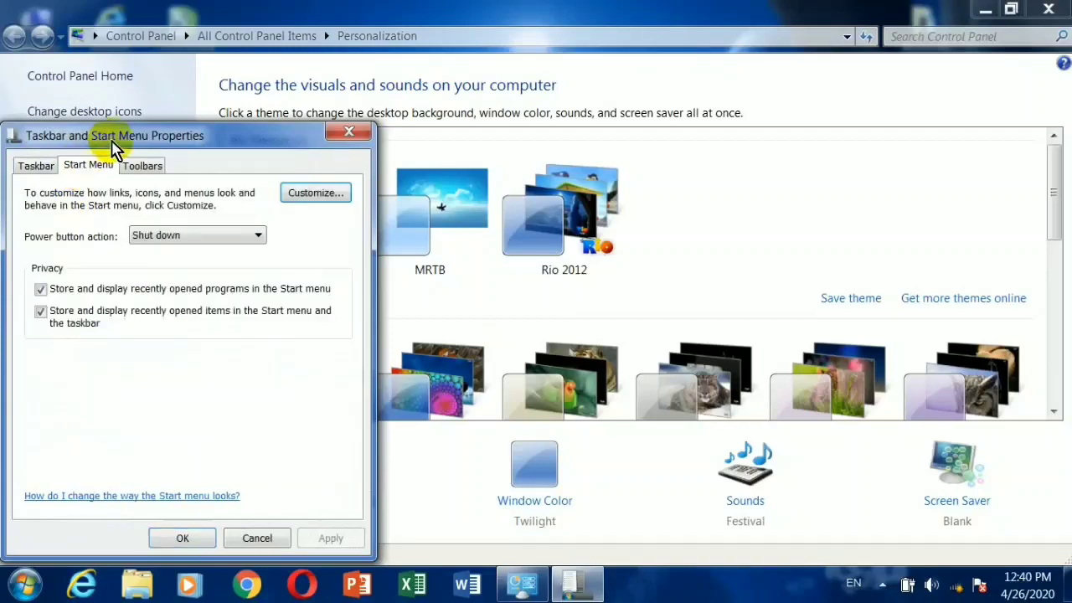
pyautogui.moveTo(112, 141); pyautogui.dragTo(534, 83)
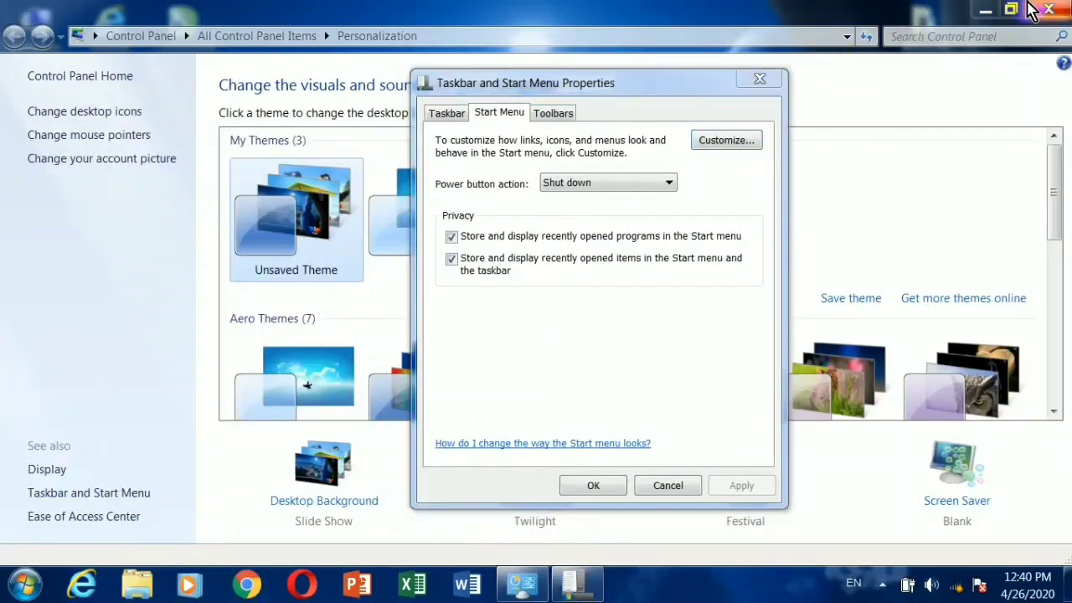
pyautogui.click(1038, 11)
pyautogui.click(738, 143)
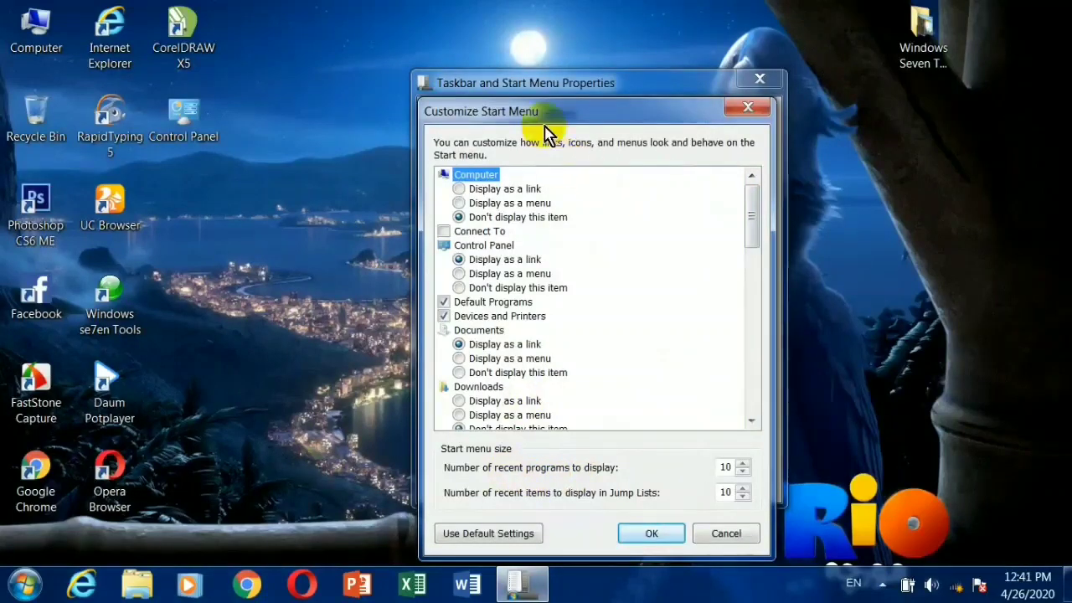
pyautogui.moveTo(543, 120); pyautogui.dragTo(583, 33)
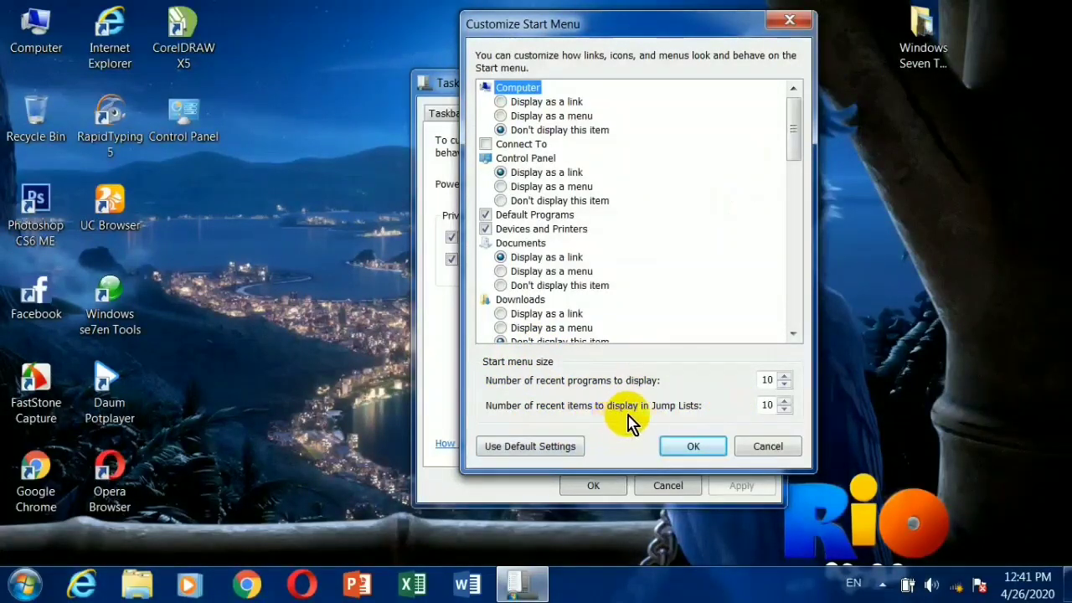
# Examine the recent programs list and the Getting Started jump list in the Start menu.
pyautogui.click(21, 586)
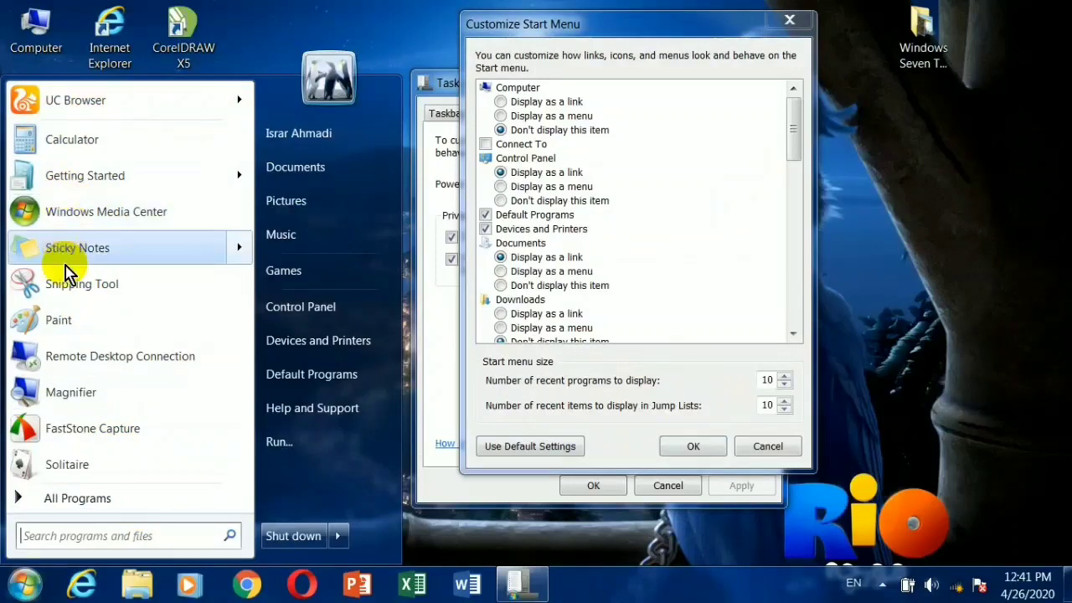
pyautogui.click(758, 379)
pyautogui.click(24, 585)
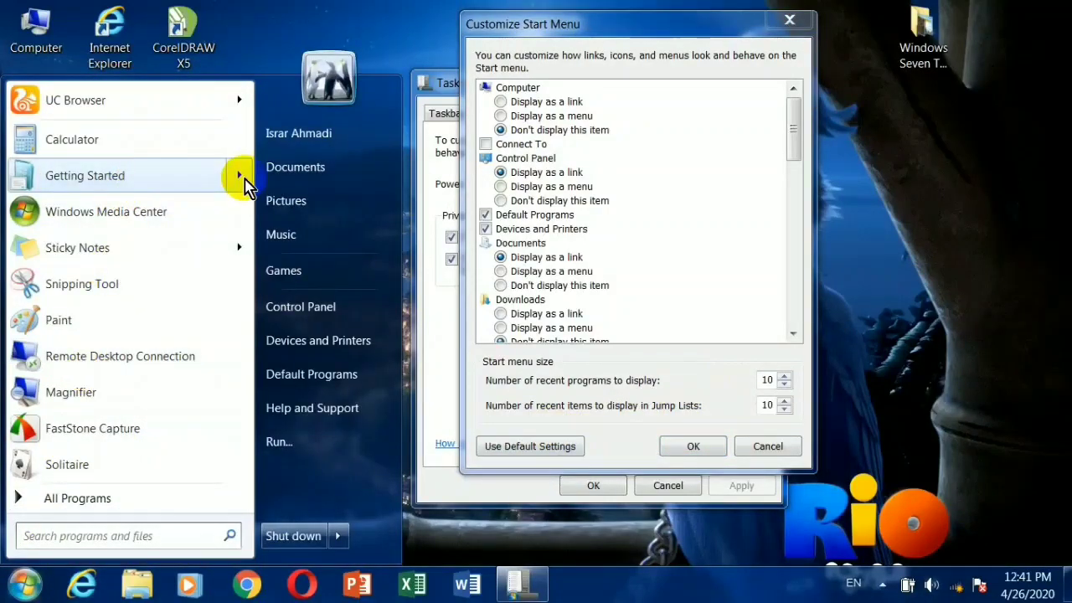
pyautogui.moveTo(237, 182)
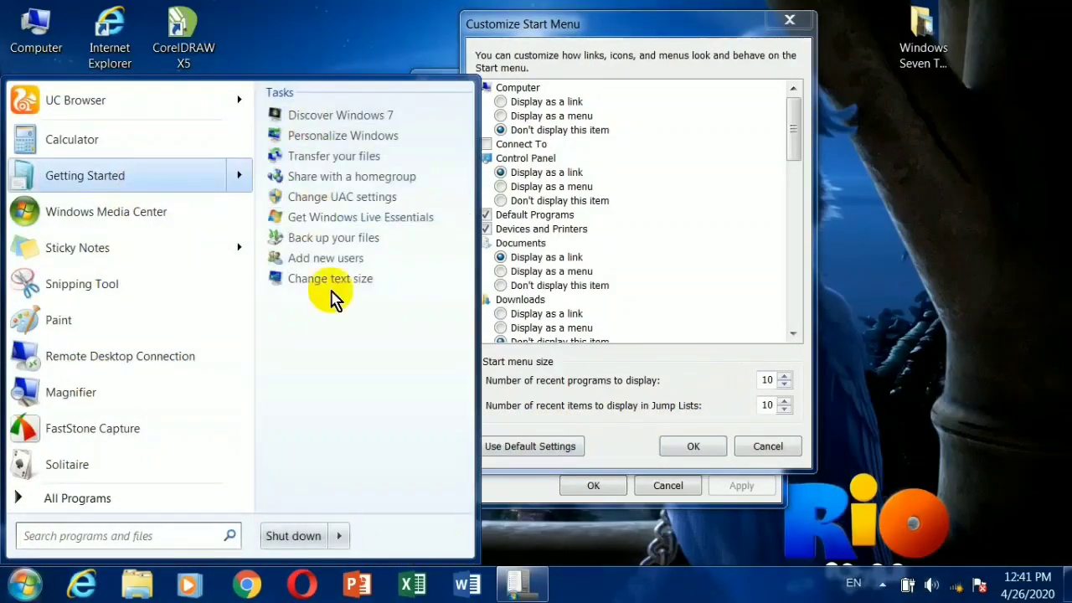
pyautogui.click(786, 403)
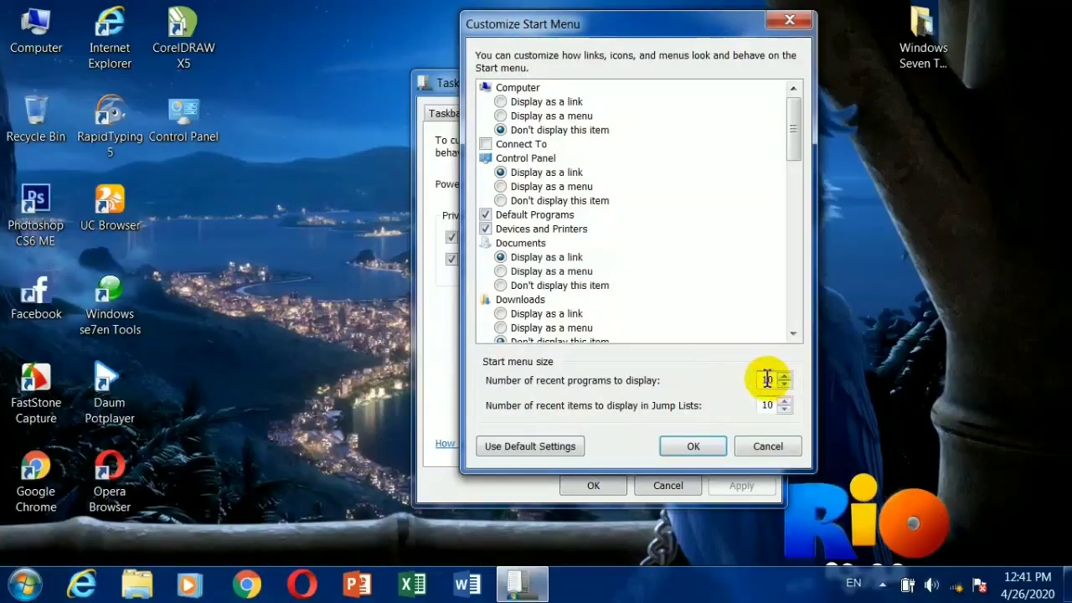
# Set the number of recent programs to display to 12, confirm, and check the Start menu.
pyautogui.doubleClick(767, 380)
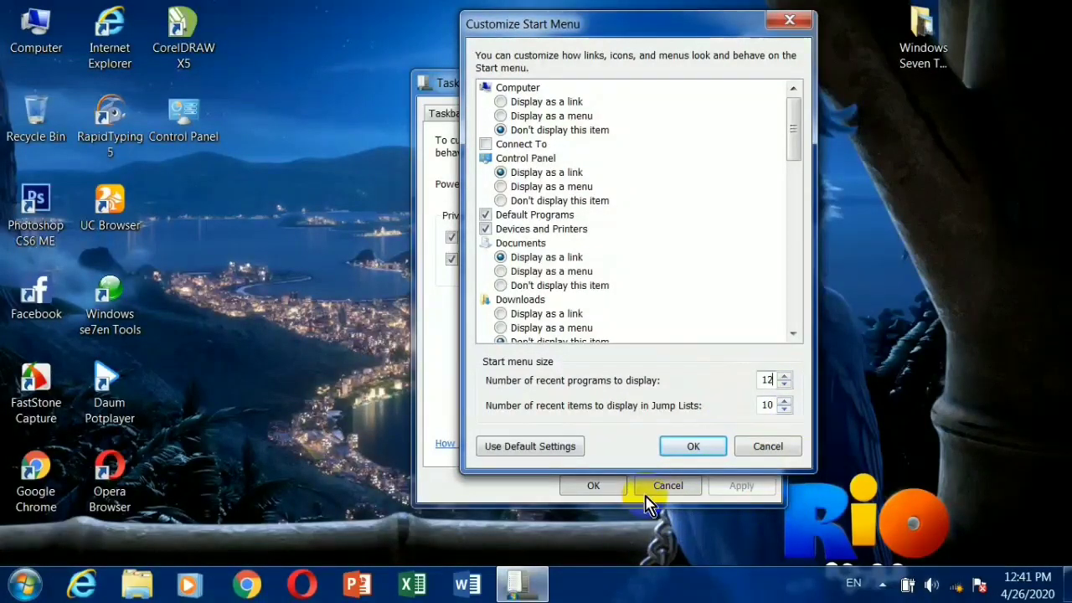
pyautogui.click(694, 446)
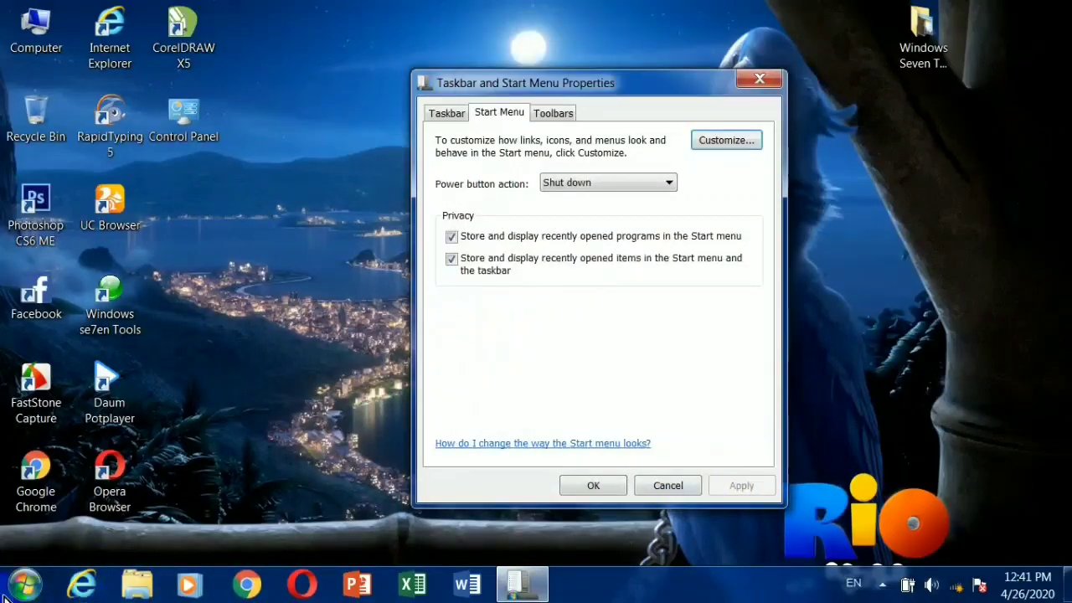
pyautogui.click(4, 596)
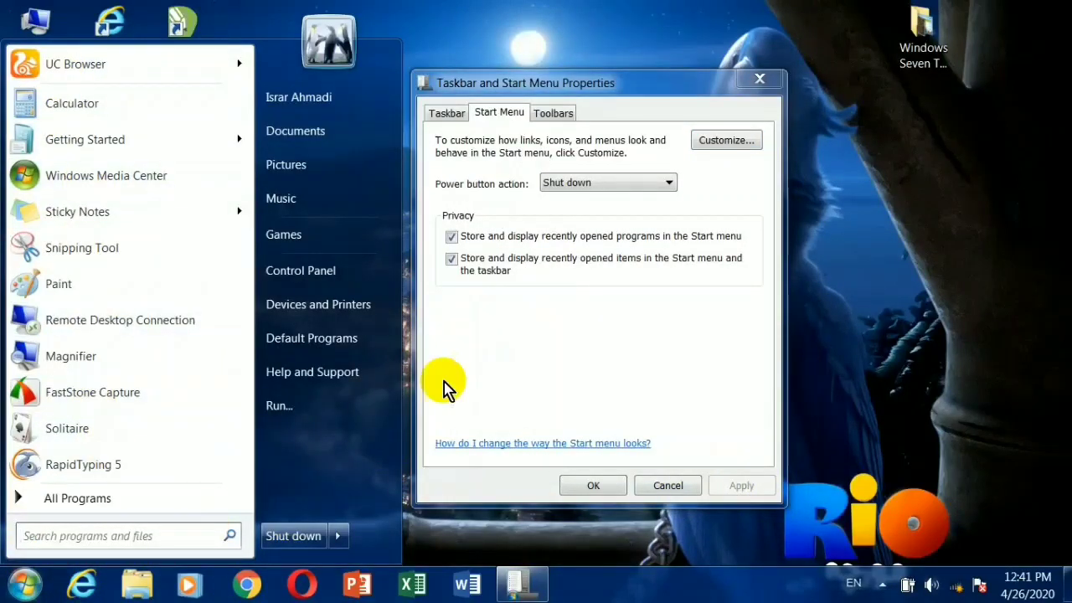
# Restore the Start menu customization options to their default settings, confirm, and look at the Start menu.
pyautogui.click(735, 142)
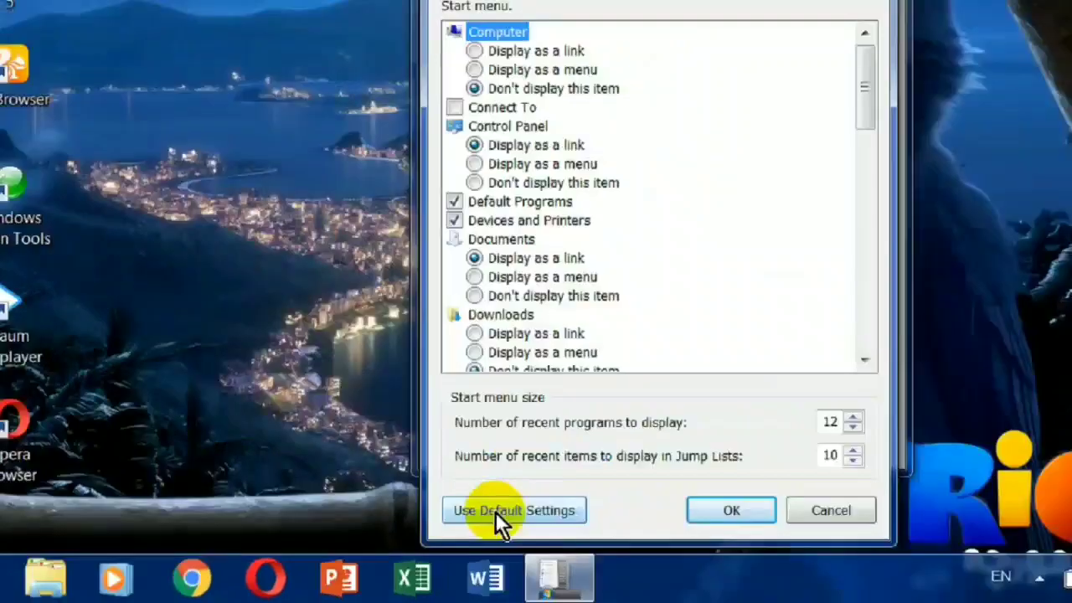
pyautogui.click(477, 542)
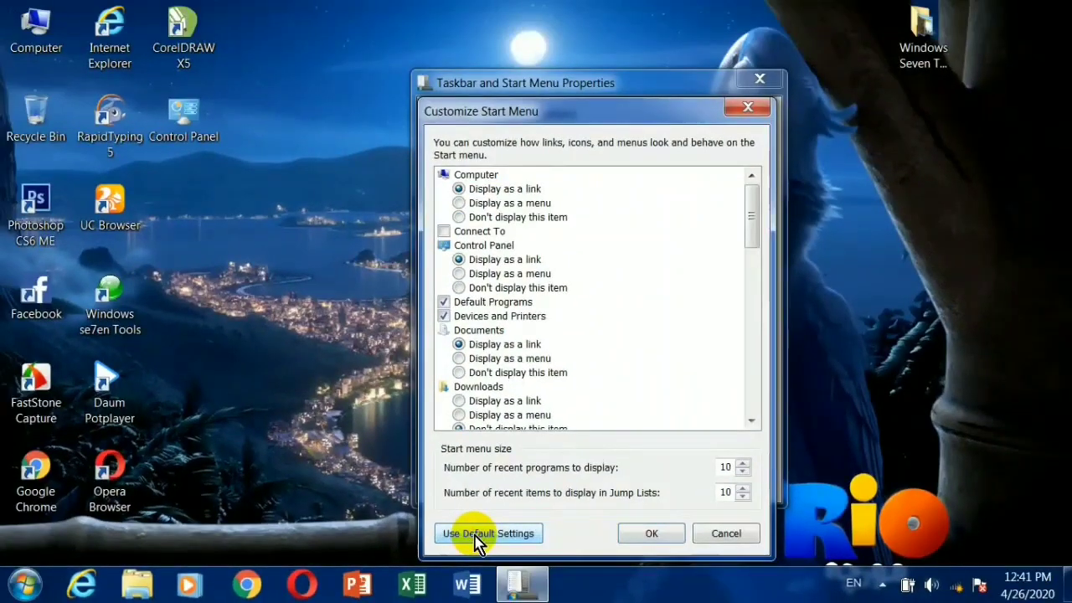
pyautogui.click(652, 534)
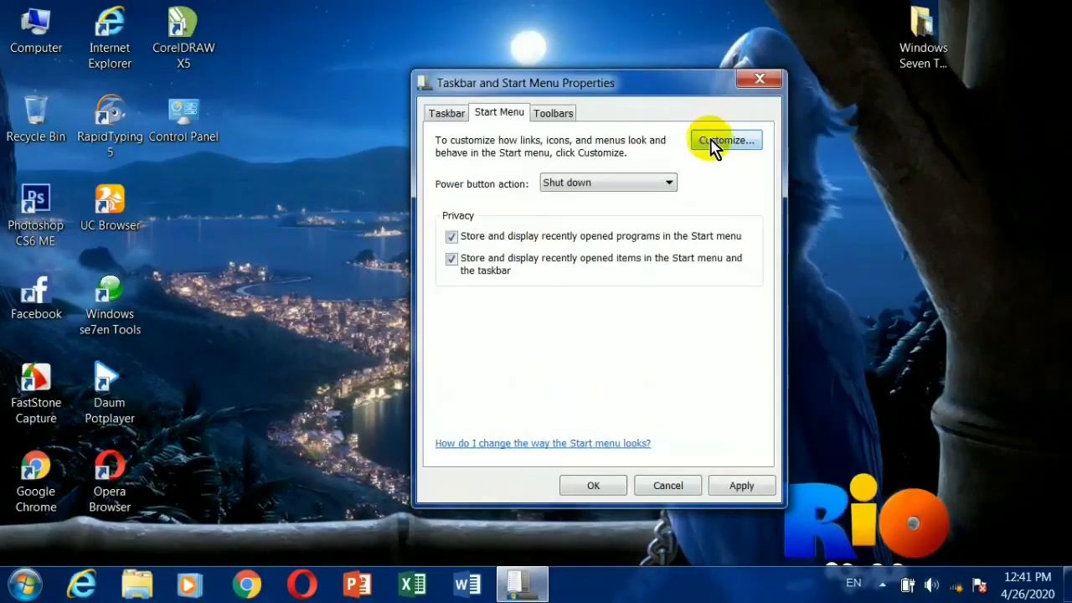
pyautogui.click(24, 584)
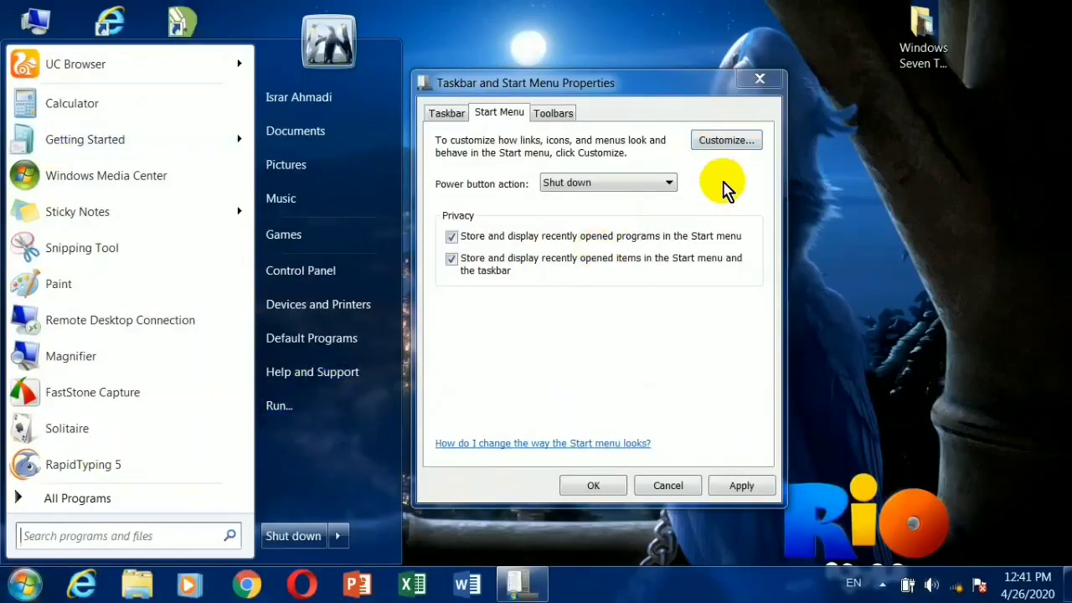
pyautogui.press('super')
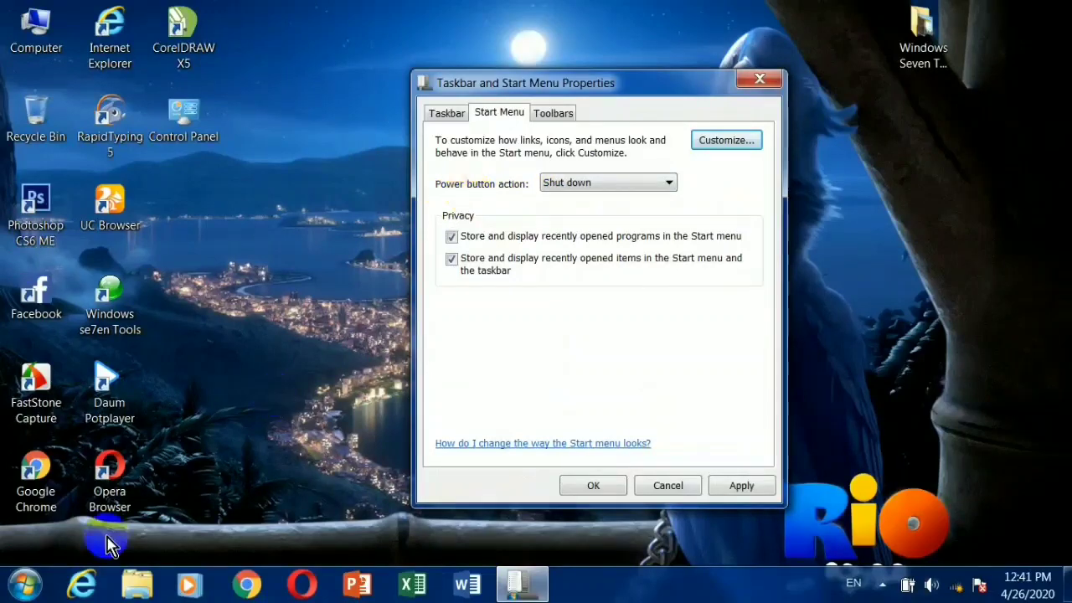
# Compare the available power button actions in the properties with the shutdown options in the Start menu.
pyautogui.click(23, 584)
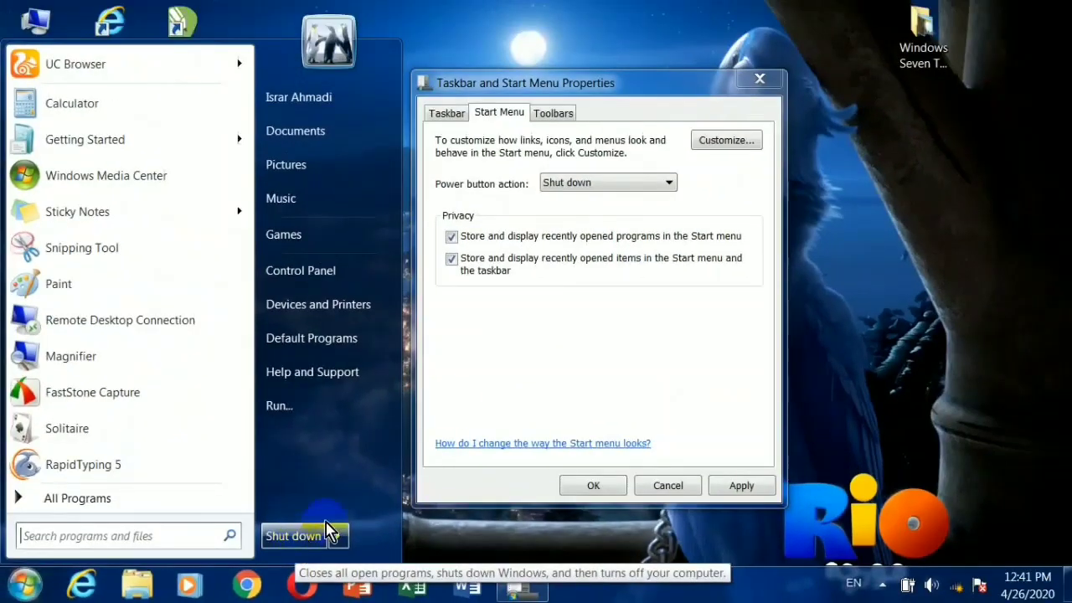
pyautogui.click(511, 214)
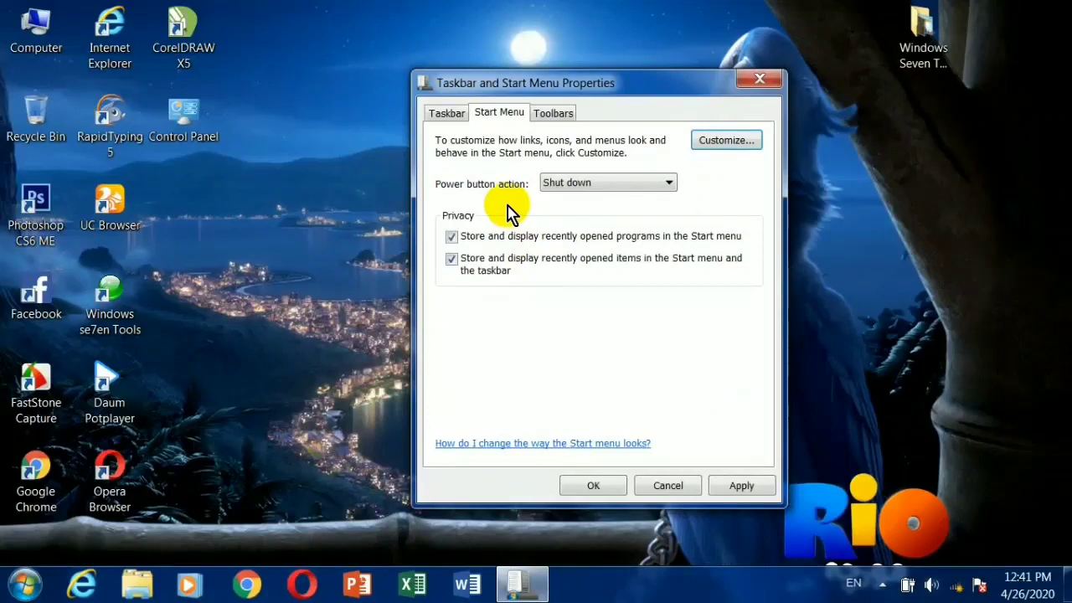
pyautogui.click(645, 193)
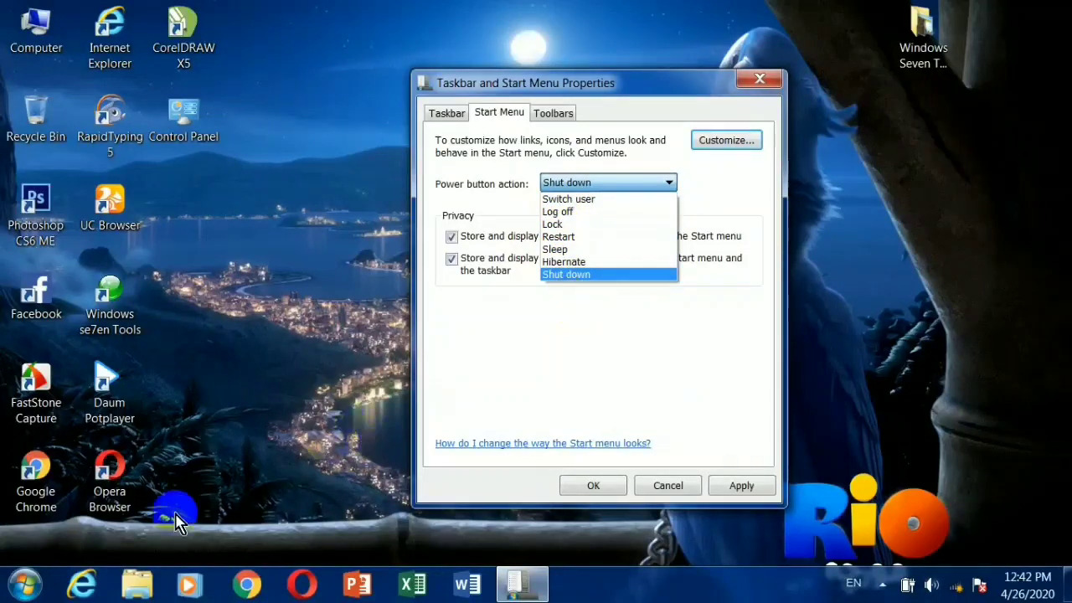
pyautogui.click(25, 585)
pyautogui.moveTo(338, 540)
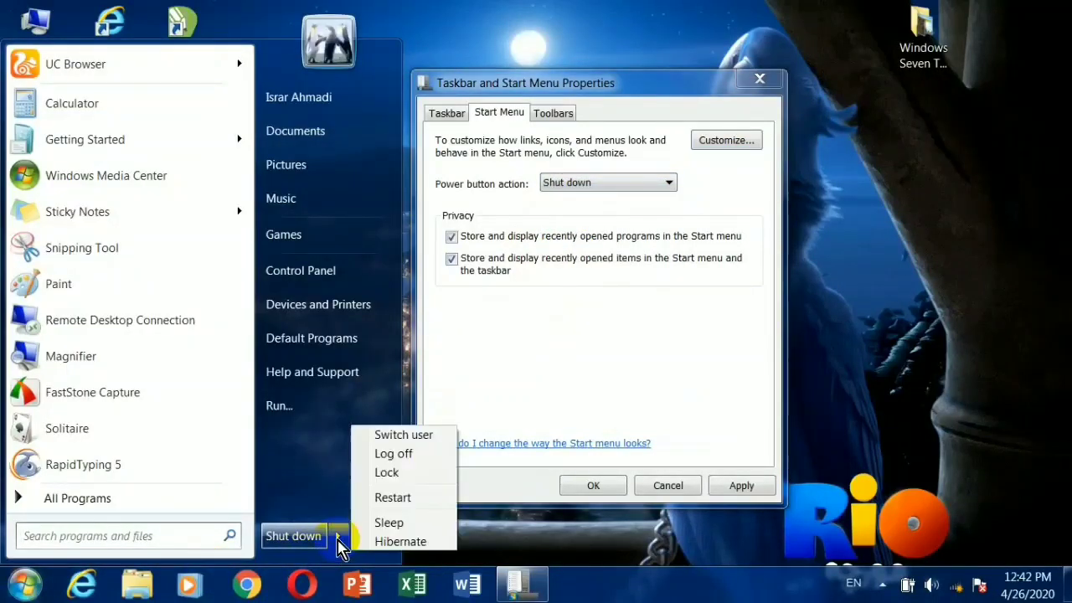
pyautogui.click(509, 208)
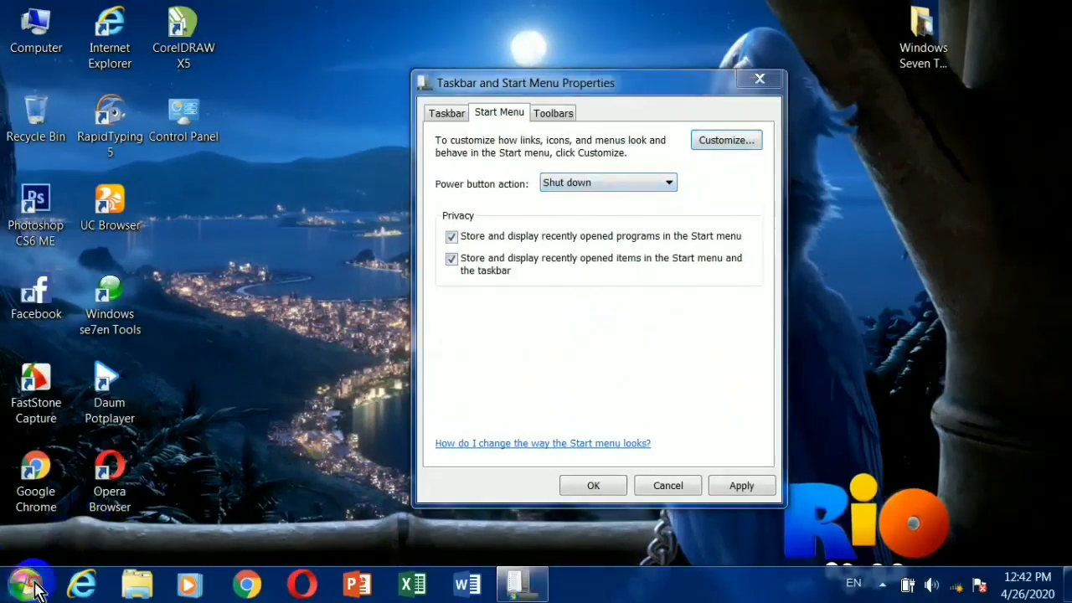
pyautogui.click(34, 586)
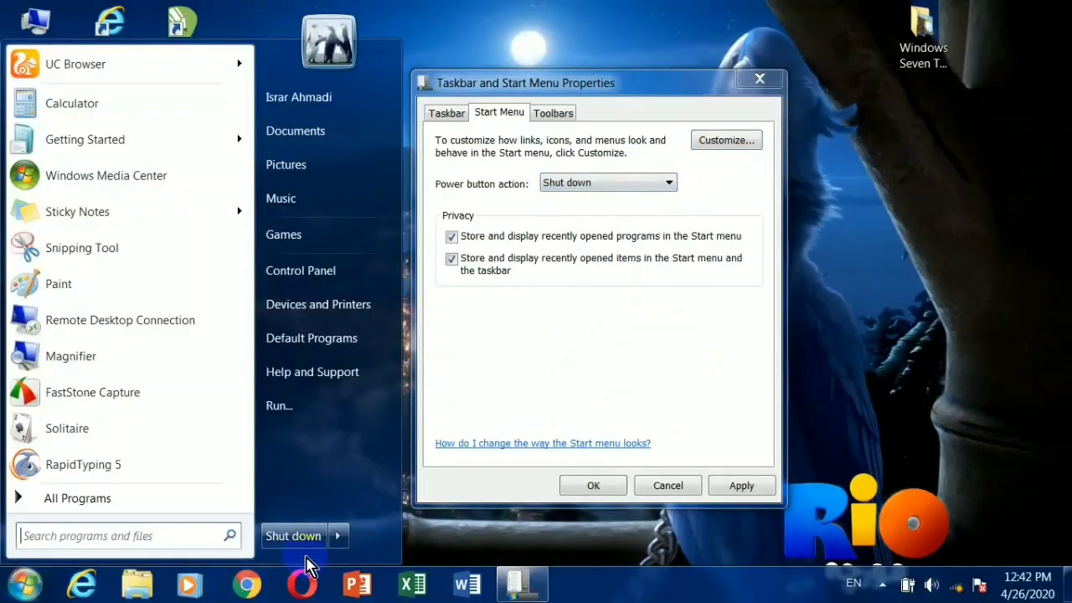
pyautogui.click(624, 208)
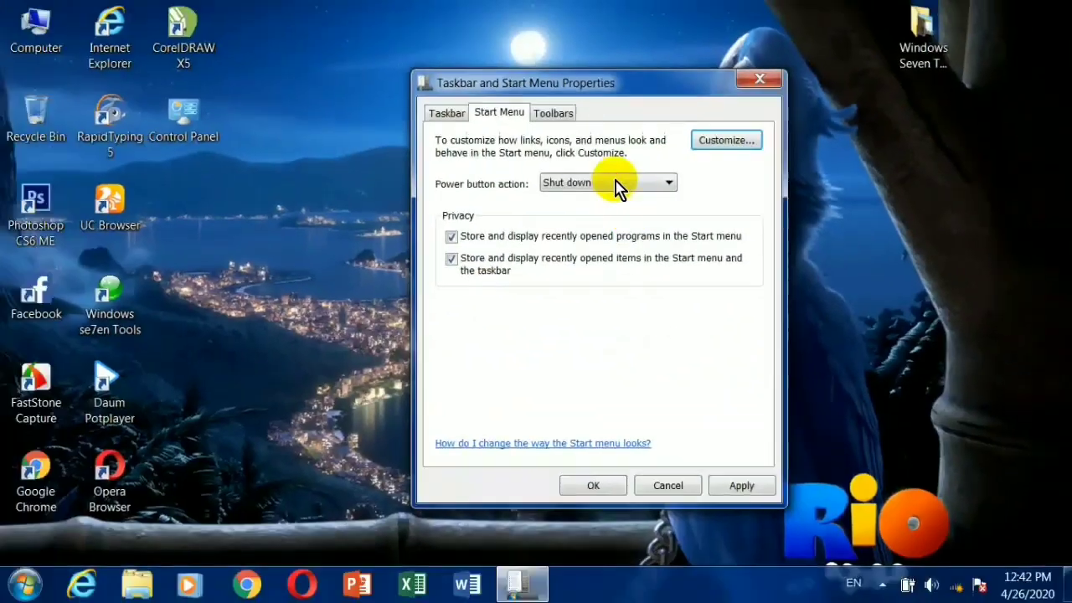
# Set the power button action to Lock, apply the change, and check the power button in the Start menu.
pyautogui.click(615, 183)
pyautogui.click(586, 224)
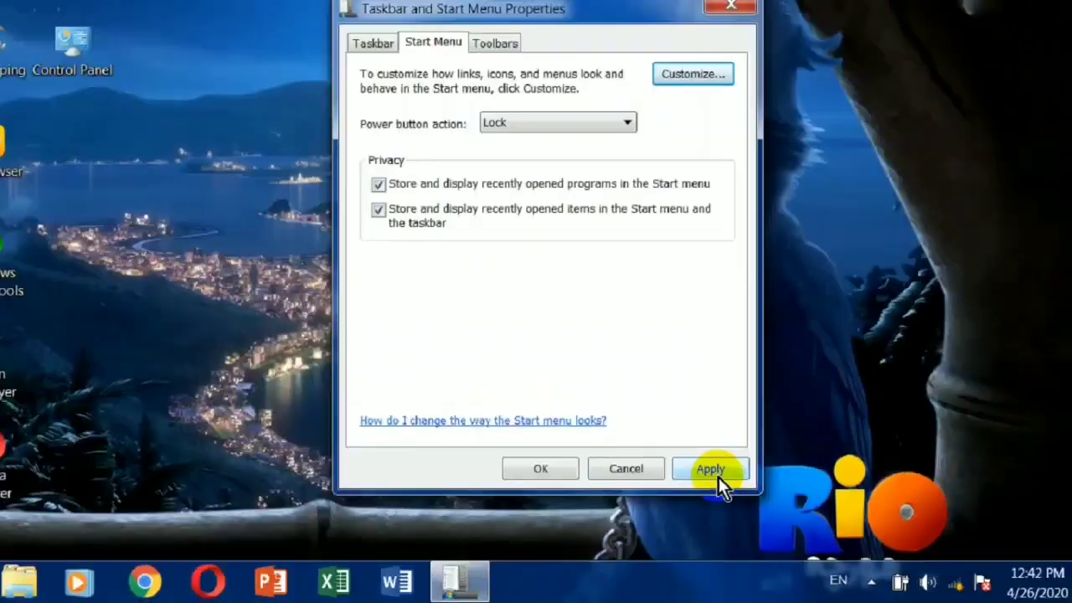
pyautogui.click(621, 427)
pyautogui.click(12, 593)
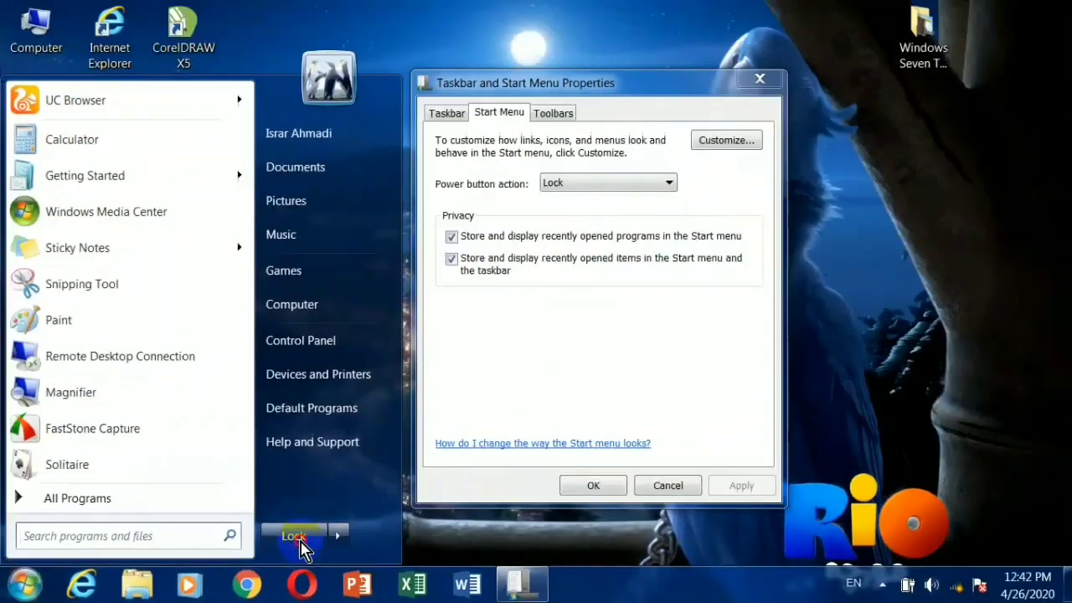
pyautogui.press('Escape')
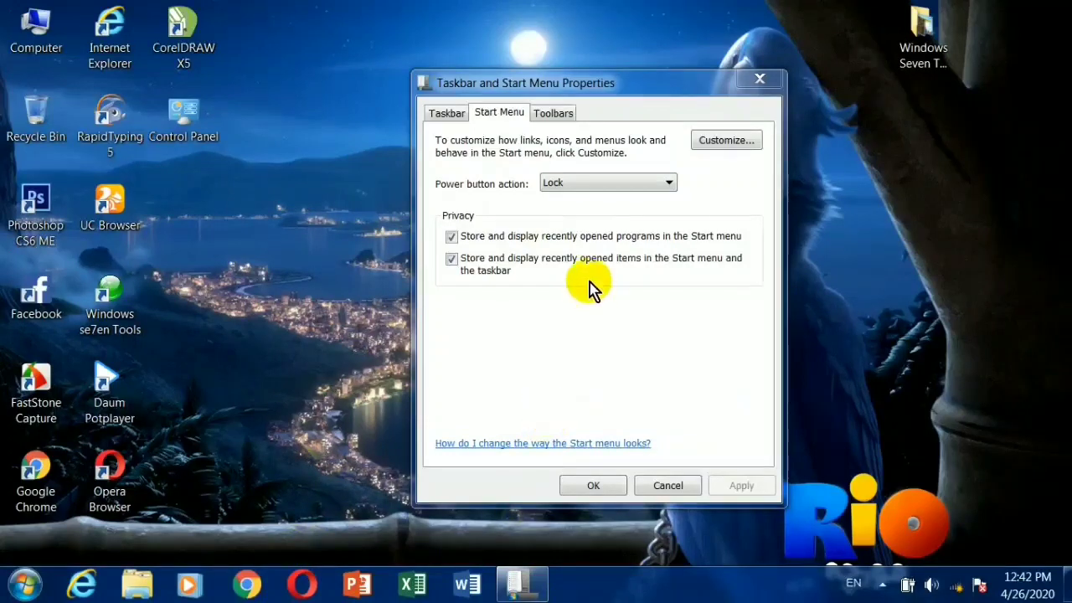
# Set the power button action to Restart, apply the change, and check the power button in the Start menu.
pyautogui.click(578, 184)
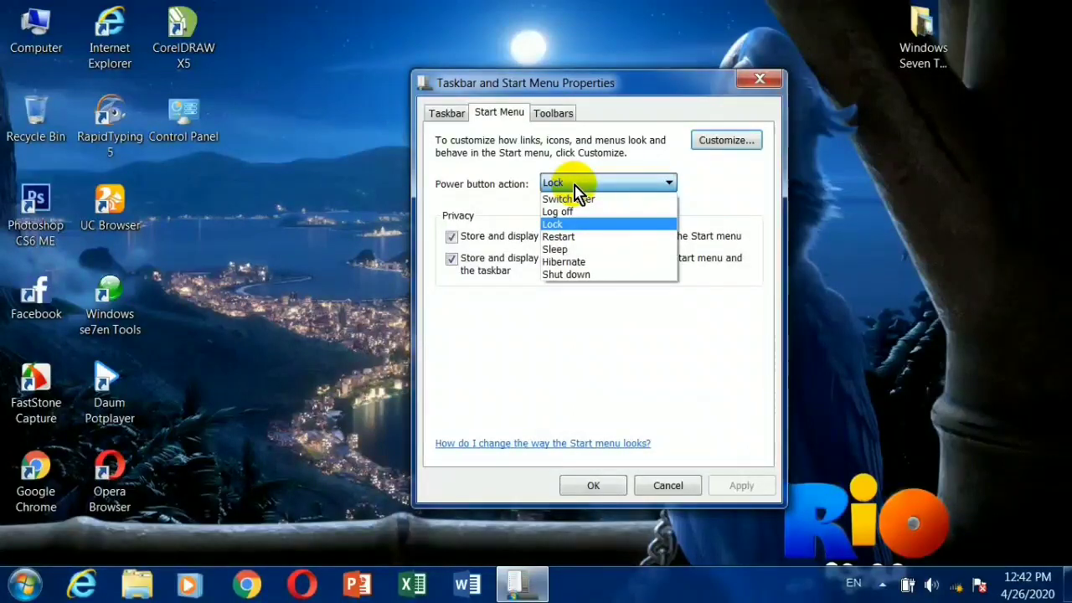
pyautogui.click(563, 237)
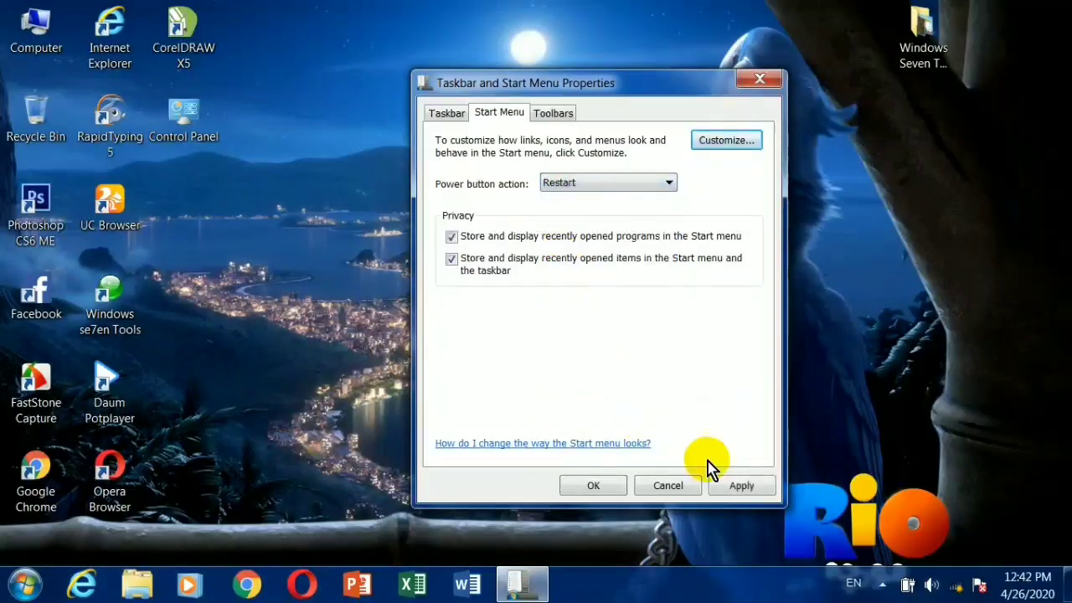
pyautogui.click(739, 484)
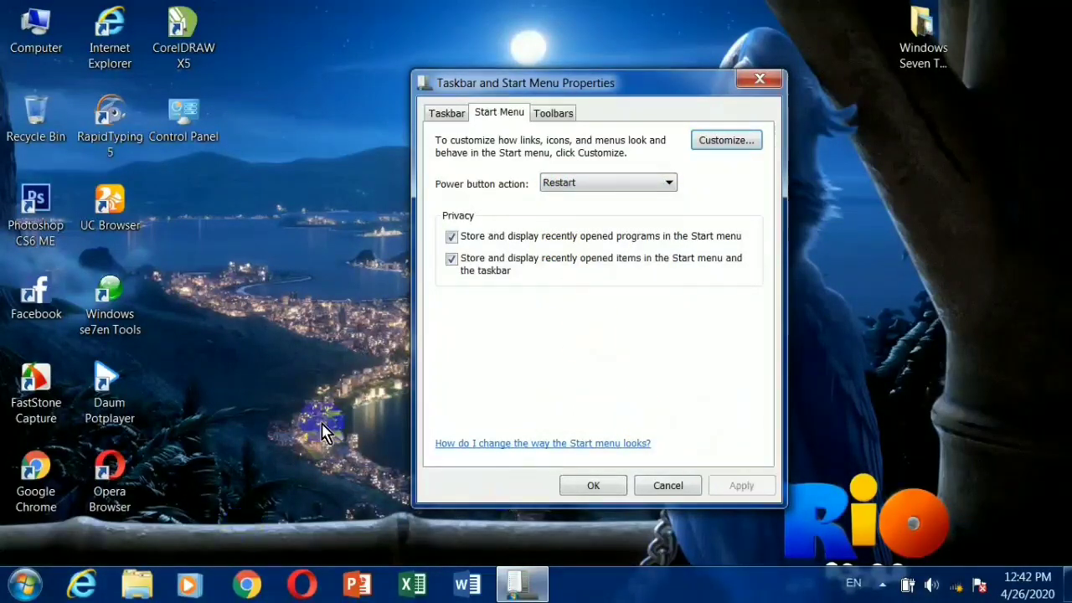
pyautogui.click(23, 584)
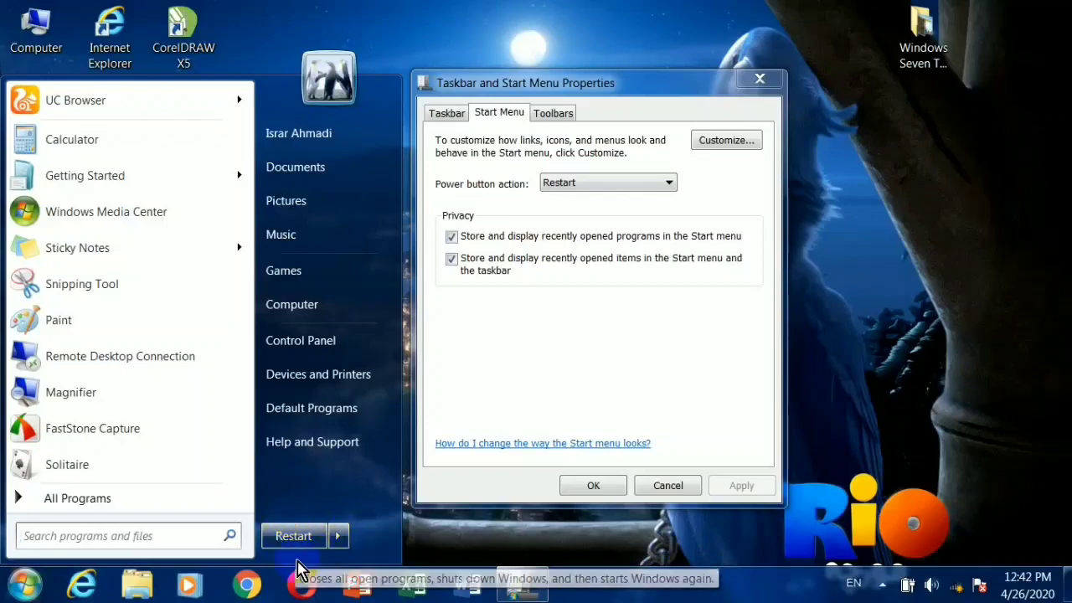
# Set the power button action to Shut down, apply the change, and check the power button in the Start menu.
pyautogui.click(592, 184)
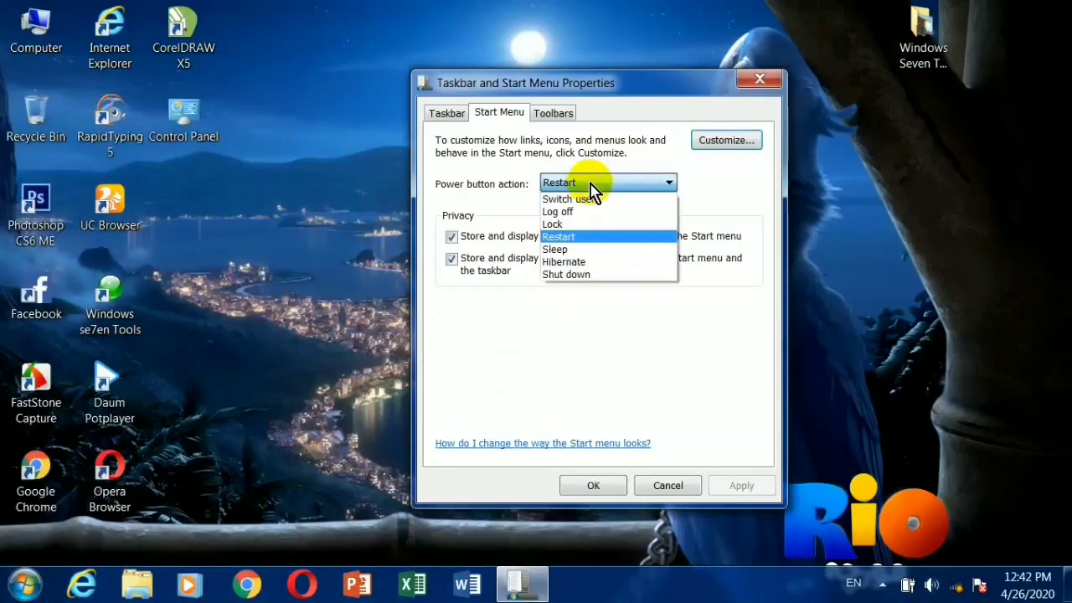
pyautogui.click(492, 198)
pyautogui.click(565, 185)
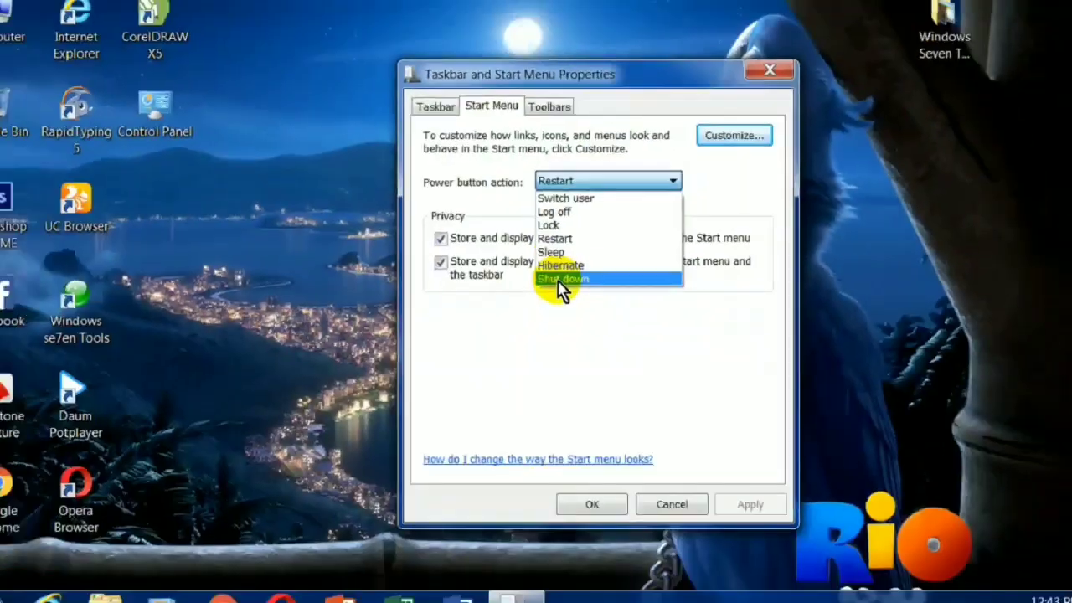
pyautogui.click(517, 344)
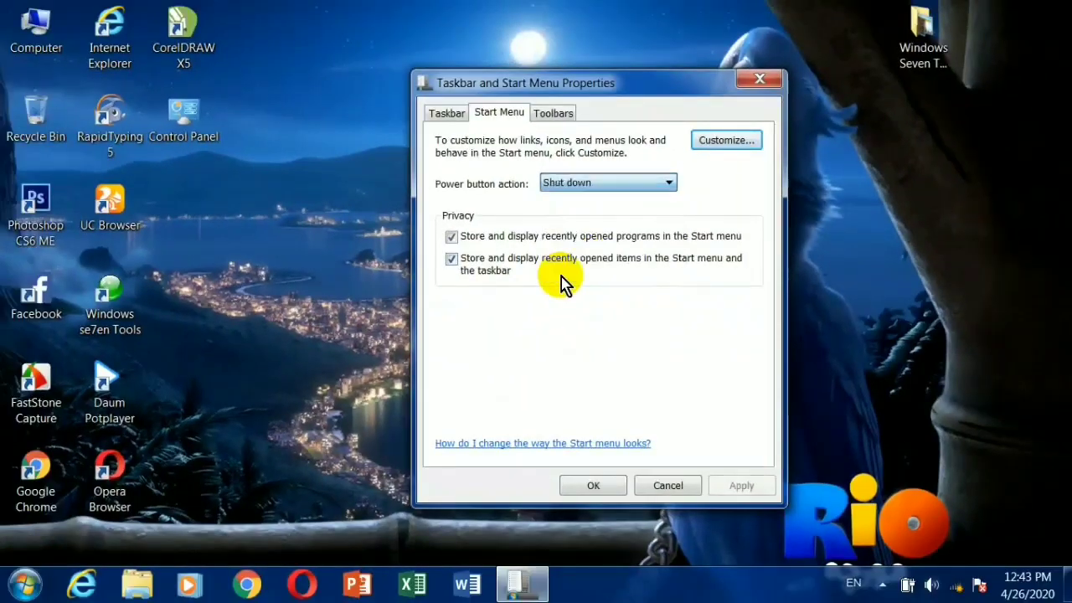
pyautogui.click(742, 487)
pyautogui.click(27, 584)
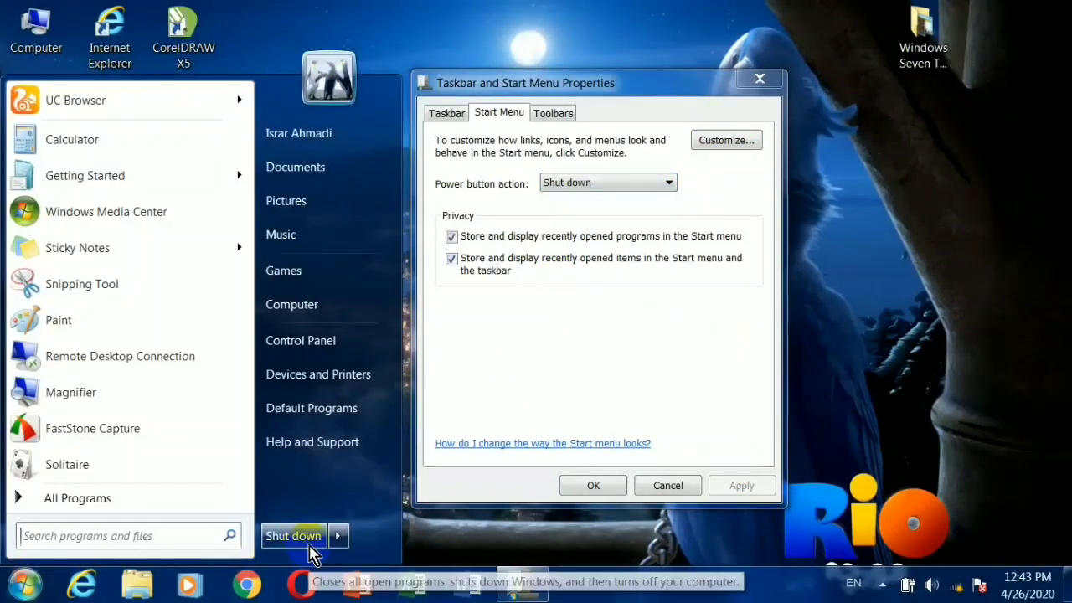
pyautogui.click(637, 219)
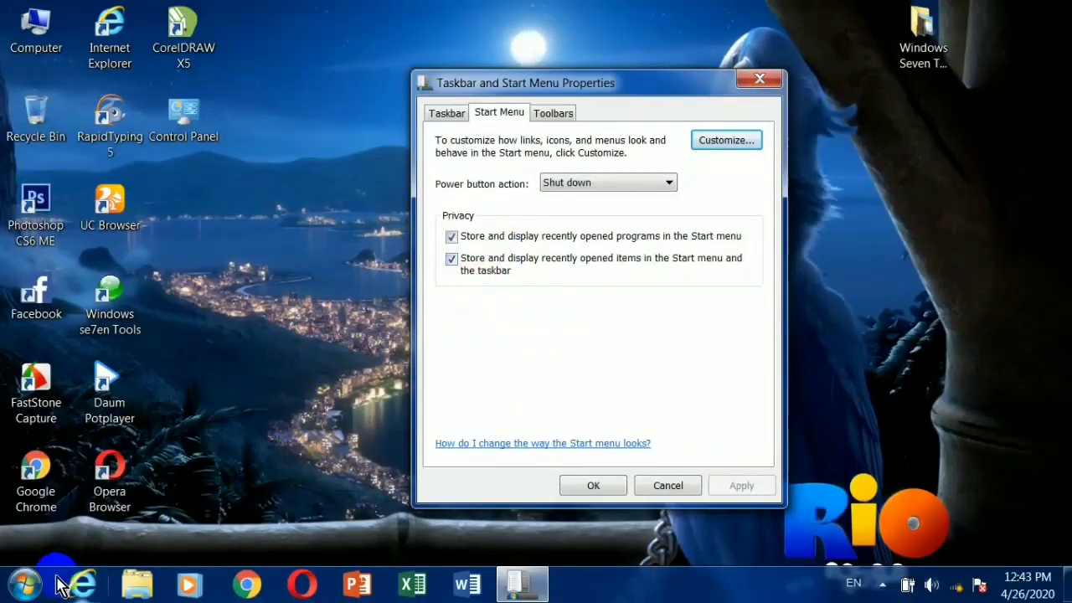
# Examine the recently opened programs in the Start menu and the item lists for UC Browser and Getting Started.
pyautogui.click(38, 584)
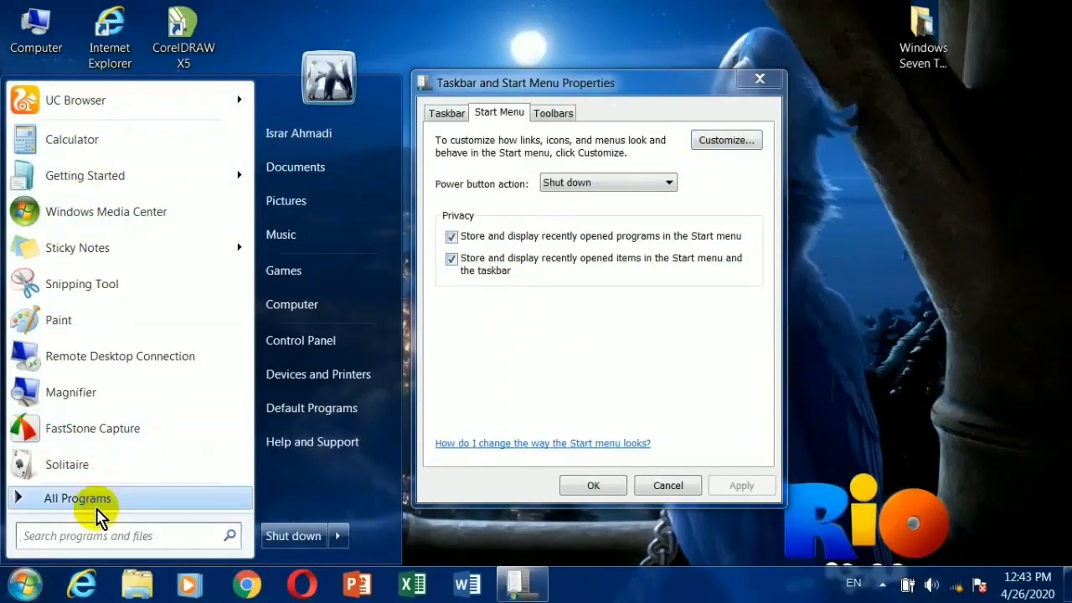
pyautogui.moveTo(144, 116)
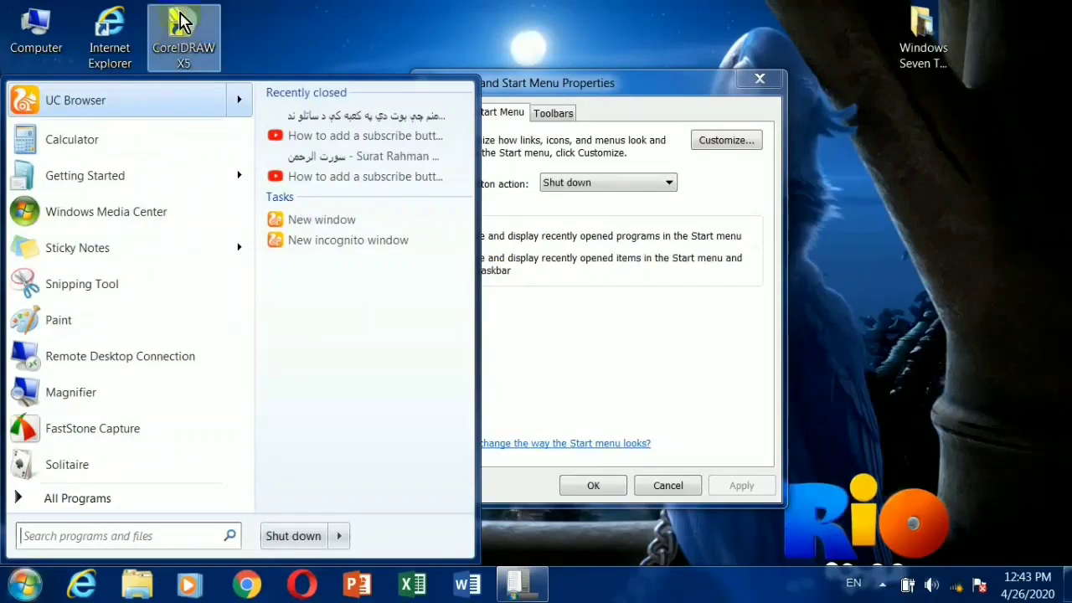
pyautogui.click(352, 10)
pyautogui.click(24, 585)
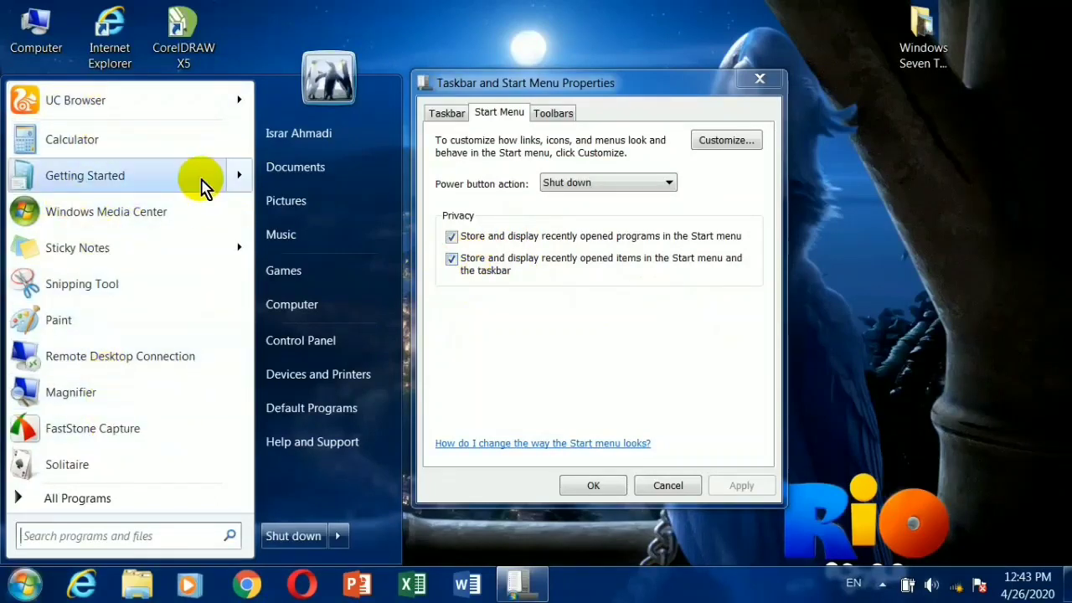
pyautogui.moveTo(203, 180)
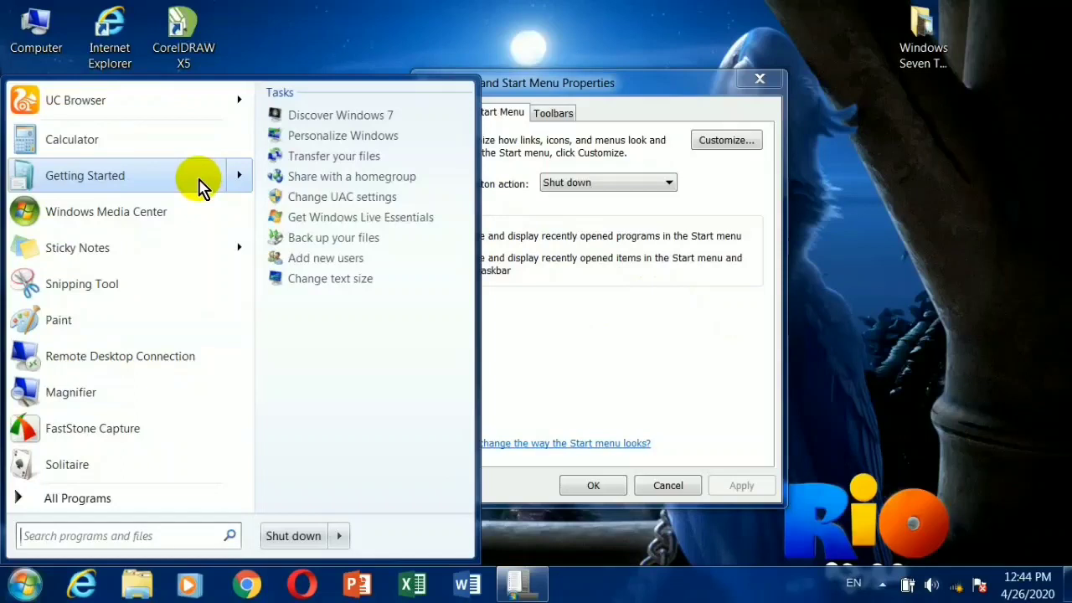
pyautogui.click(499, 293)
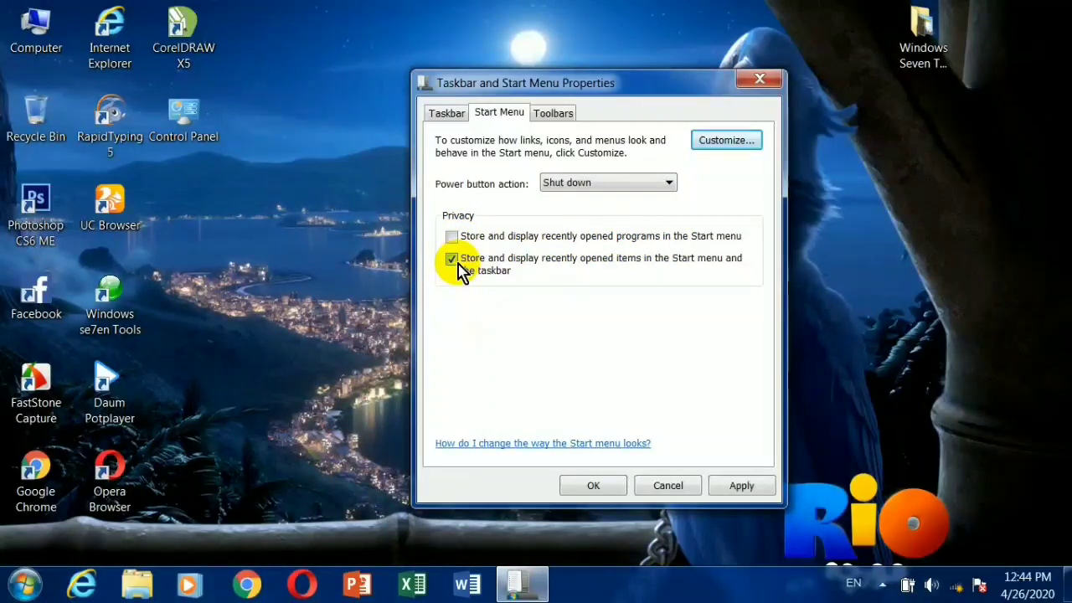
# Turn off storing and displaying recently opened programs and items, apply the change, and check the program list in the Start menu.
pyautogui.click(459, 266)
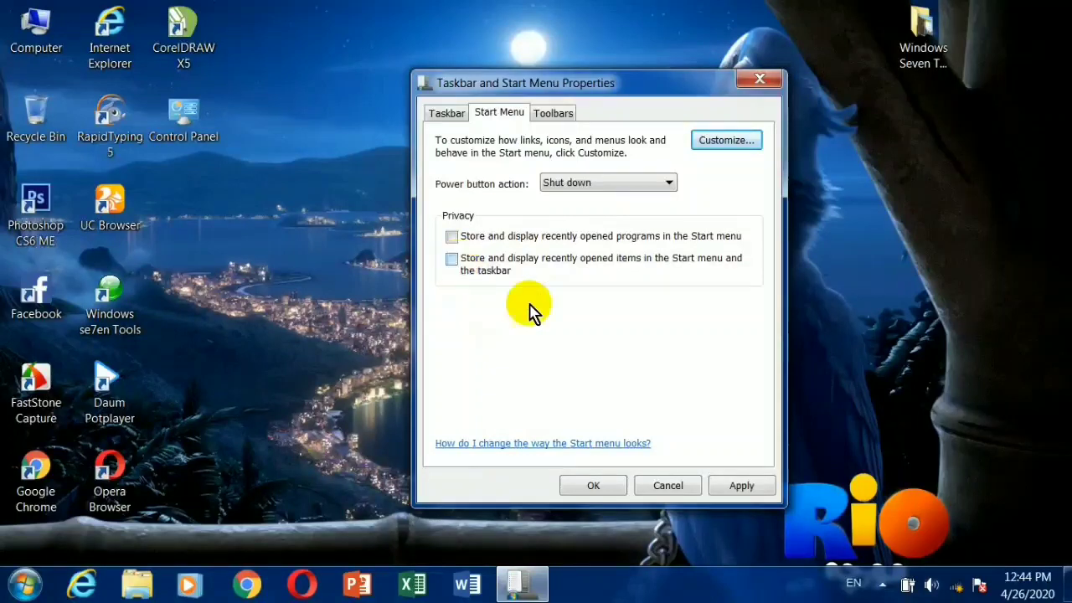
pyautogui.click(728, 489)
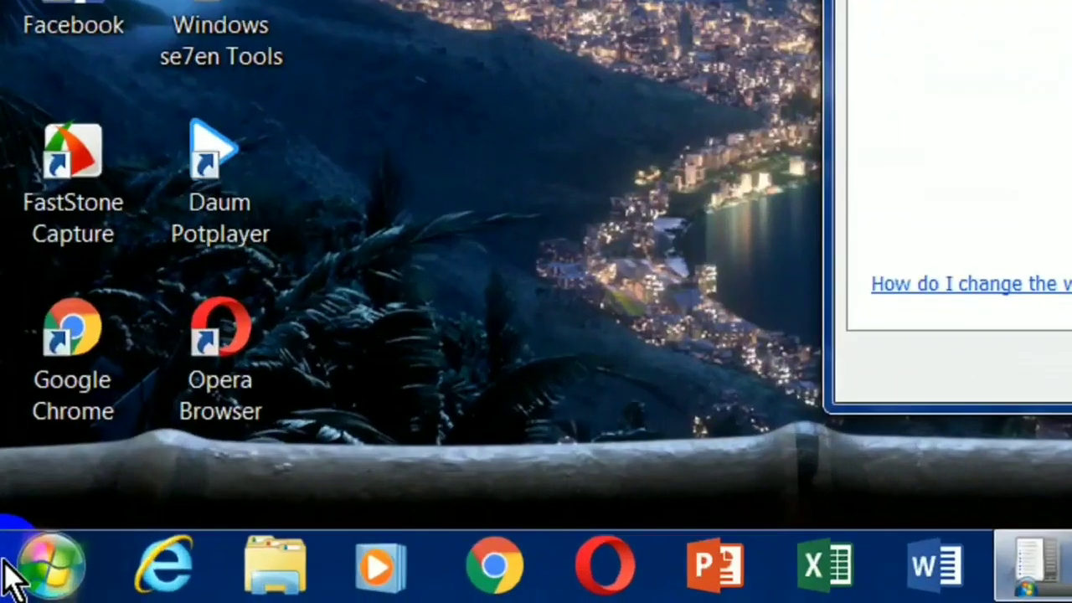
pyautogui.click(5, 588)
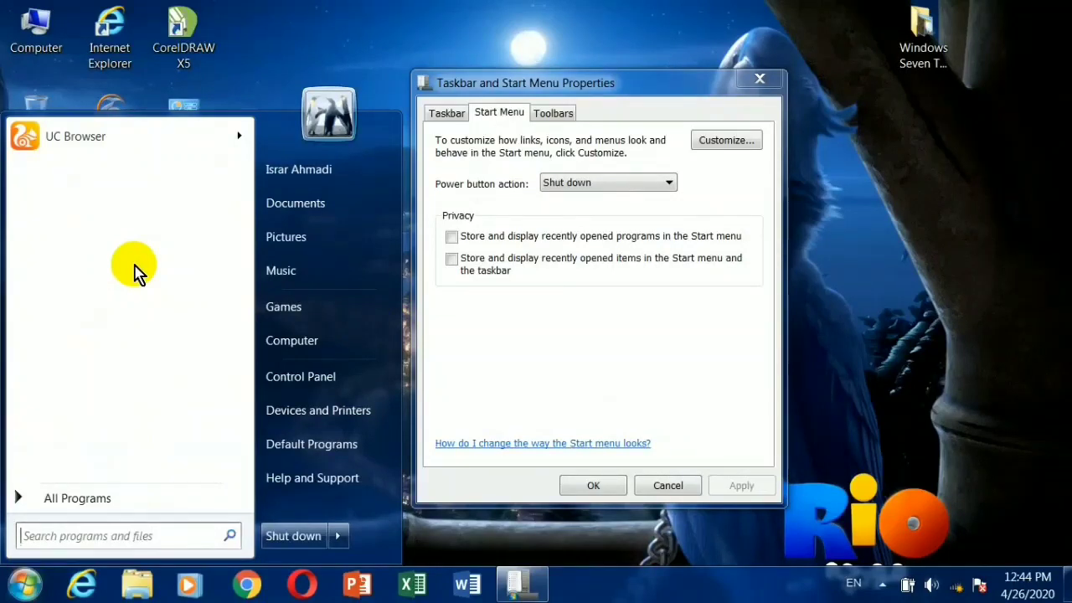
pyautogui.click(568, 359)
# Launch Word from the taskbar, return to the properties, and check the Start menu for recent programs.
pyautogui.click(467, 585)
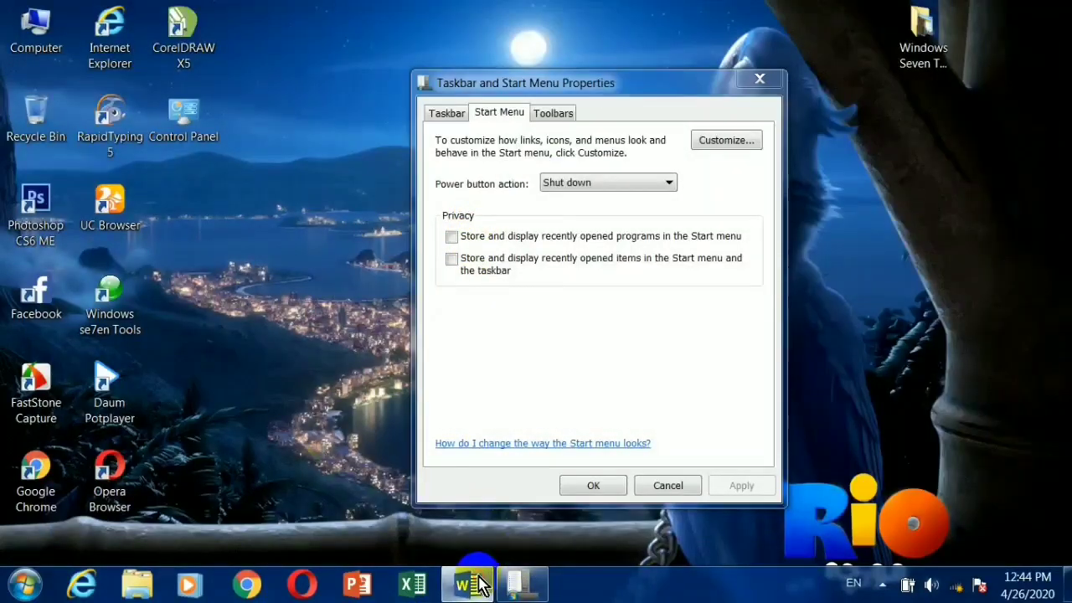
pyautogui.click(474, 582)
pyautogui.click(443, 255)
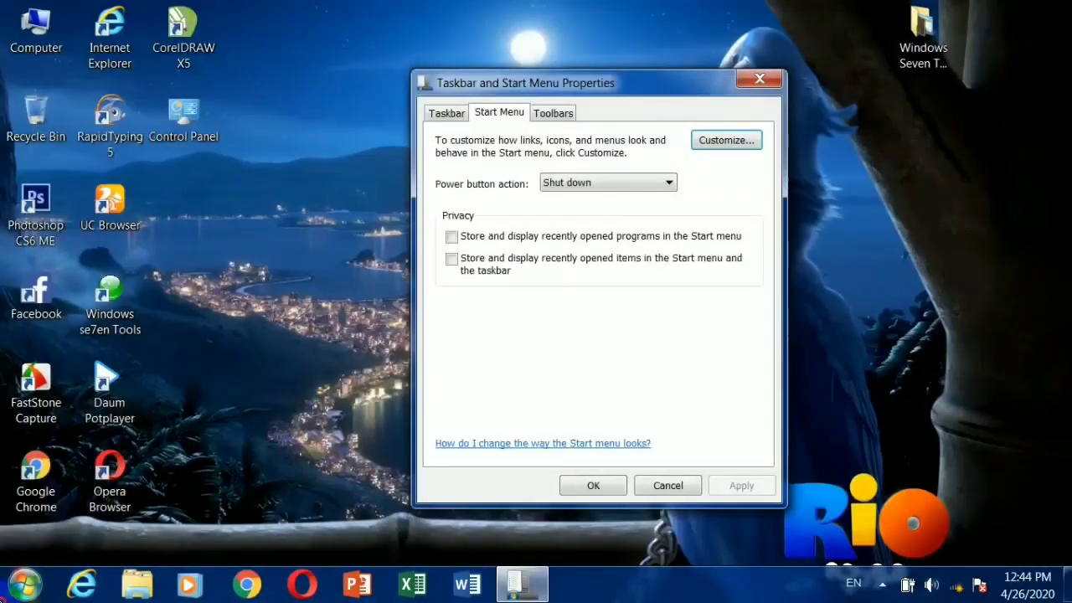
pyautogui.click(16, 573)
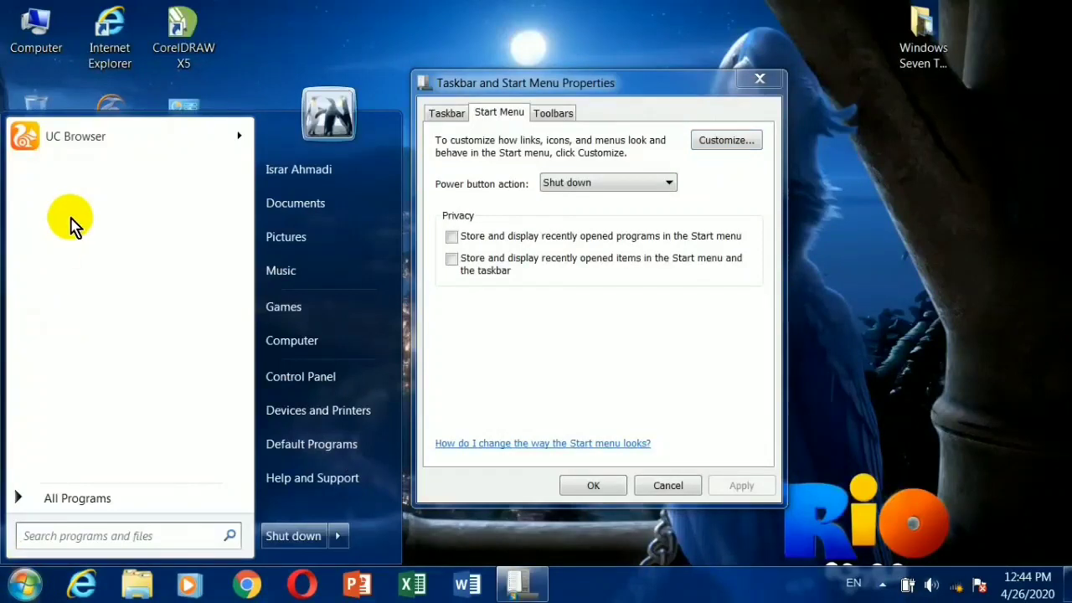
# Turn storing and displaying recently opened programs and items back on, apply the change, and close the properties.
pyautogui.click(535, 340)
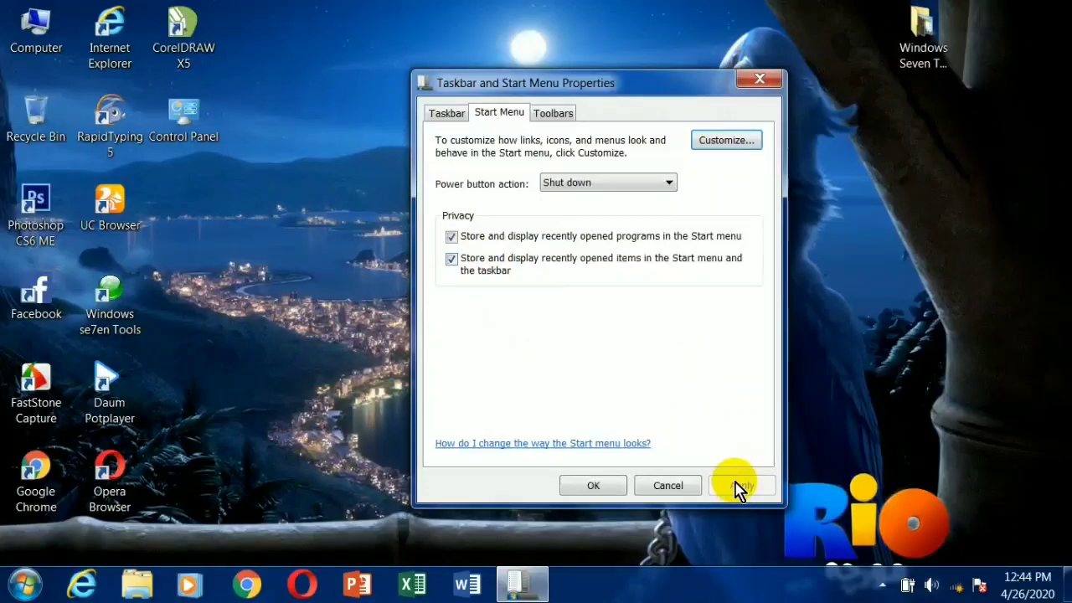
pyautogui.click(593, 485)
# Open Excel, create a blank workbook, and close both the workbook and Excel.
pyautogui.click(413, 583)
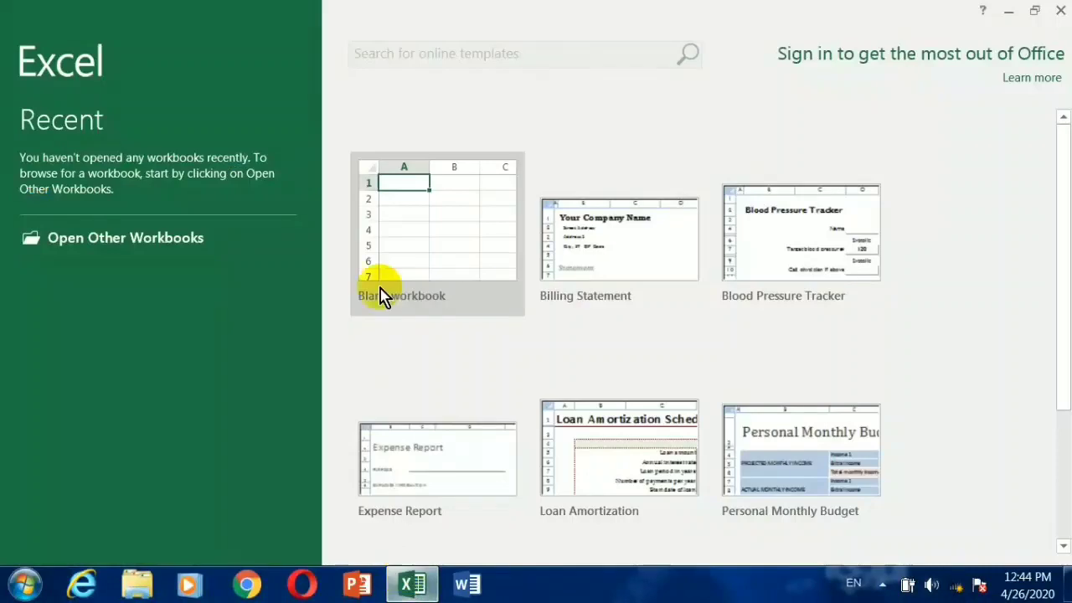
pyautogui.click(381, 285)
pyautogui.click(500, 251)
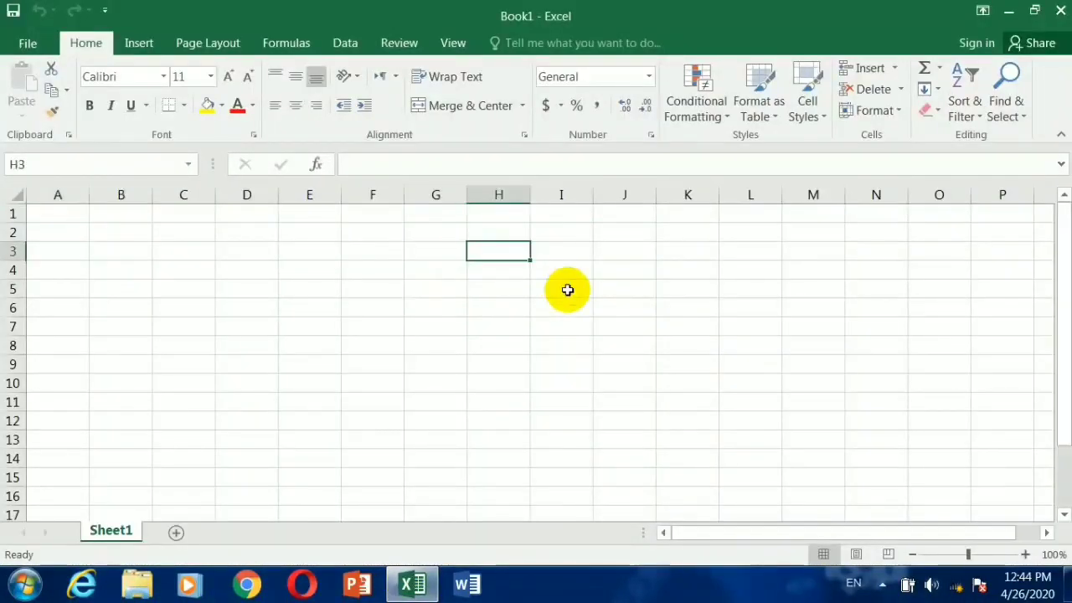
pyautogui.hotkey('ctrl', 'w')
pyautogui.click(1060, 10)
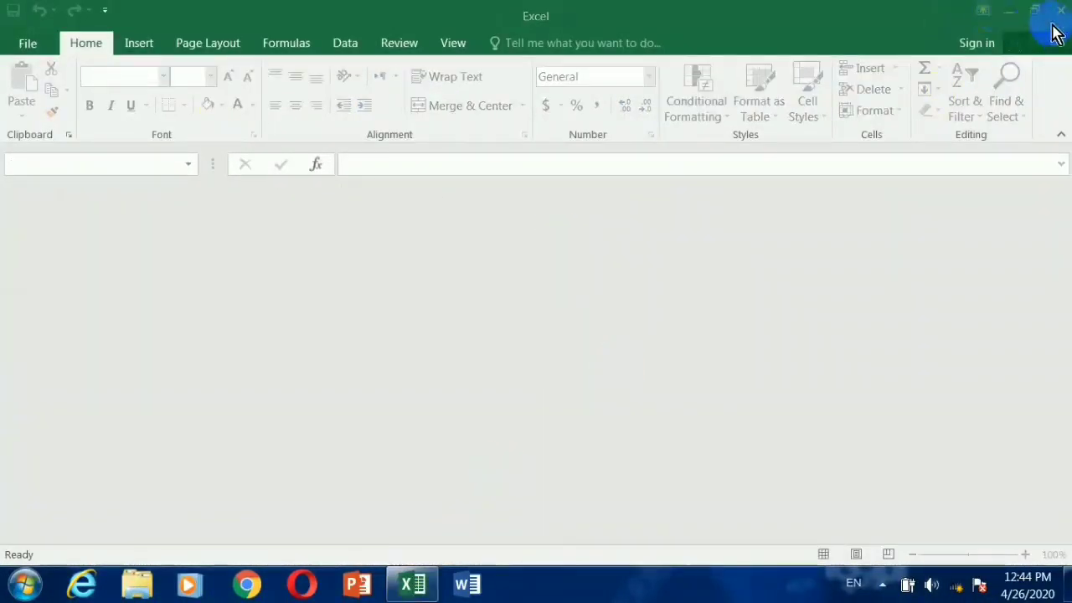
# Open PowerPoint and Windows Media Player, and close both programs.
pyautogui.click(352, 585)
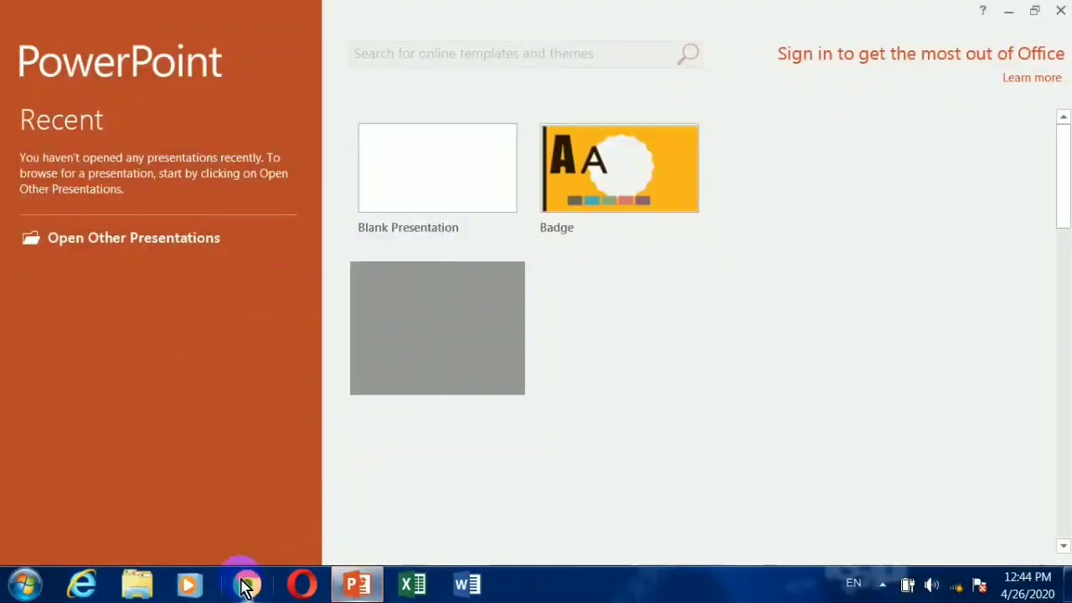
pyautogui.click(188, 585)
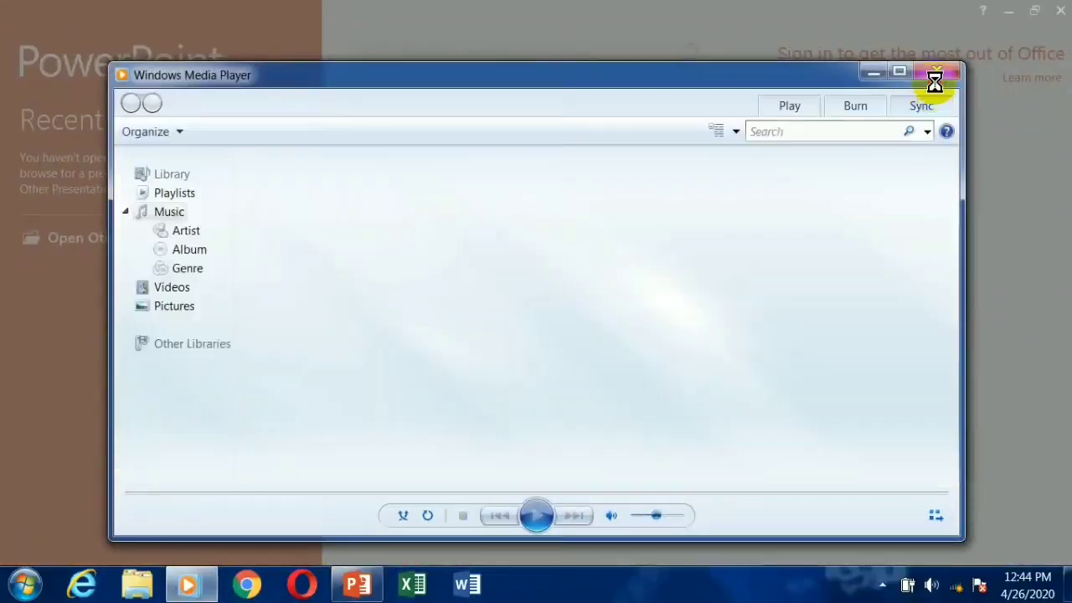
pyautogui.click(933, 74)
pyautogui.click(873, 131)
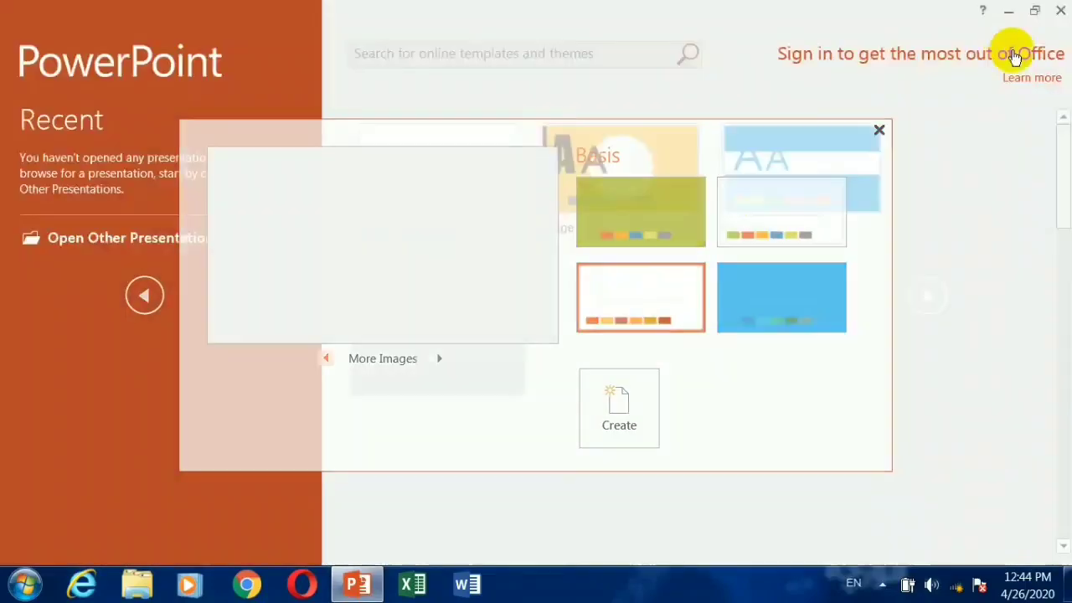
pyautogui.click(1057, 8)
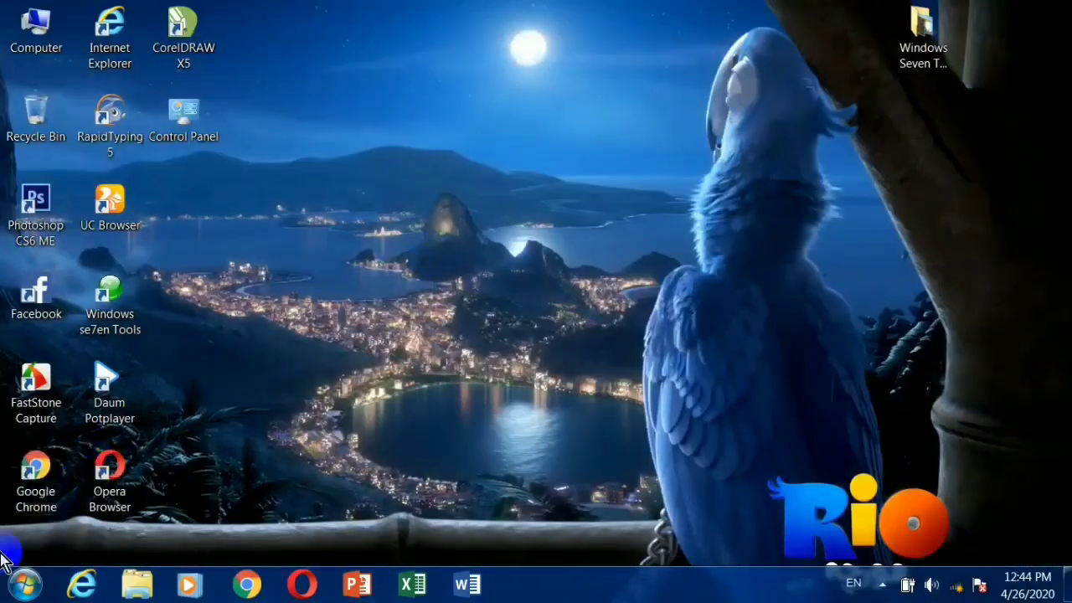
# Check the Start menu for the recently opened programs.
pyautogui.click(21, 585)
pyautogui.rightClick(390, 48)
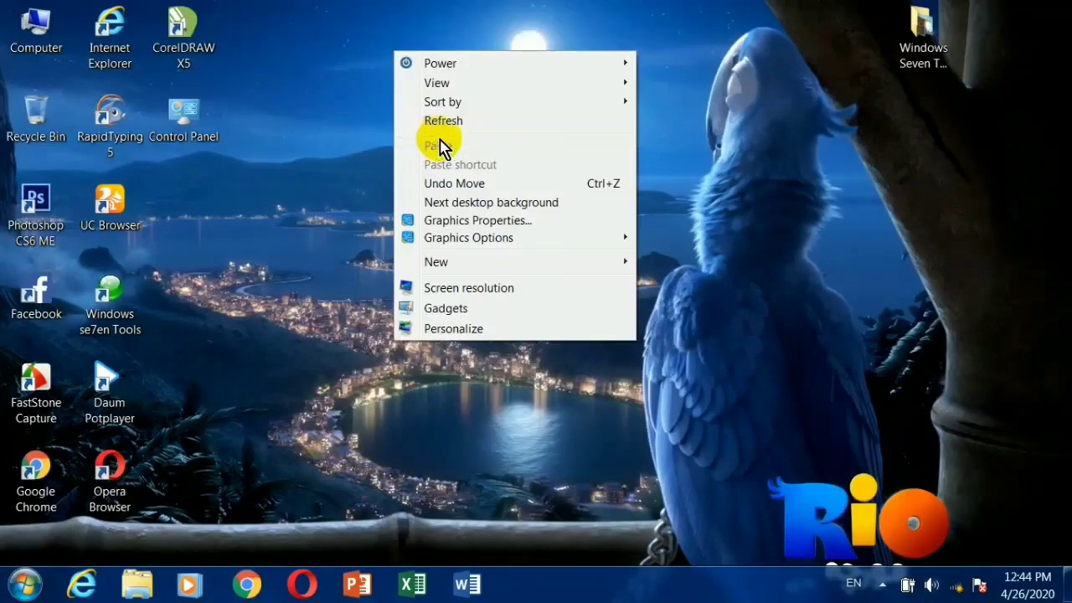
pyautogui.click(443, 148)
pyautogui.press('super')
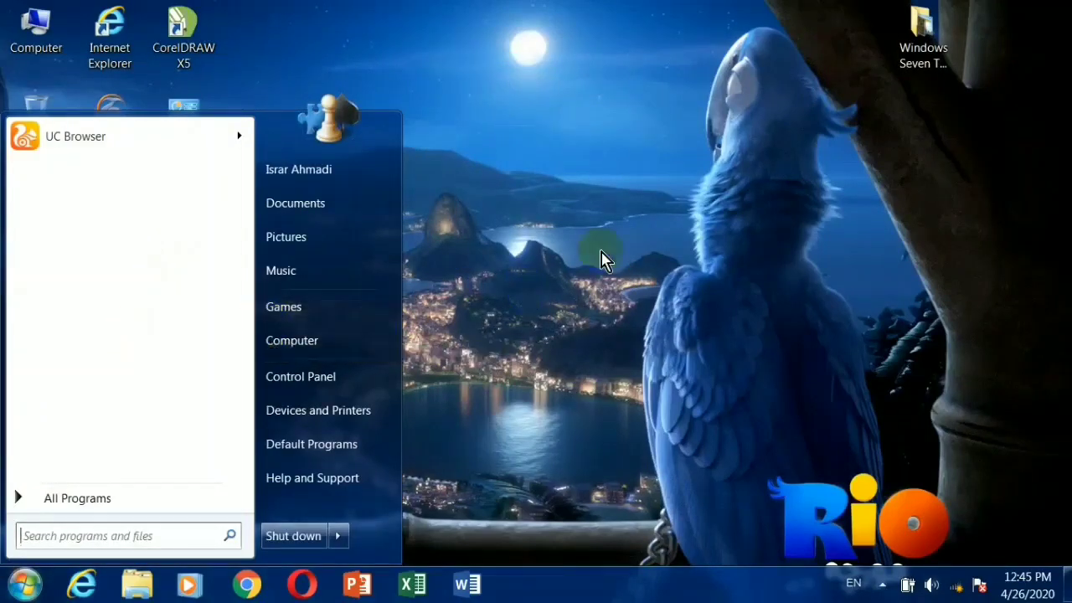
# Open the Taskbar and Start Menu Properties, close the Personalization window, and move the dialog over the open desktop.
pyautogui.rightClick(515, 74)
pyautogui.click(577, 353)
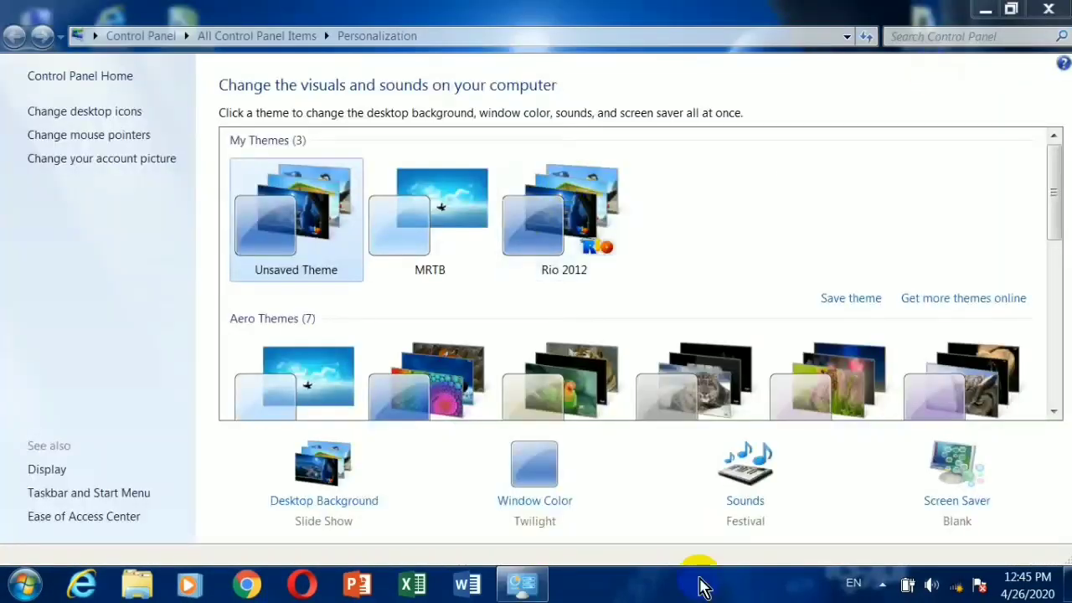
pyautogui.rightClick(702, 589)
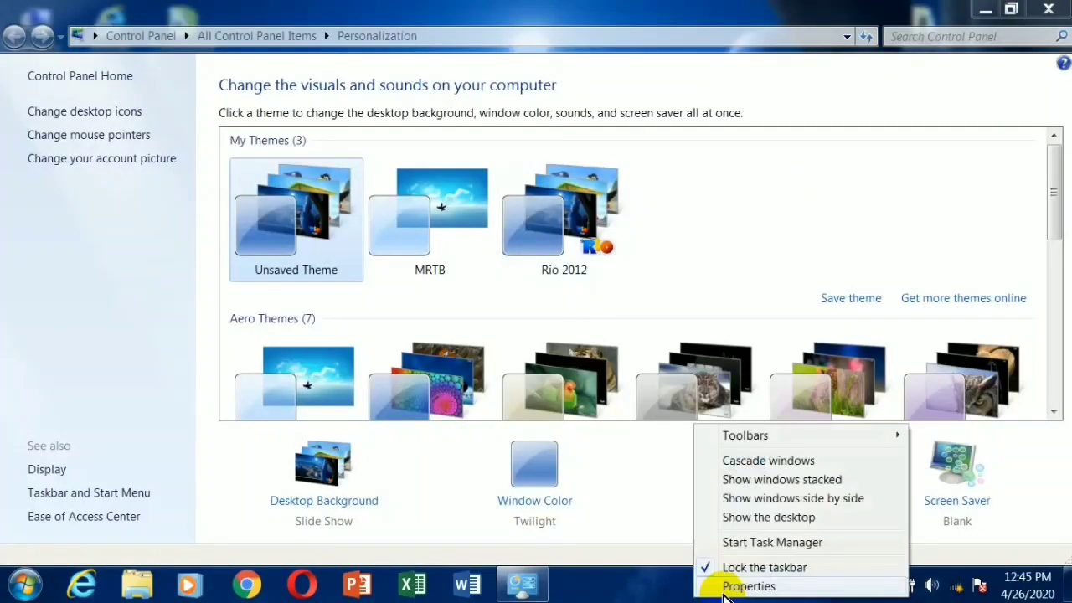
pyautogui.click(717, 584)
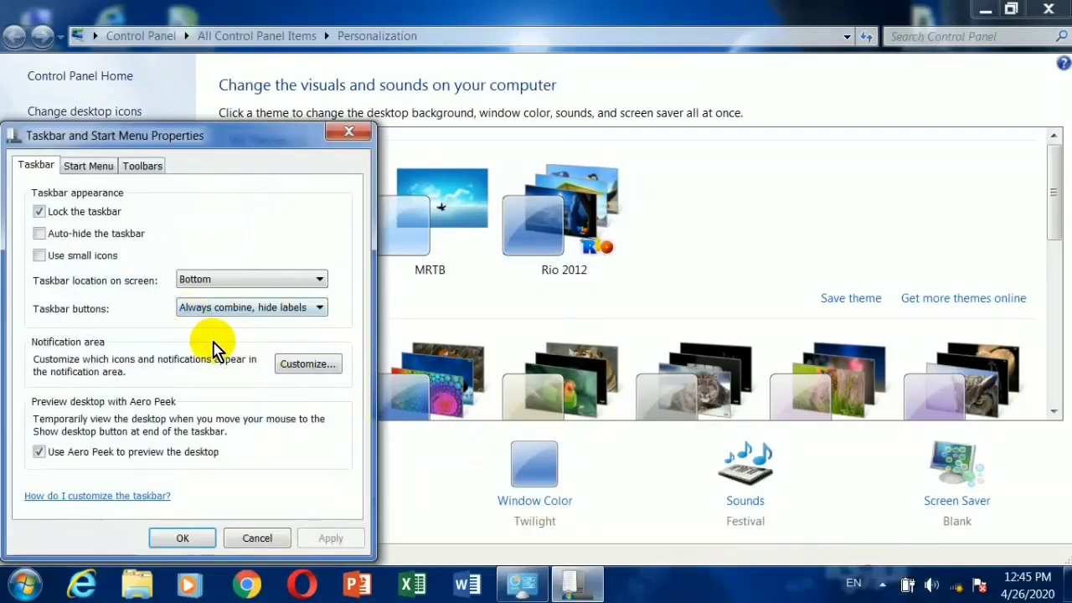
pyautogui.click(1048, 9)
pyautogui.moveTo(167, 135); pyautogui.dragTo(656, 78)
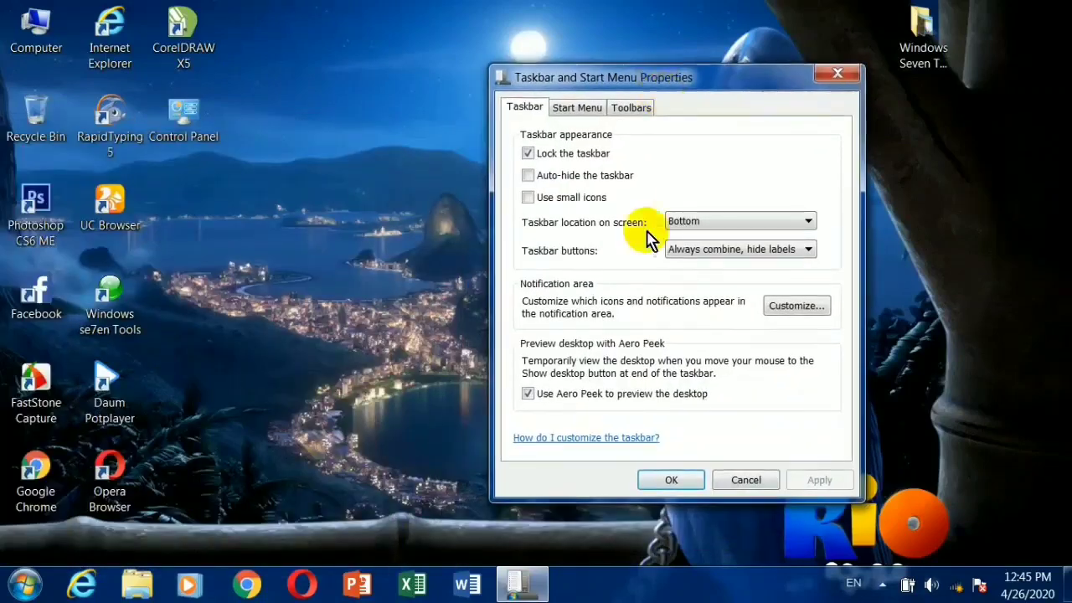
# Review the Start Menu privacy options and compare them with the recent programs list in the Start menu.
pyautogui.click(577, 107)
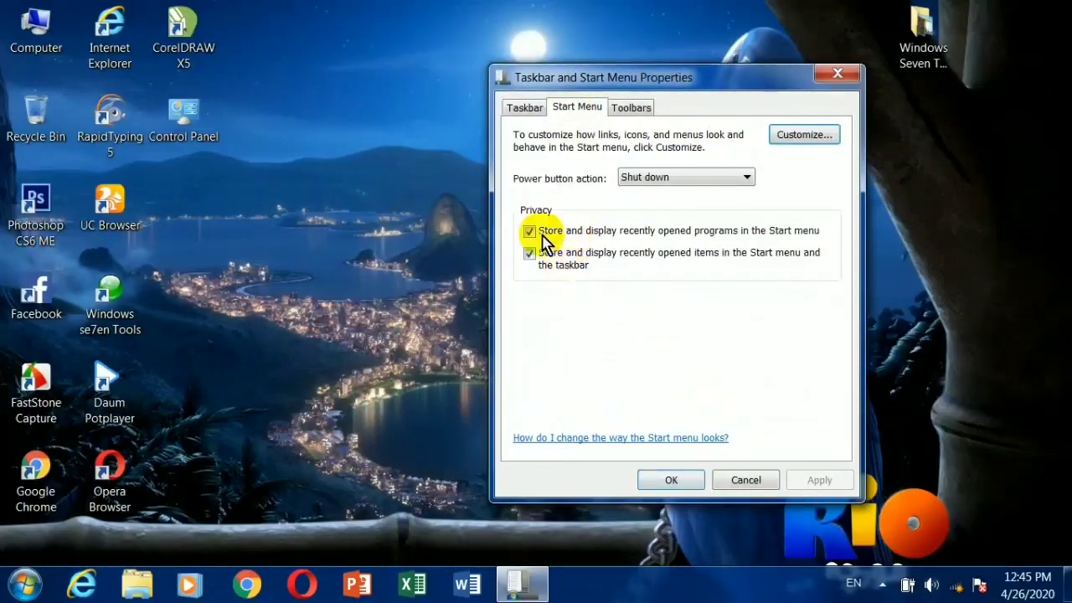
pyautogui.click(23, 583)
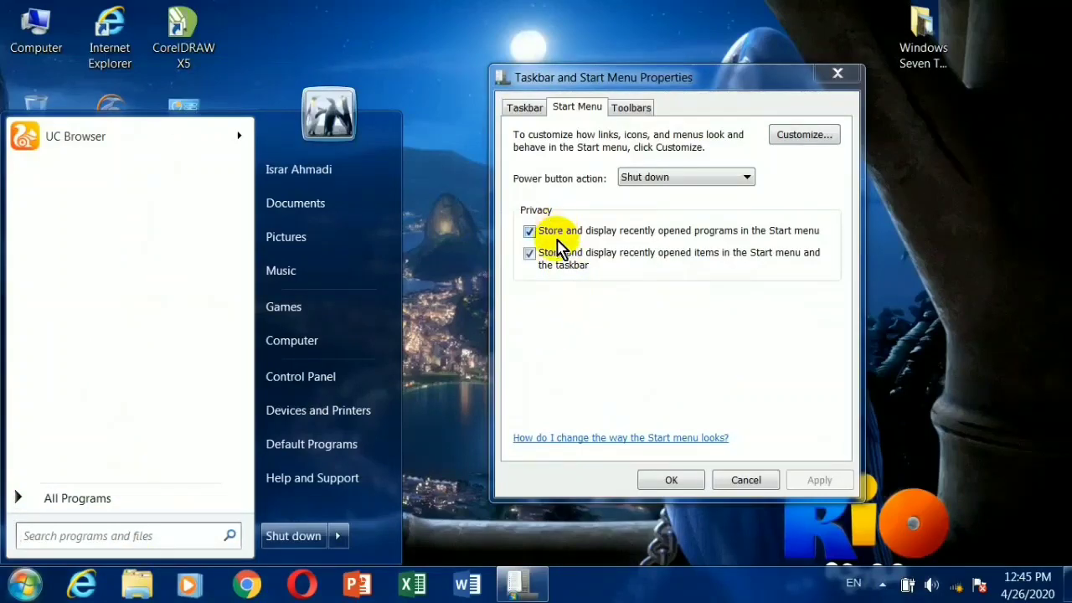
pyautogui.click(548, 338)
# Create a blank Word document, fill it with sample text using =rand(), and close the extra blank document.
pyautogui.click(468, 584)
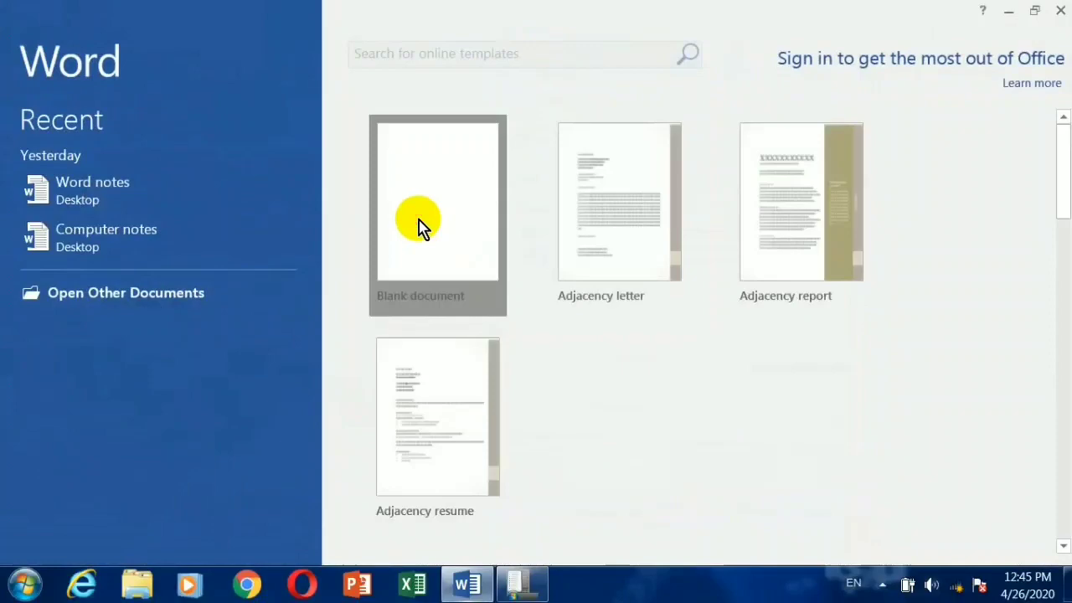
pyautogui.click(411, 289)
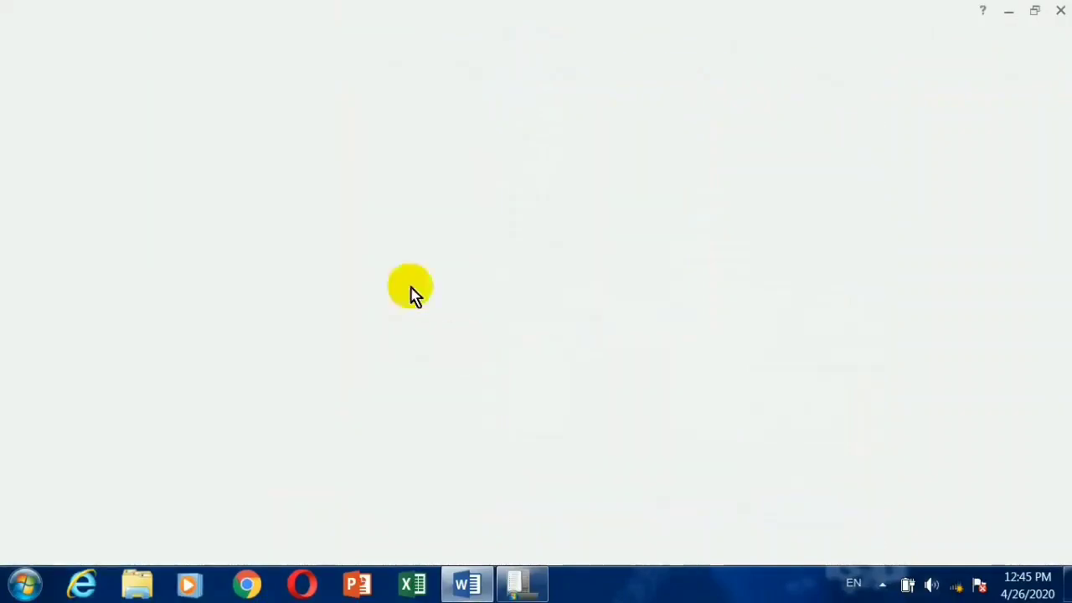
pyautogui.write('=rand(')
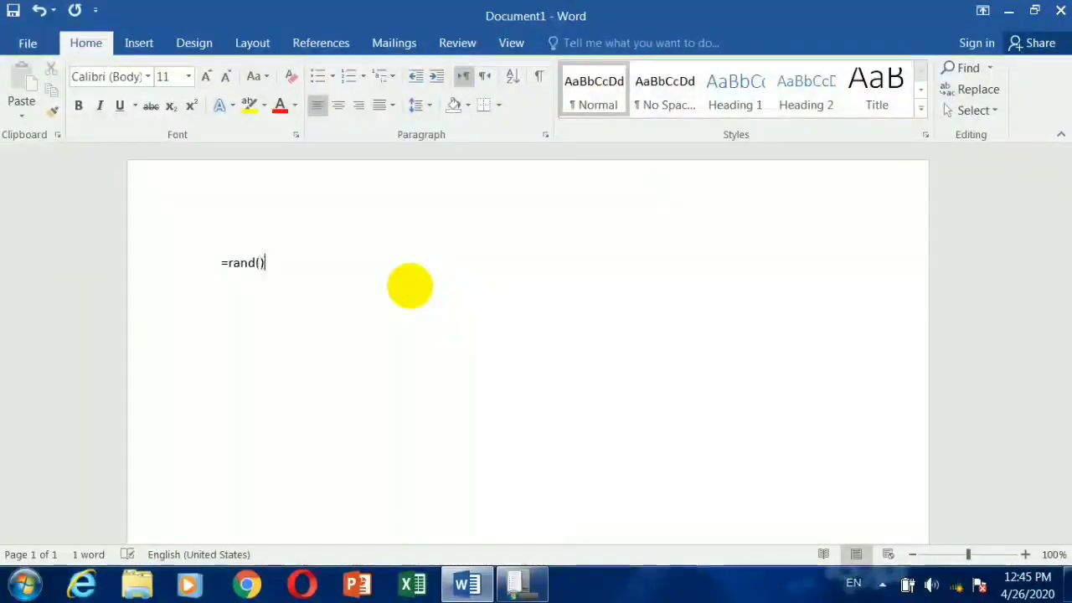
pyautogui.press('Return')
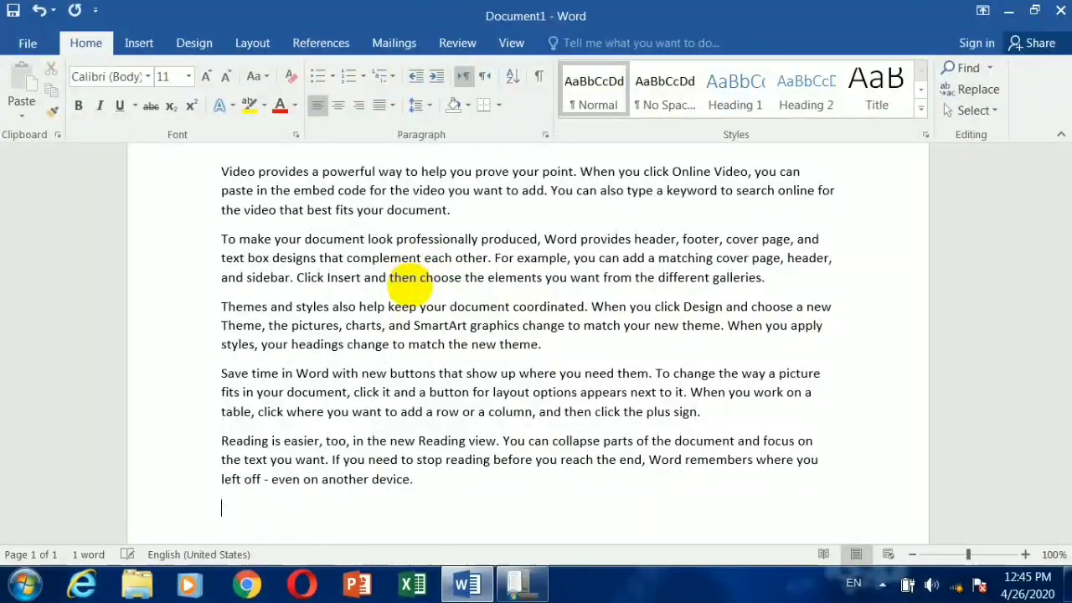
pyautogui.hotkey('ctrl', 'y')
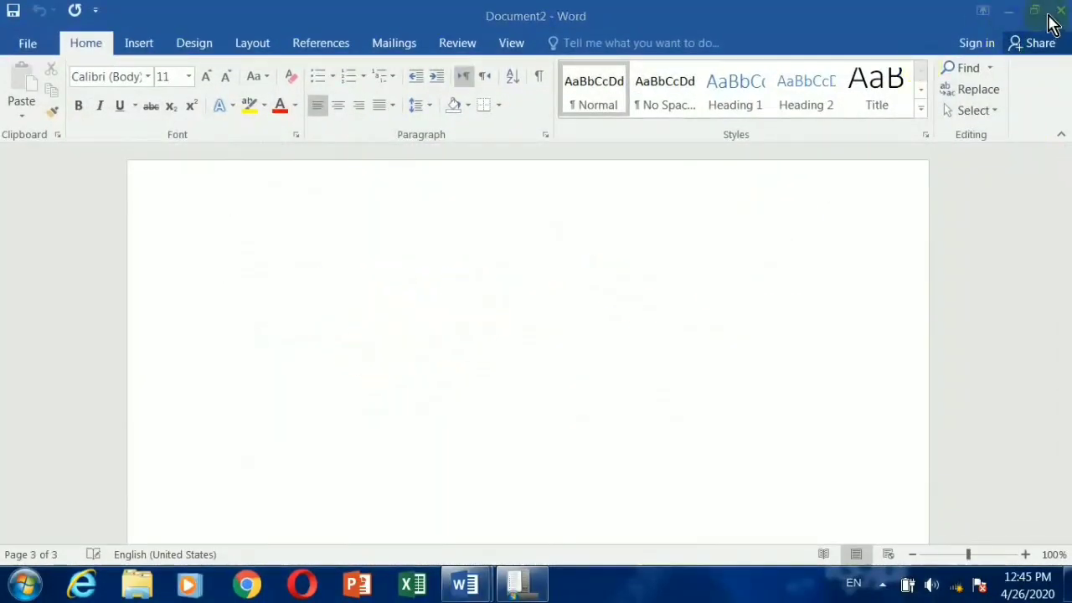
pyautogui.click(1051, 15)
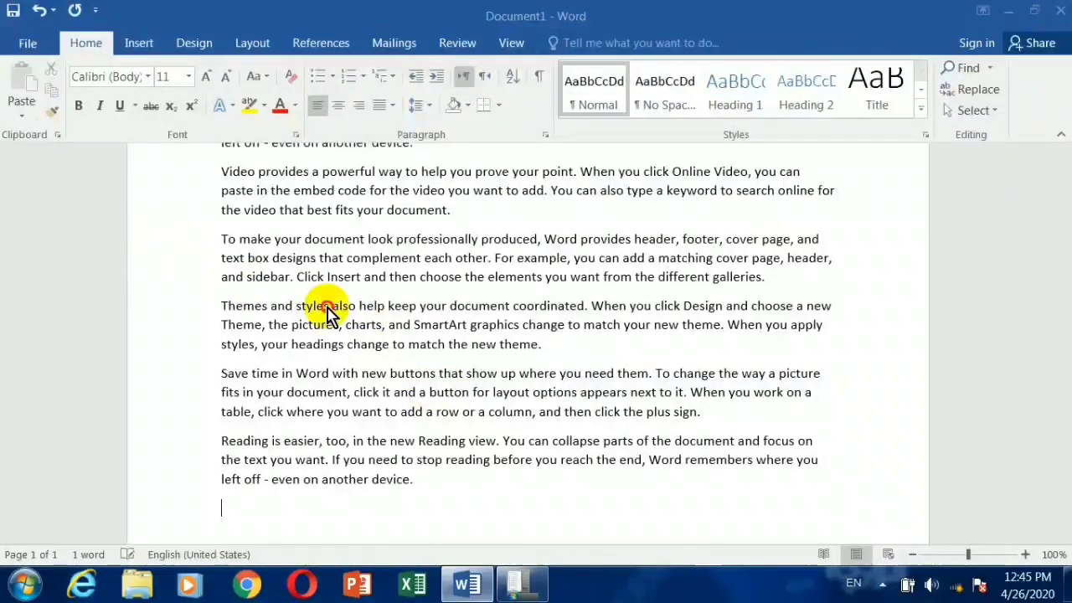
# Save the sample text document in My Documents, close Word, and check the Start menu for recent programs.
pyautogui.hotkey('ctrl', 's')
pyautogui.click(245, 289)
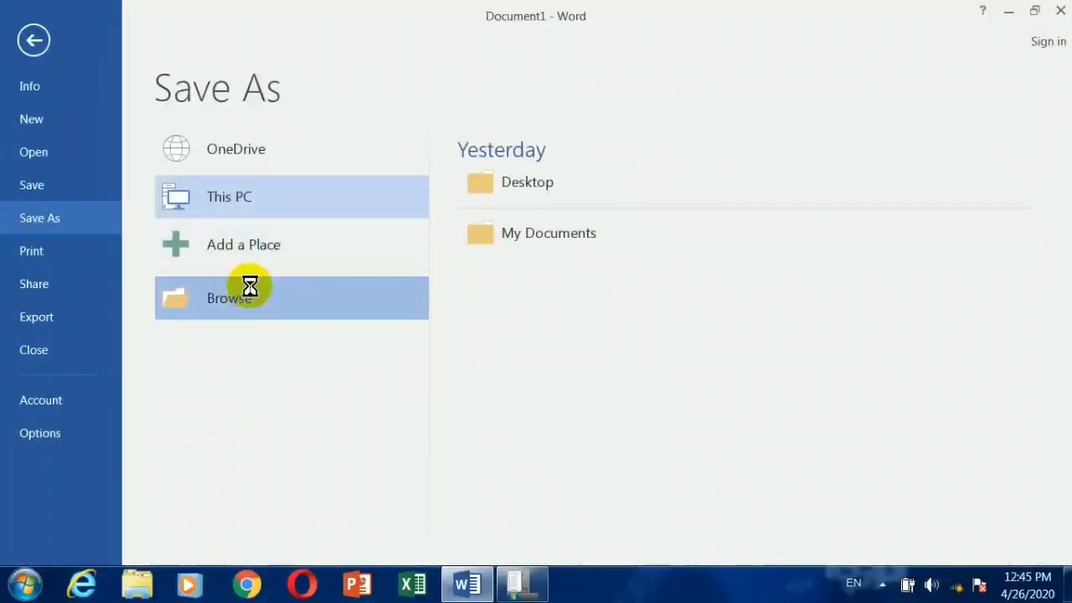
pyautogui.press('Escape')
pyautogui.press('Escape')
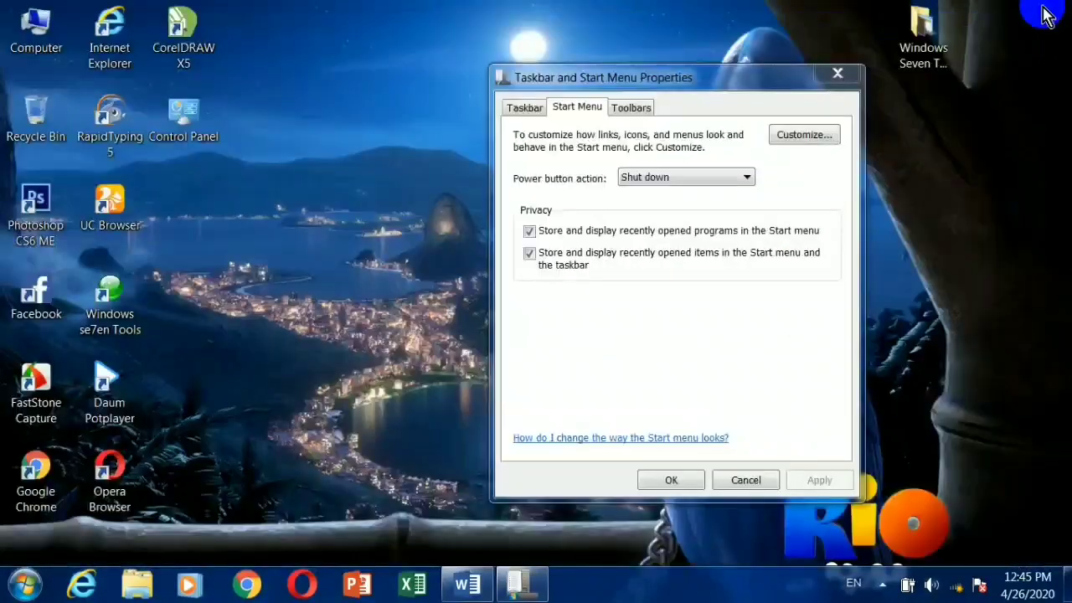
pyautogui.click(25, 584)
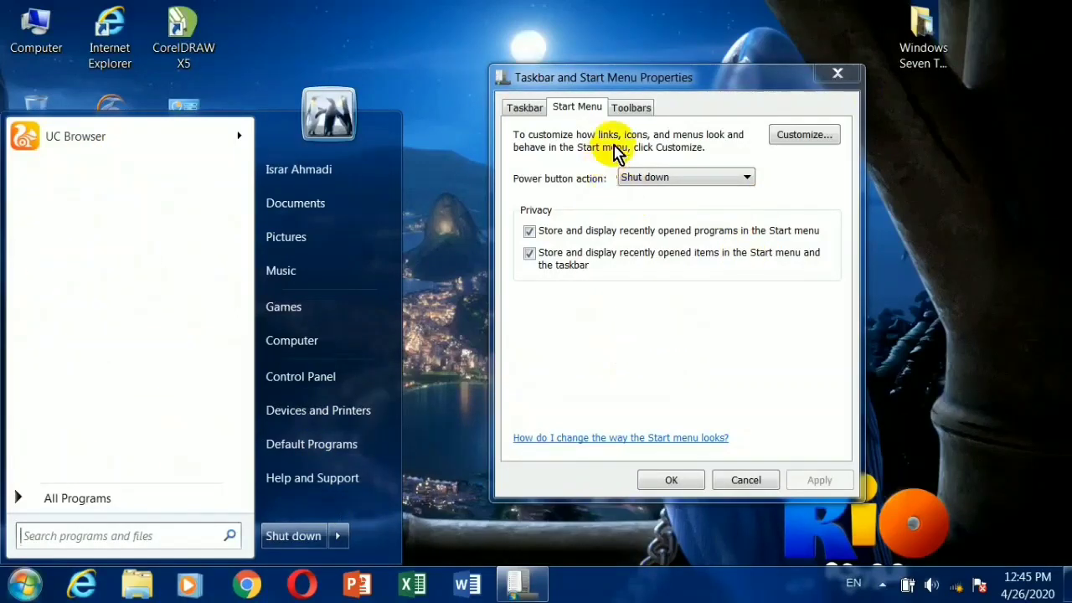
# Move the properties dialog over the open desktop and add the Address toolbar to the taskbar.
pyautogui.click(630, 108)
pyautogui.moveTo(617, 85); pyautogui.dragTo(538, 43)
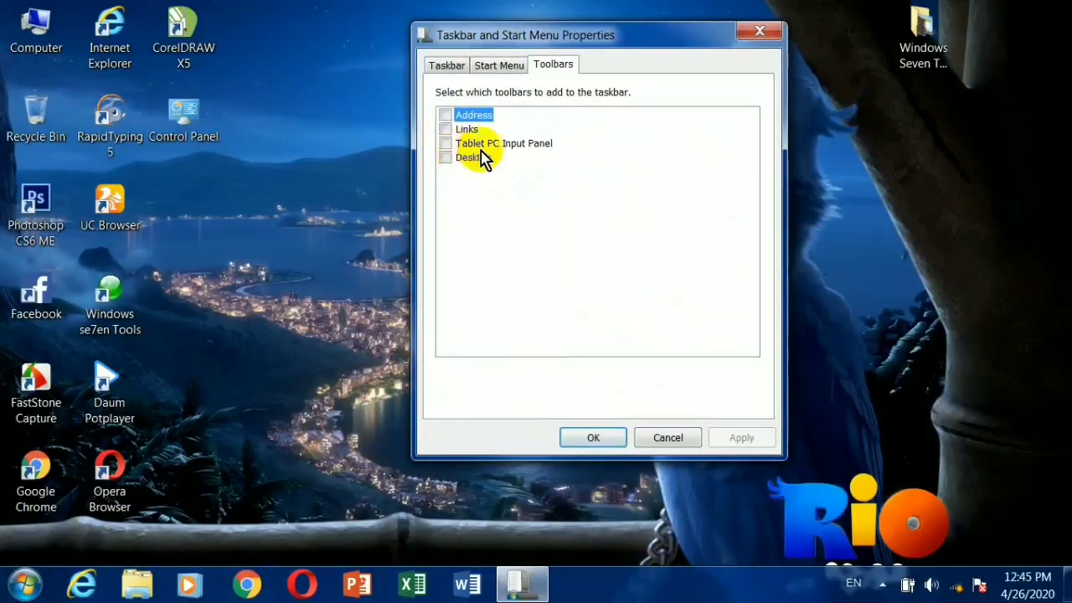
pyautogui.click(446, 116)
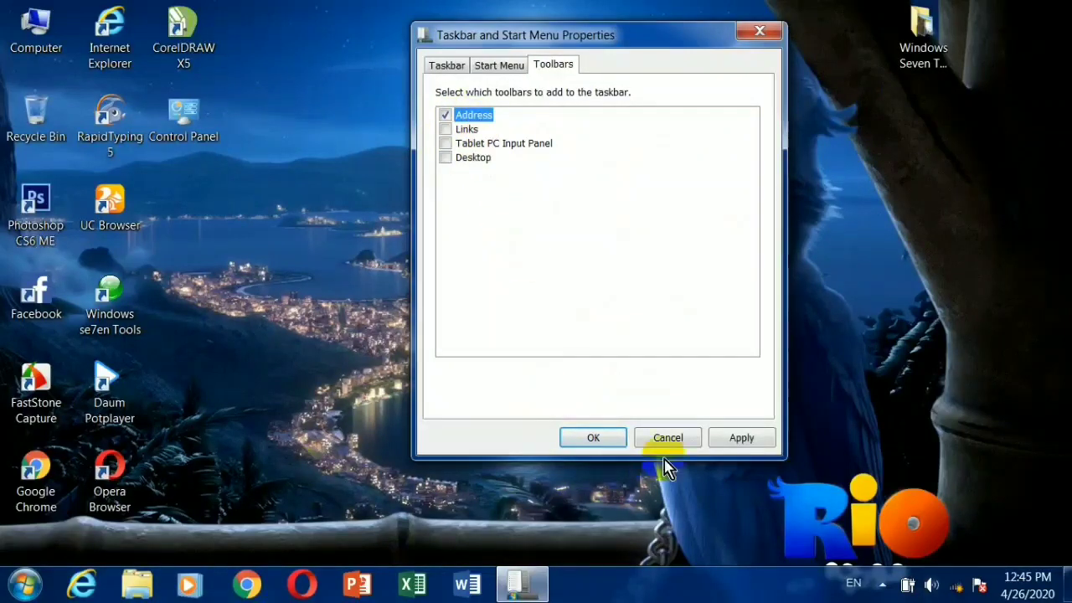
pyautogui.click(730, 438)
# Try to launch Word by entering winword in the taskbar's Address toolbar, and close the browser.
pyautogui.click(705, 586)
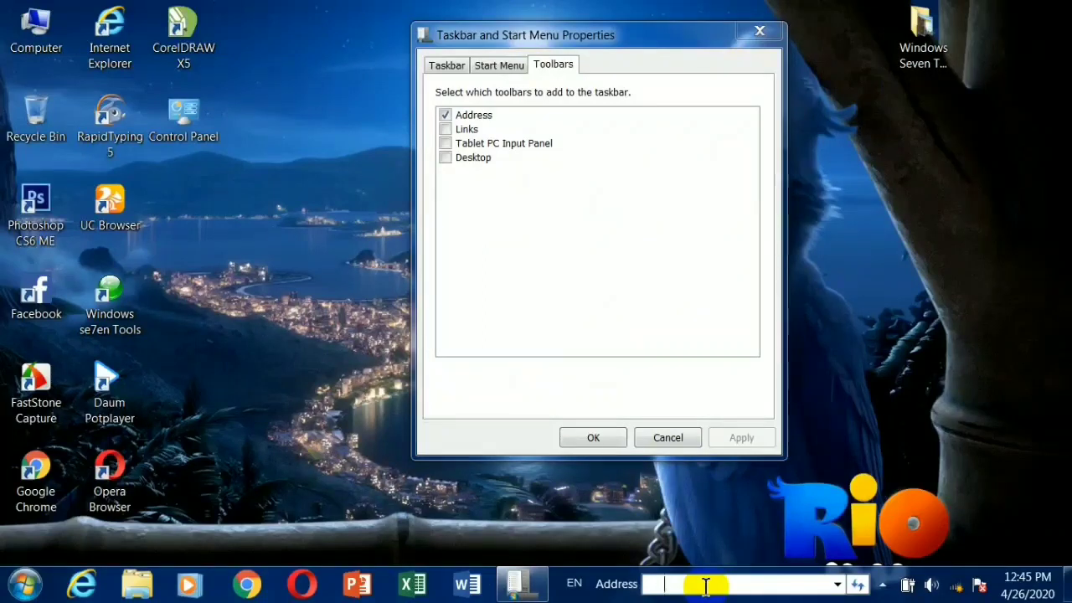
pyautogui.write('wino')
pyautogui.press('Return')
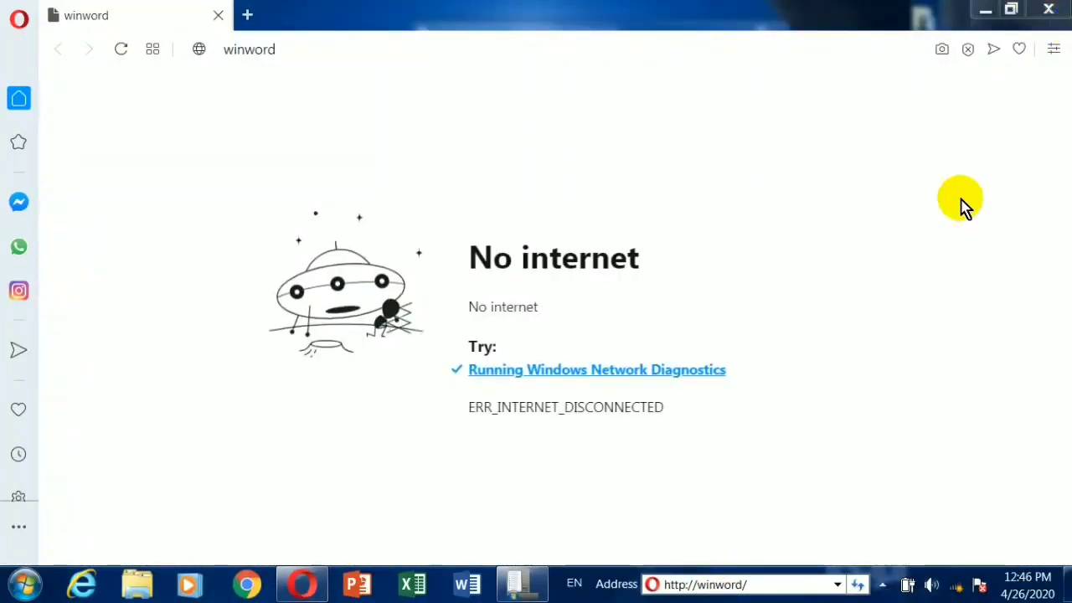
pyautogui.click(1049, 9)
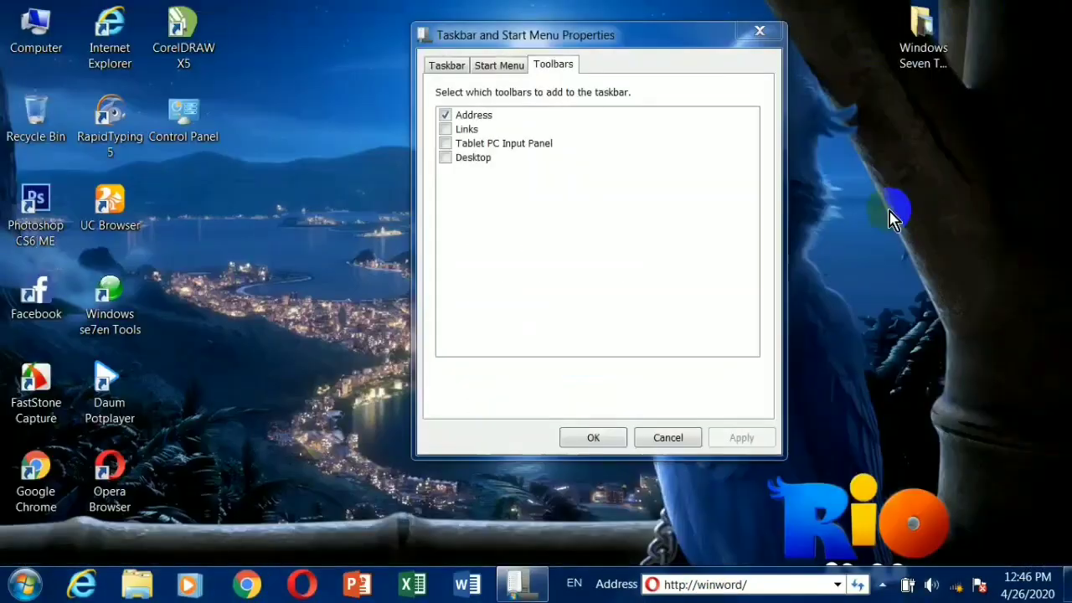
# Run winword again from the Address toolbar to launch Word, and close Word.
pyautogui.click(766, 584)
pyautogui.write('winword')
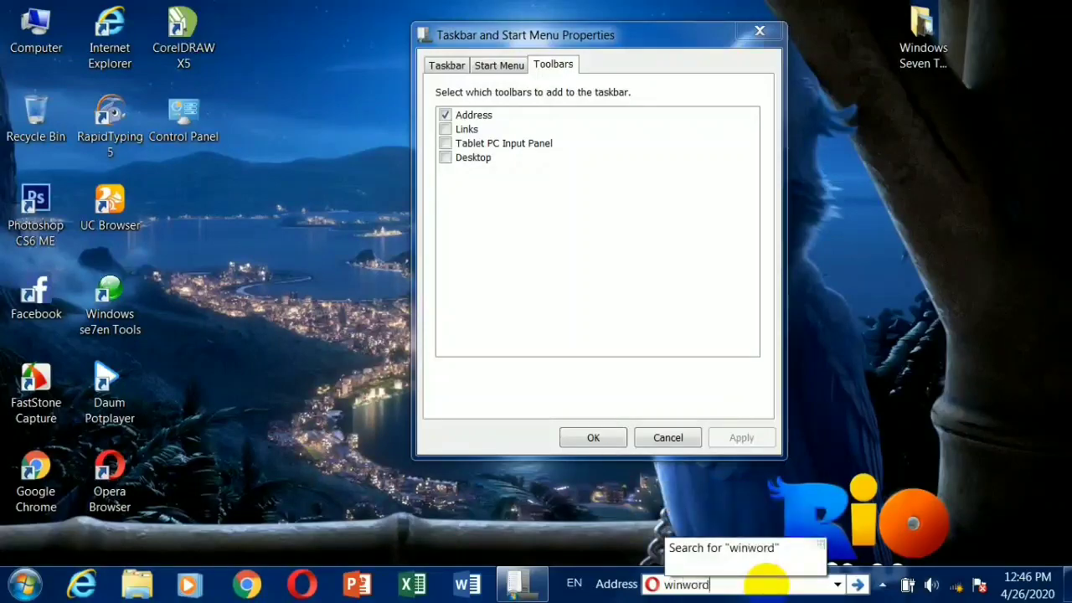
pyautogui.press('Return')
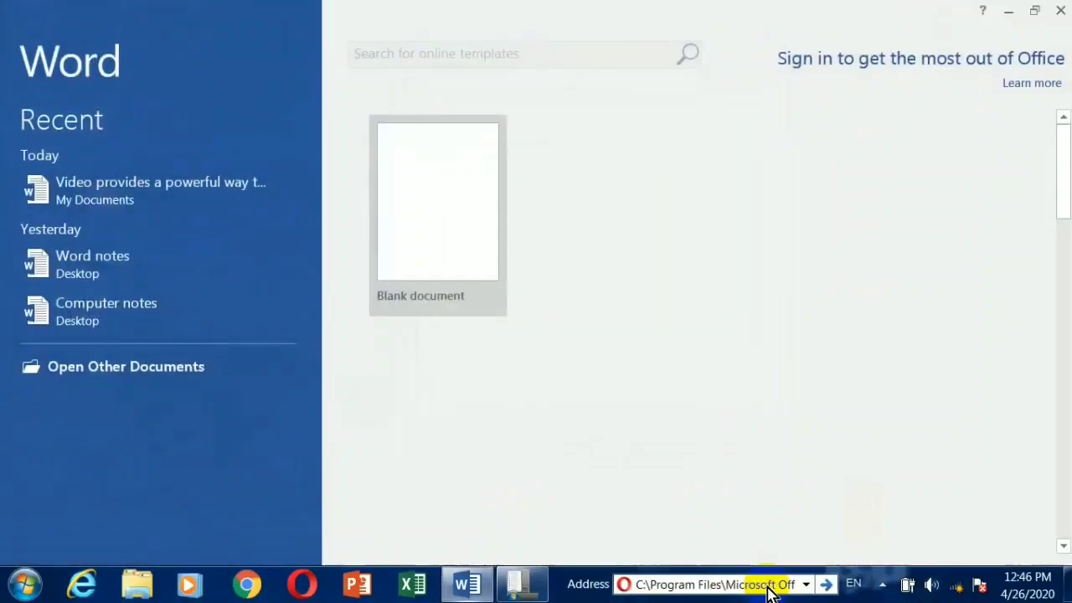
pyautogui.press('Return')
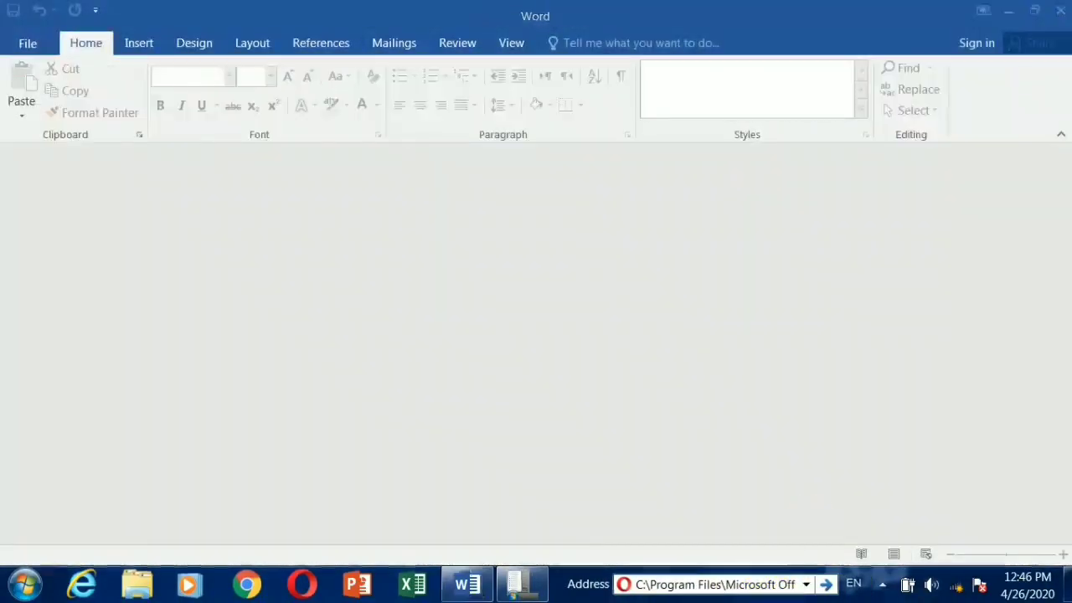
pyautogui.click(1059, 9)
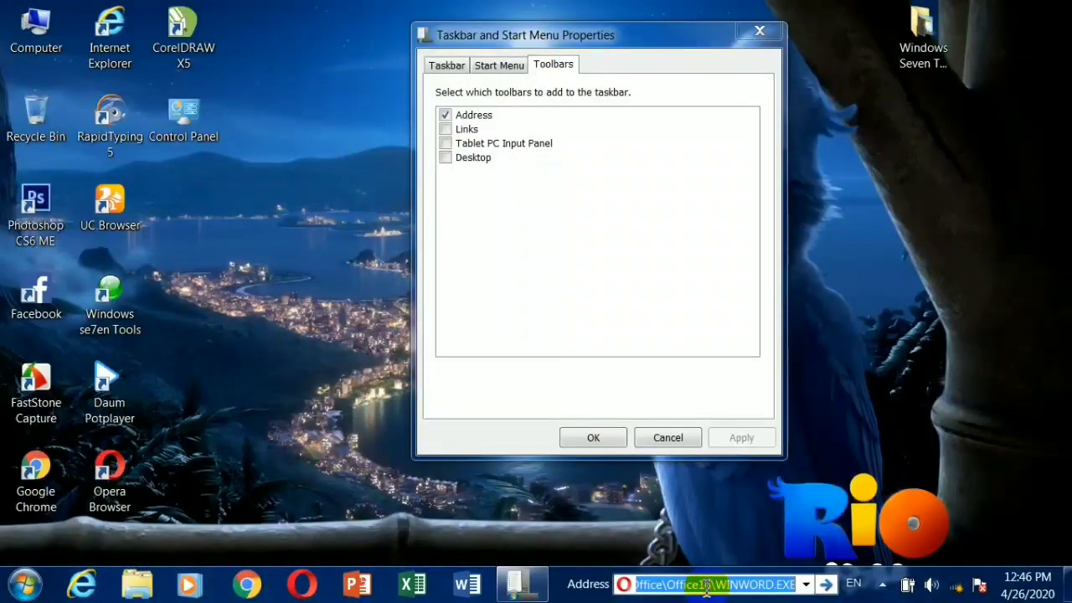
# Launch Calculator from the Address toolbar with calc, and close it.
pyautogui.write('vs;')
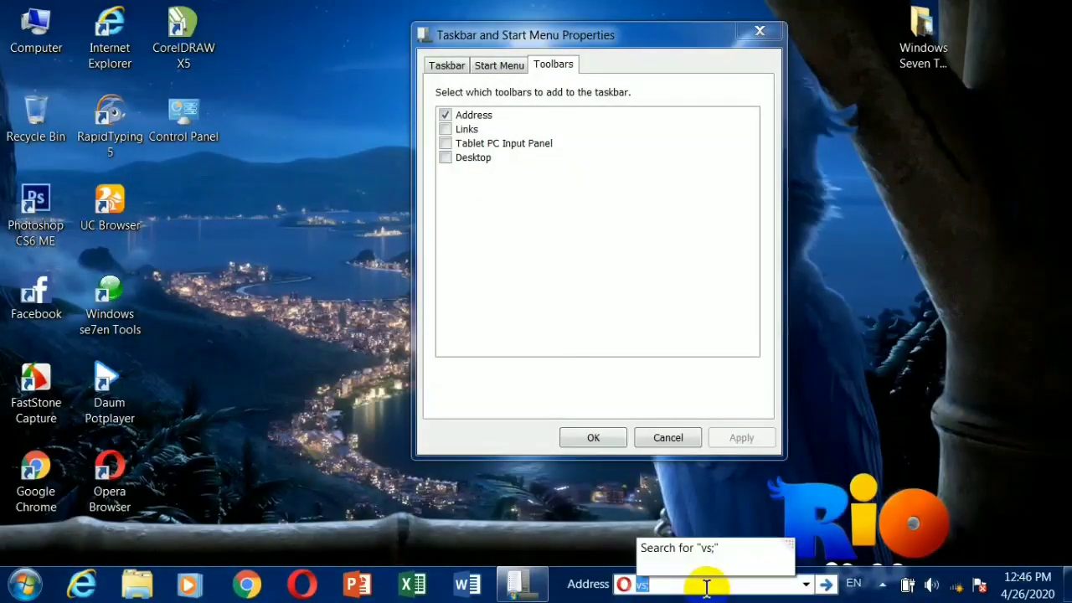
pyautogui.write('vcalc')
pyautogui.press('Return')
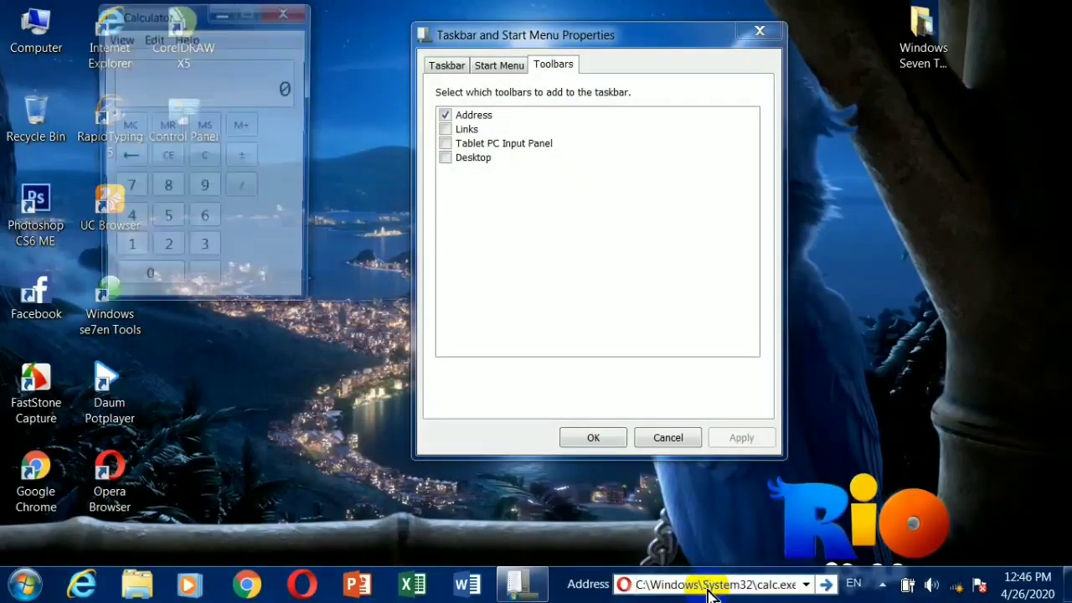
pyautogui.hotkey('alt', 'F4')
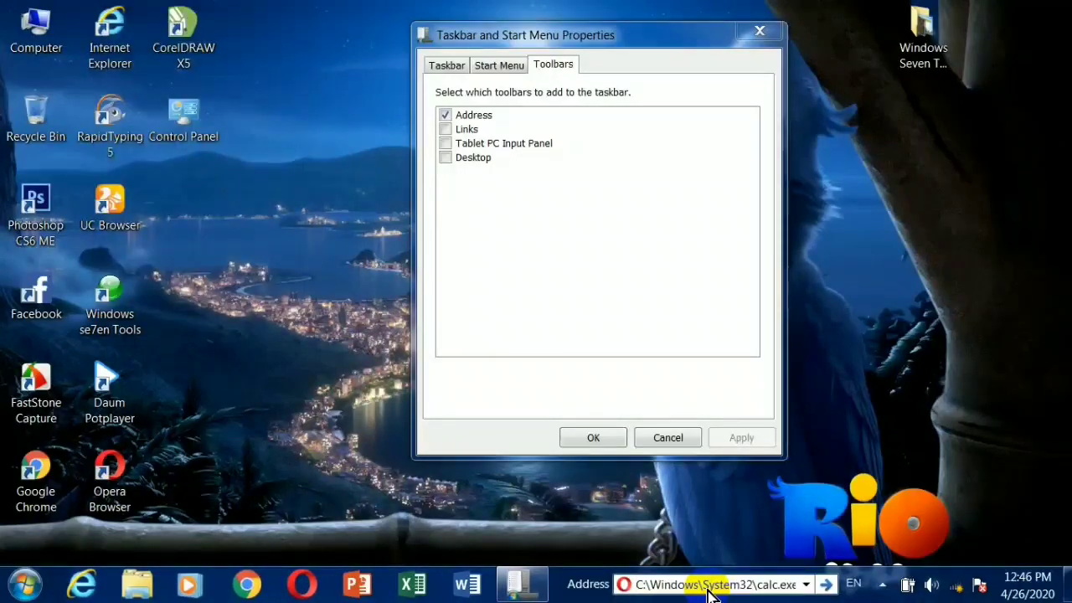
# Launch Paint from the Address toolbar with mspaint, and close it.
pyautogui.write('mspain')
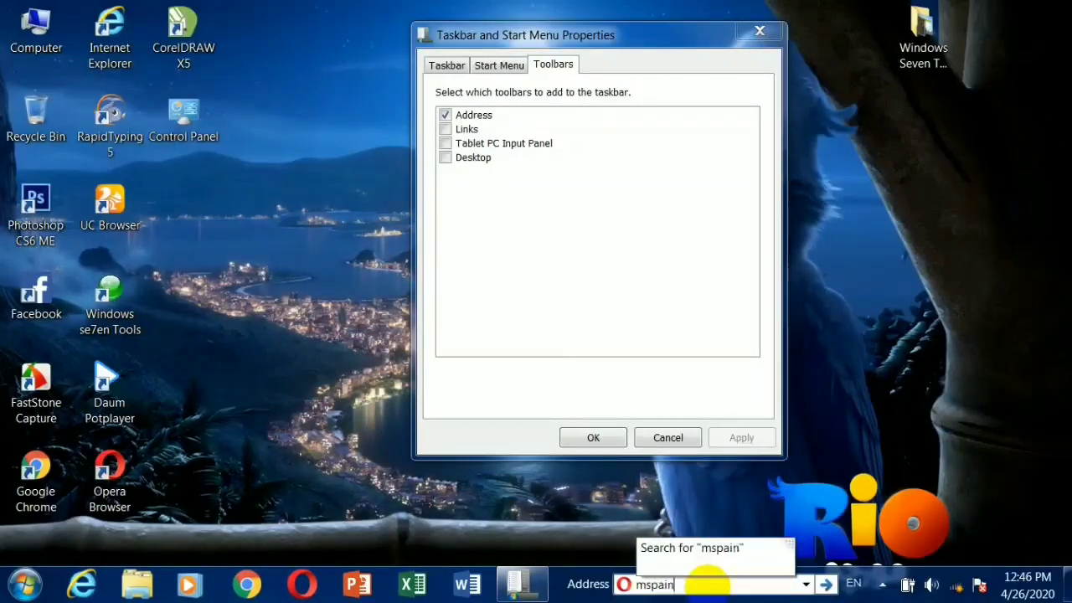
pyautogui.write('t')
pyautogui.press('Return')
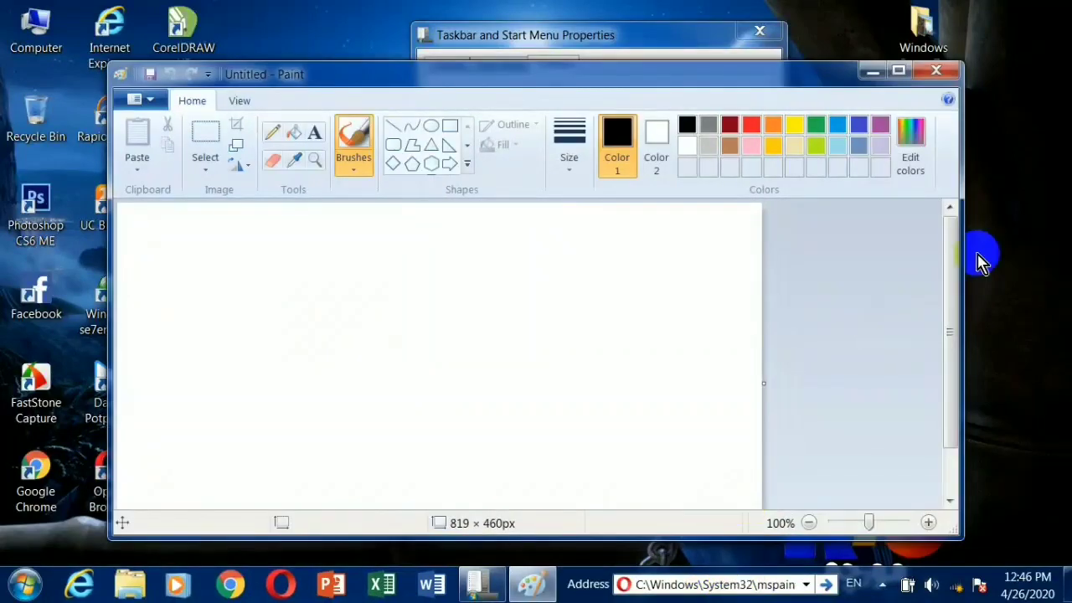
pyautogui.click(940, 73)
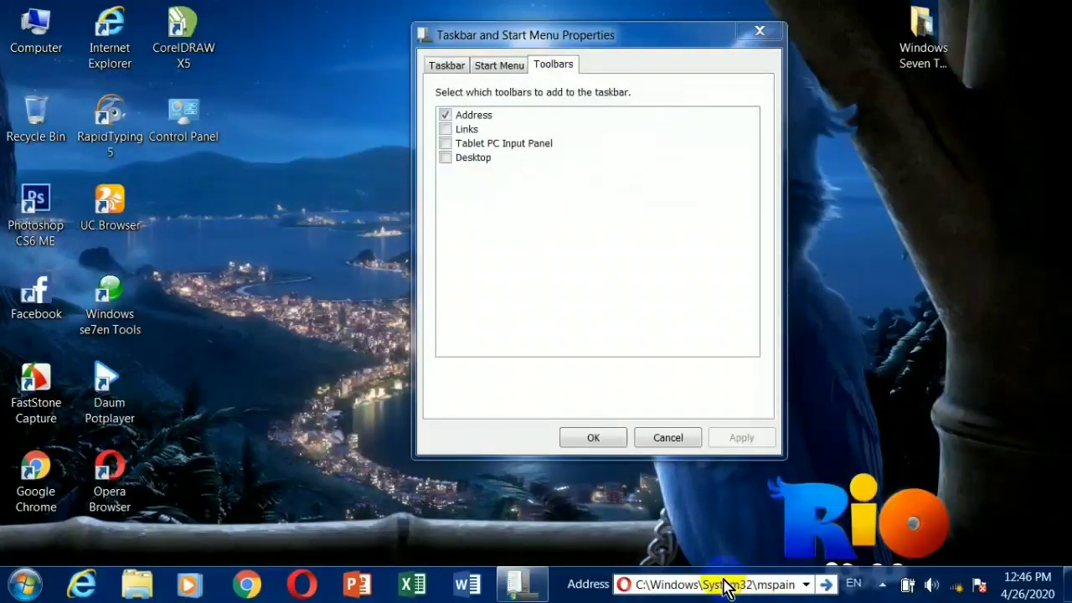
pyautogui.click(725, 584)
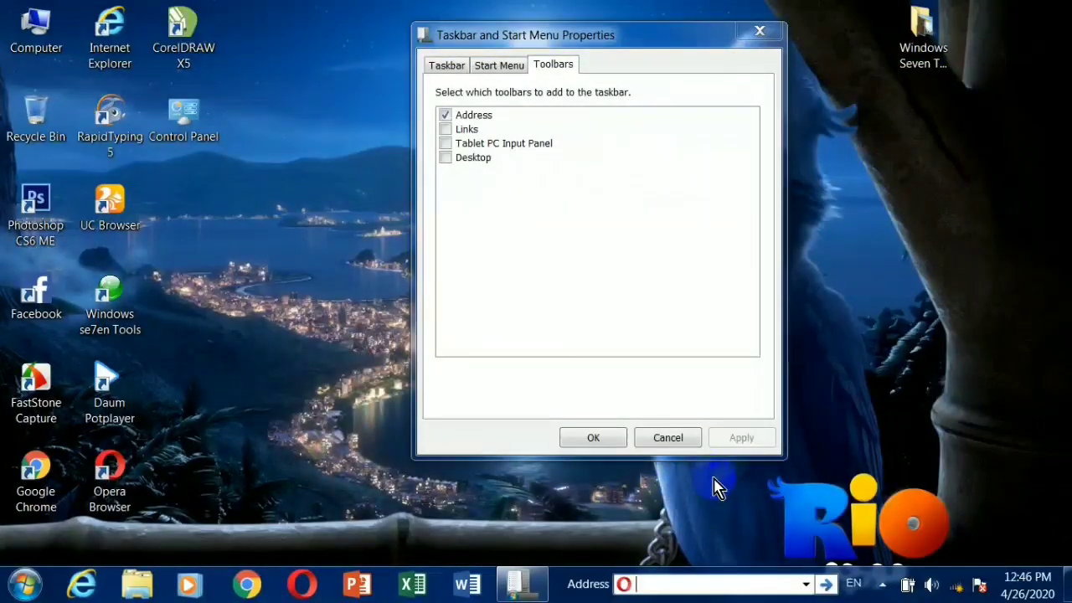
pyautogui.write('google')
pyautogui.press('Return')
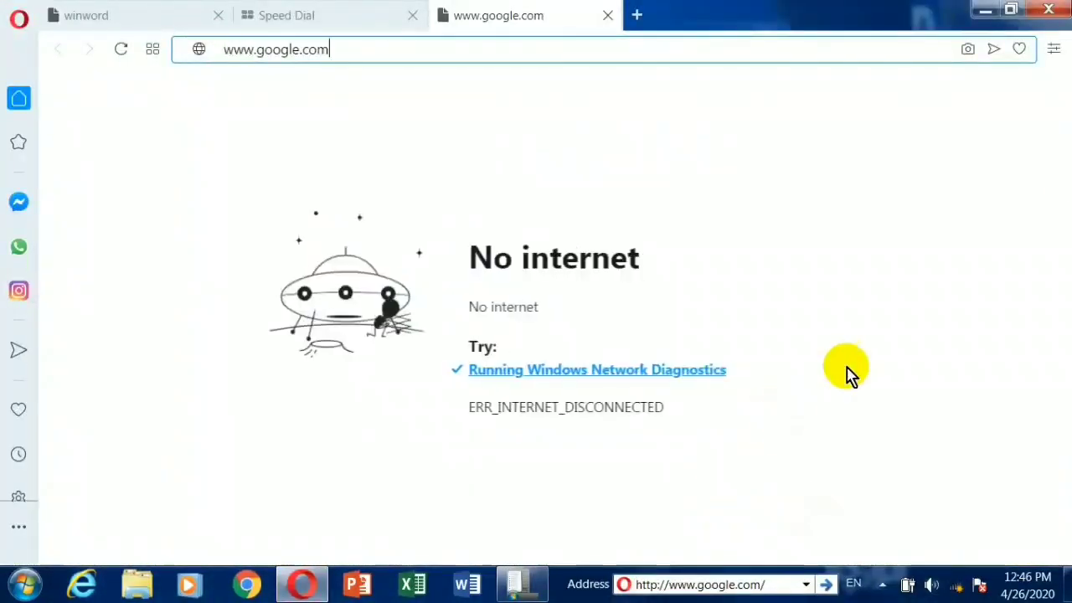
pyautogui.click(1051, 11)
pyautogui.click(666, 340)
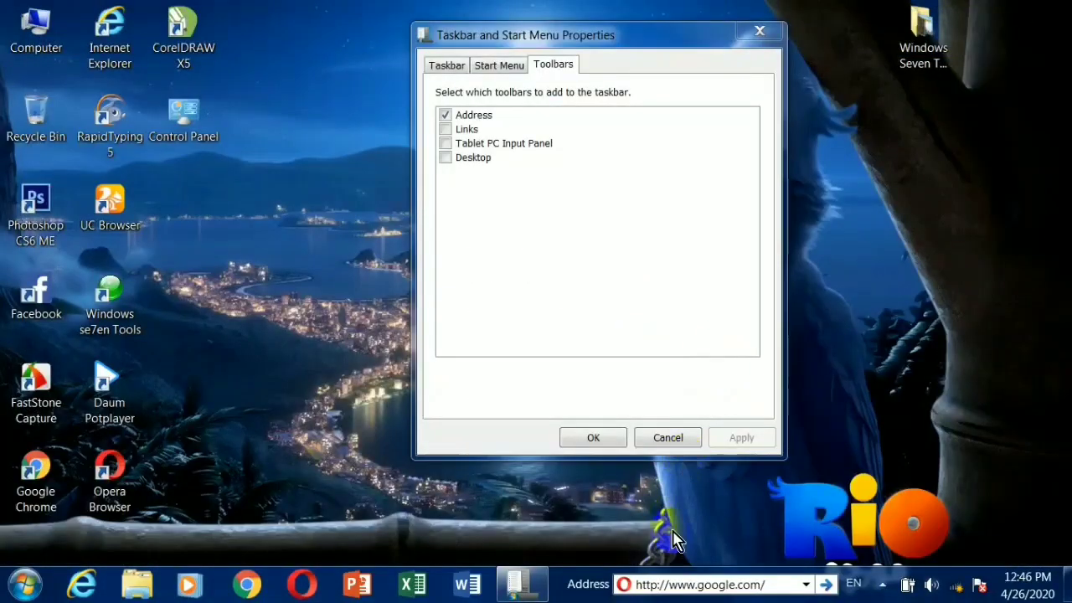
# Remove the Address toolbar from the taskbar and show the taskbar's shortcut menu.
pyautogui.click(646, 585)
pyautogui.click(25, 584)
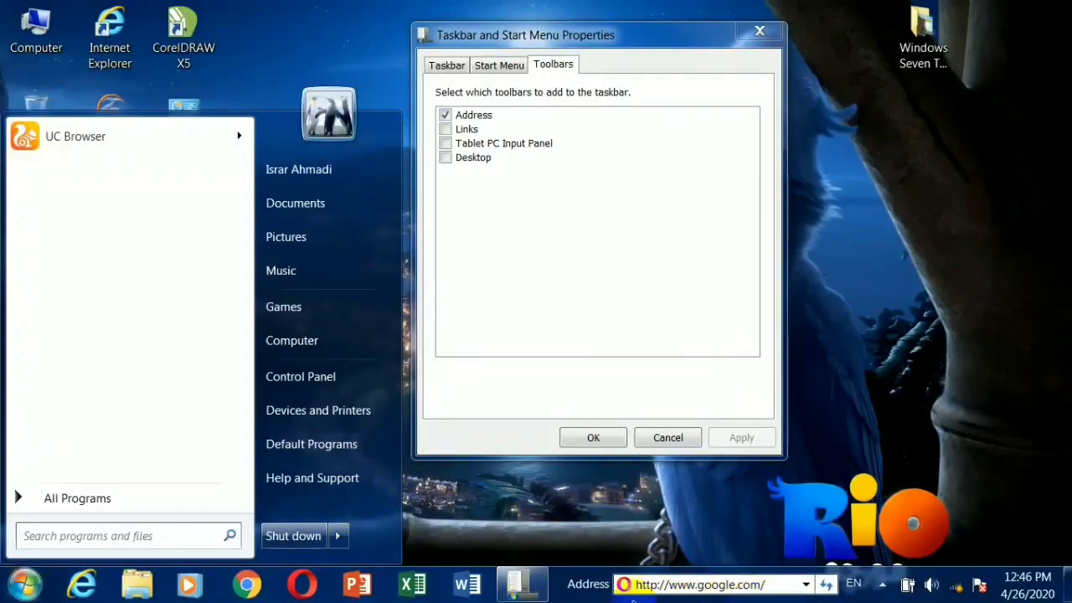
pyautogui.click(462, 117)
pyautogui.click(741, 439)
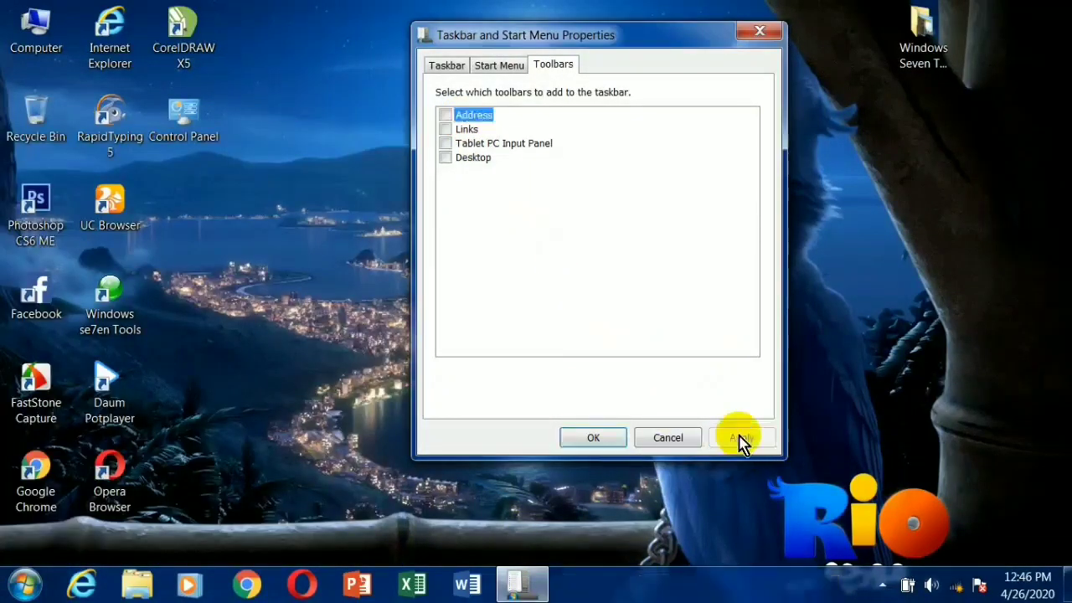
pyautogui.rightClick(651, 584)
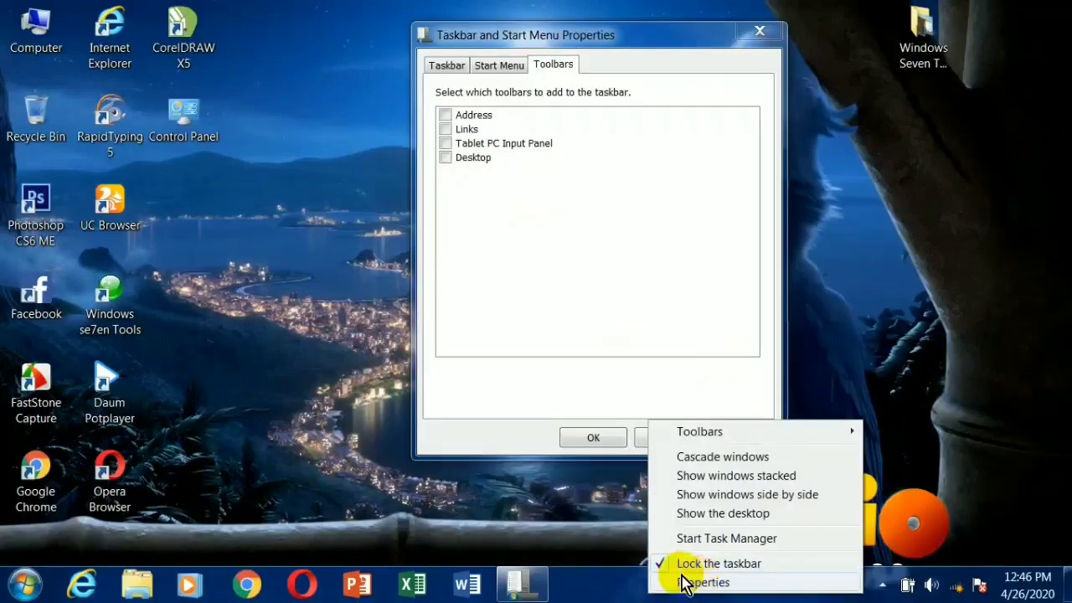
# Enable the Run command in the Start menu customization settings and apply the change.
pyautogui.click(501, 67)
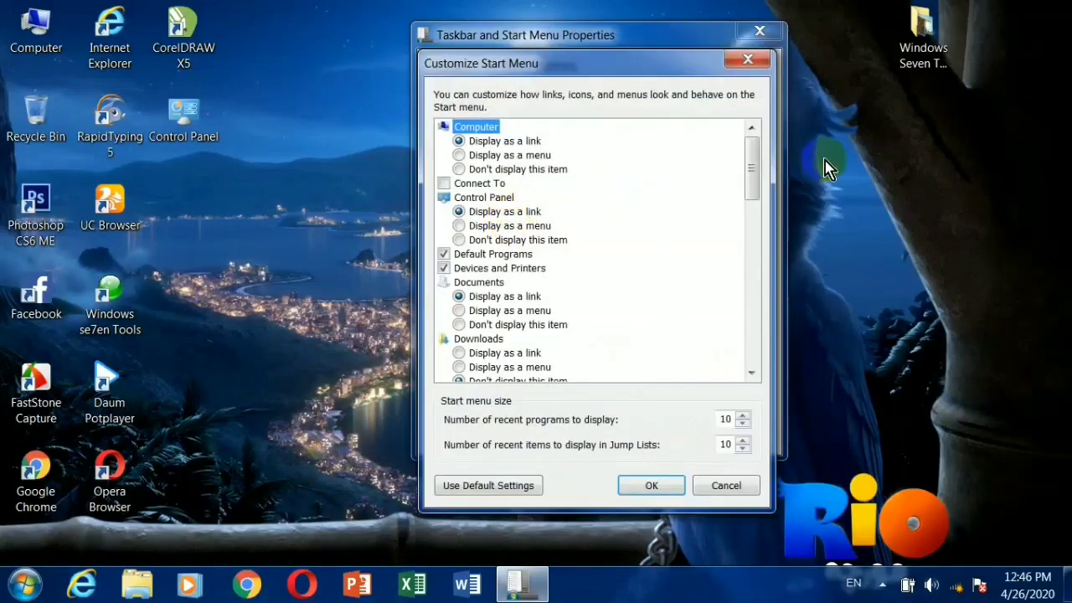
pyautogui.moveTo(754, 160); pyautogui.dragTo(753, 379)
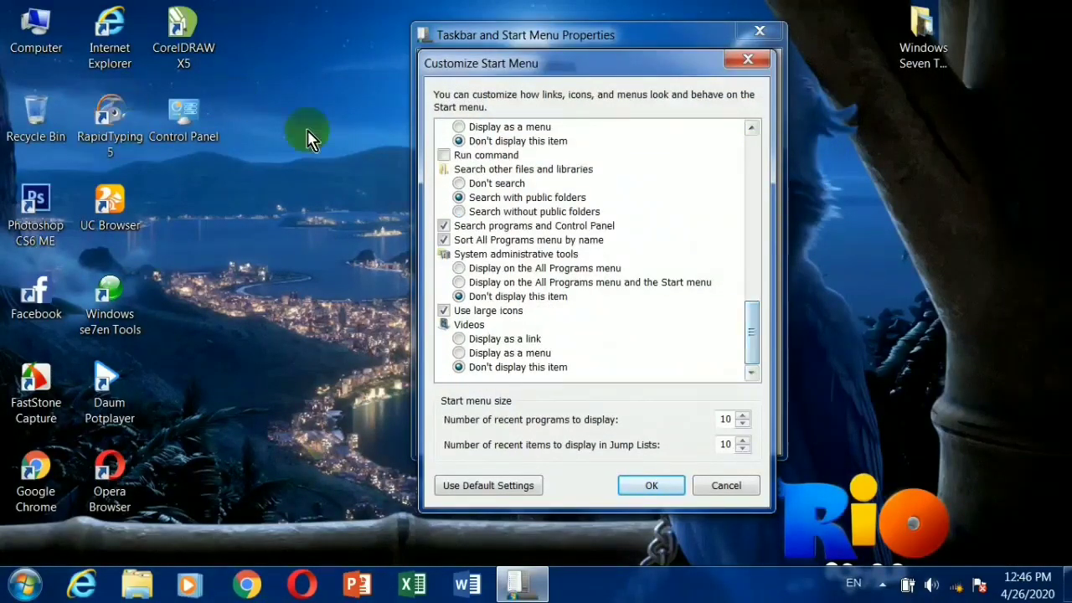
pyautogui.click(443, 155)
pyautogui.click(652, 485)
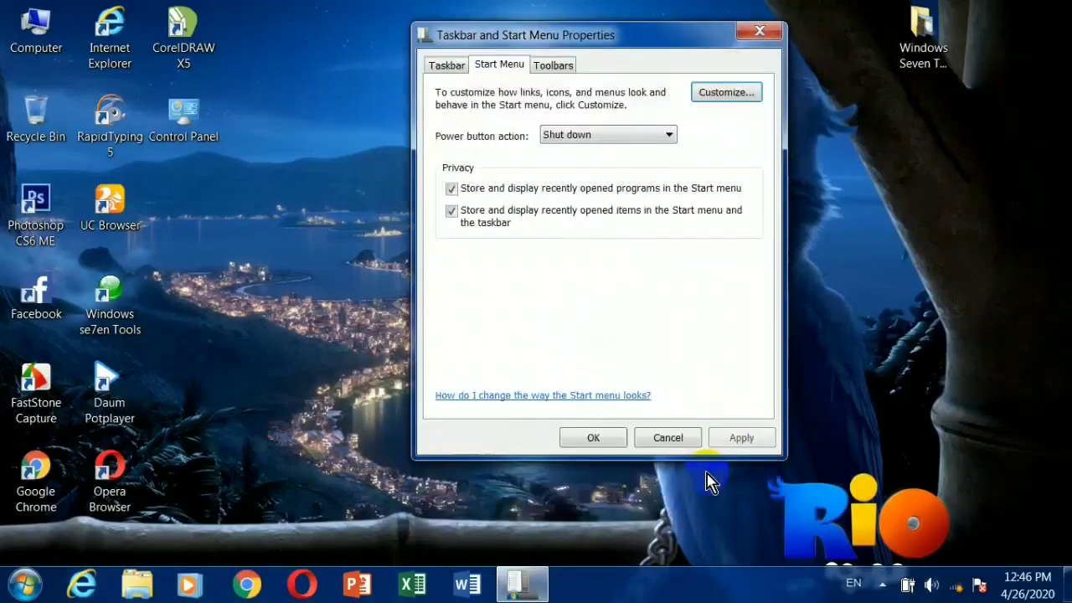
pyautogui.click(740, 437)
# Launch Calculator from the Start menu's Run command with calc, and close it.
pyautogui.press('super')
pyautogui.click(285, 494)
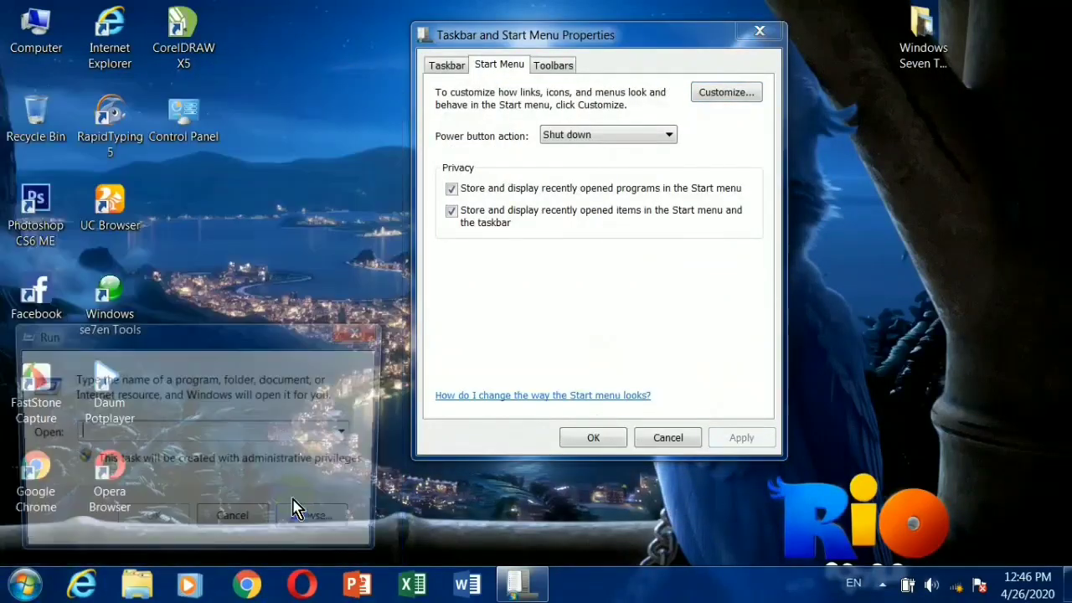
pyautogui.write('caqlc')
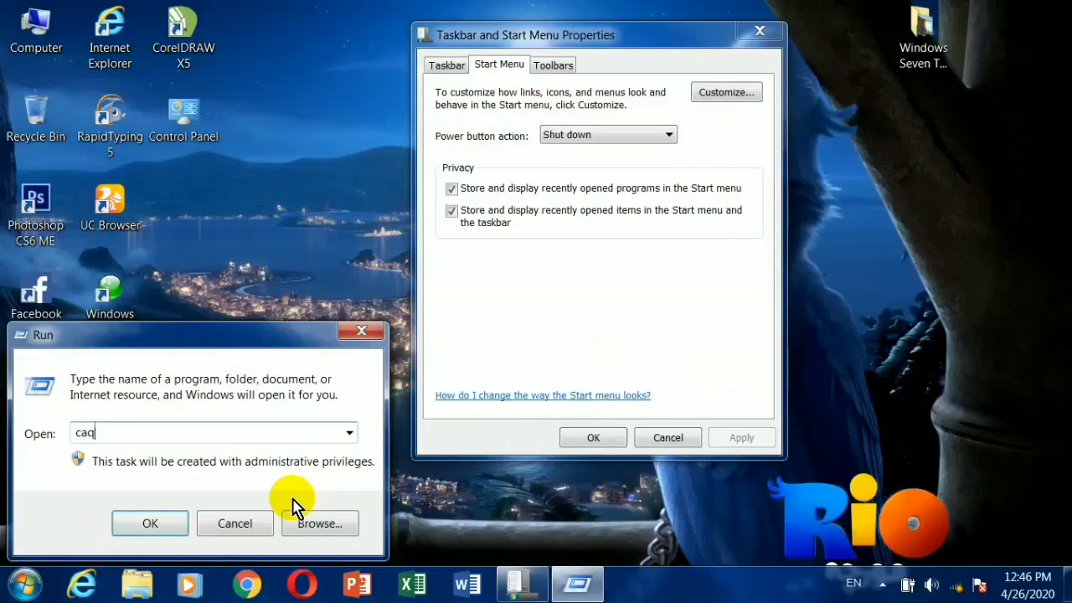
pyautogui.press('BackSpace')
pyautogui.write('lc')
pyautogui.press('Return')
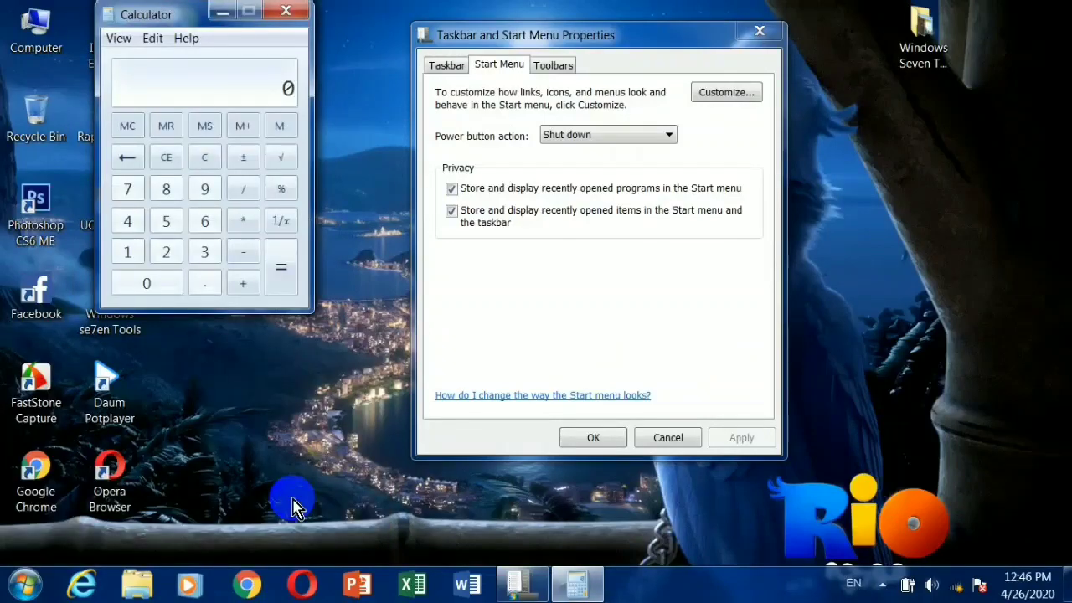
pyautogui.click(285, 11)
# Add the Address toolbar to the taskbar through the taskbar properties and apply the change.
pyautogui.click(553, 65)
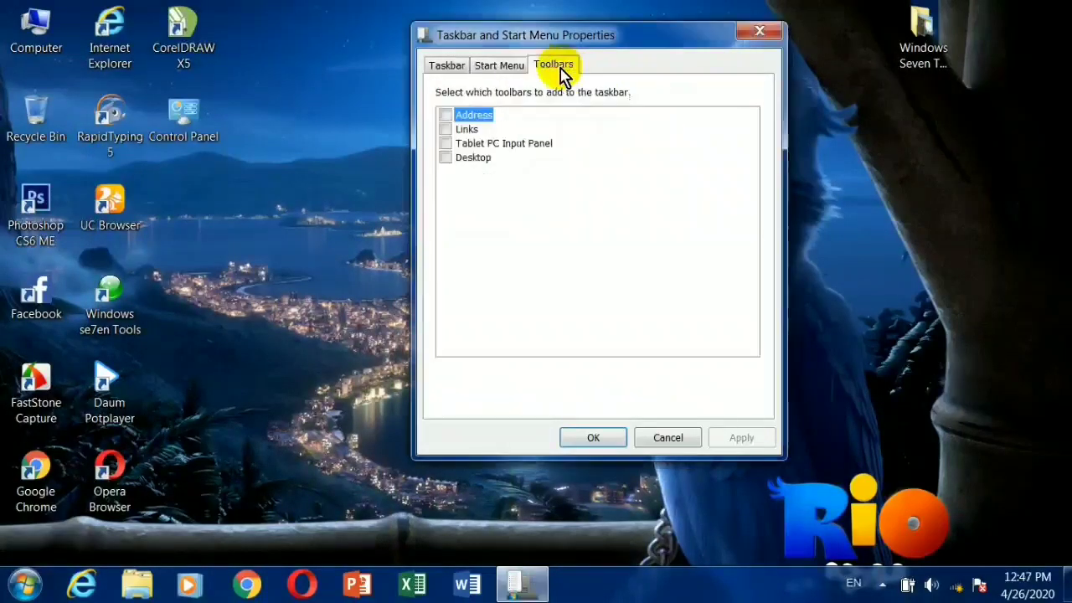
pyautogui.click(445, 115)
pyautogui.click(730, 438)
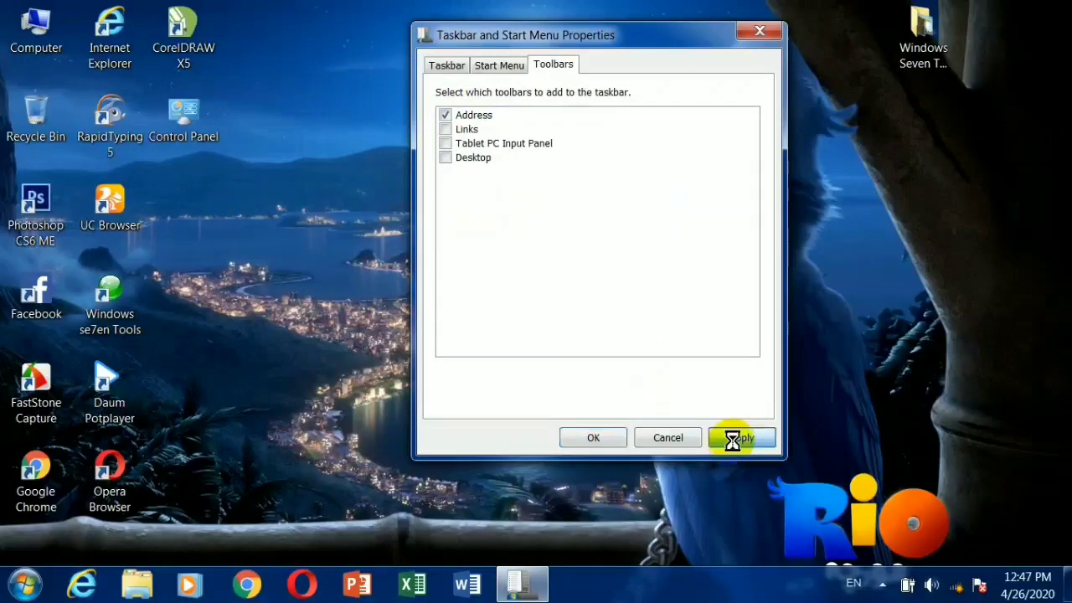
# Launch Calculator from the Address toolbar with calc, and close it.
pyautogui.click(729, 584)
pyautogui.write('calc')
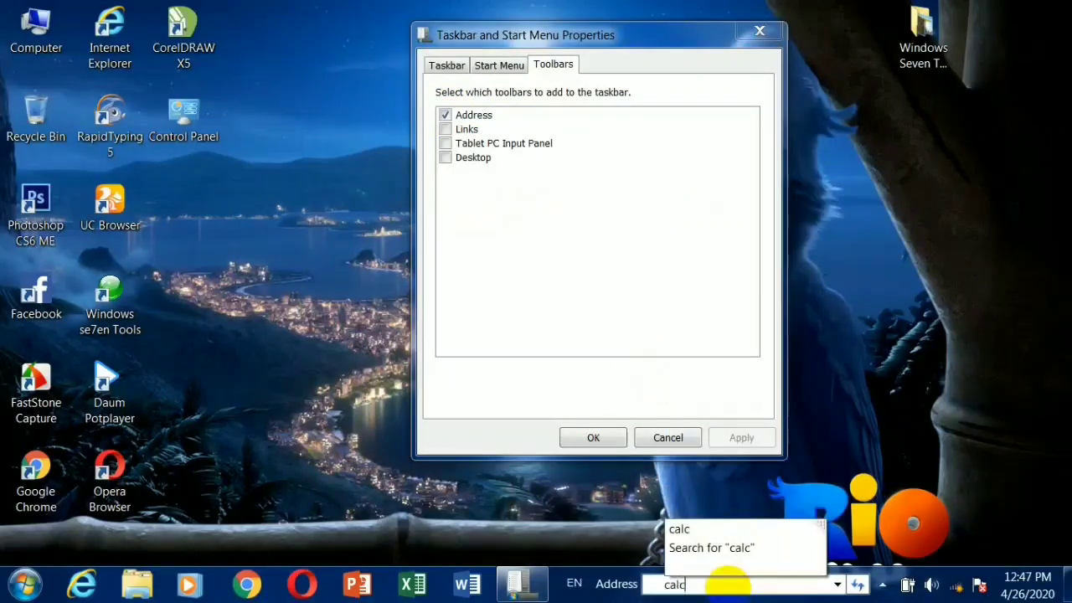
pyautogui.press('Return')
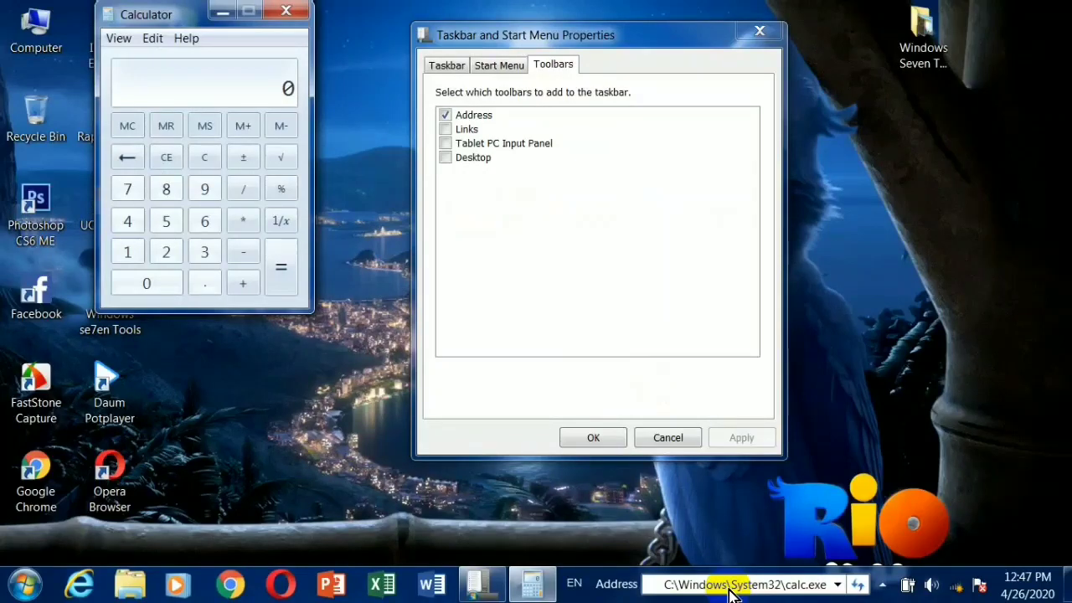
pyautogui.click(286, 11)
# View the last entry kept in the Run dialog, and close the dialog.
pyautogui.press('super')
pyautogui.click(300, 492)
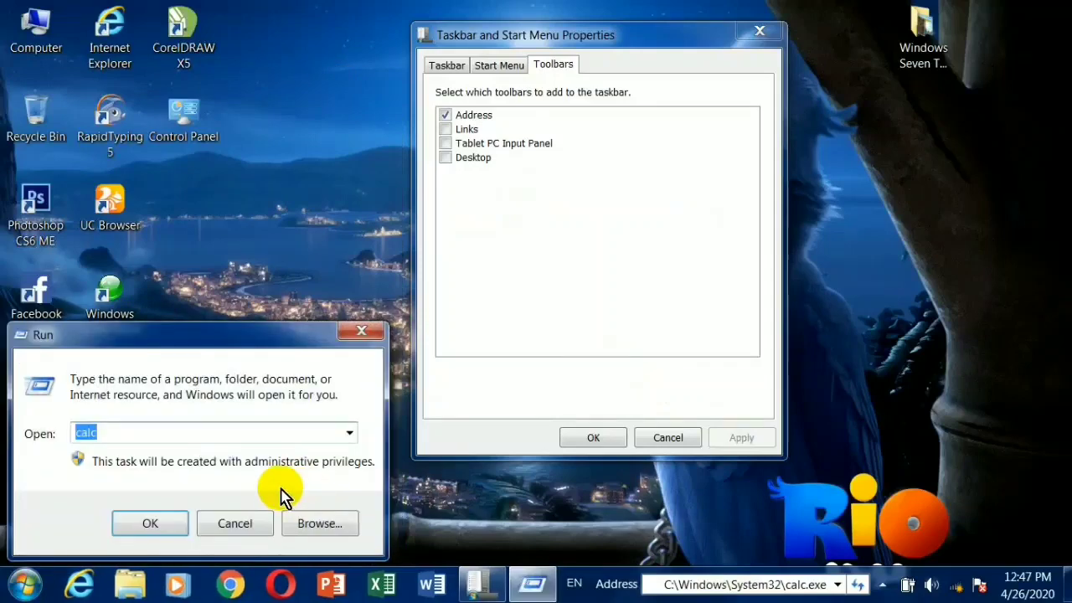
pyautogui.click(356, 331)
# Replace the path in the Address toolbar with winword to launch Word.
pyautogui.click(696, 586)
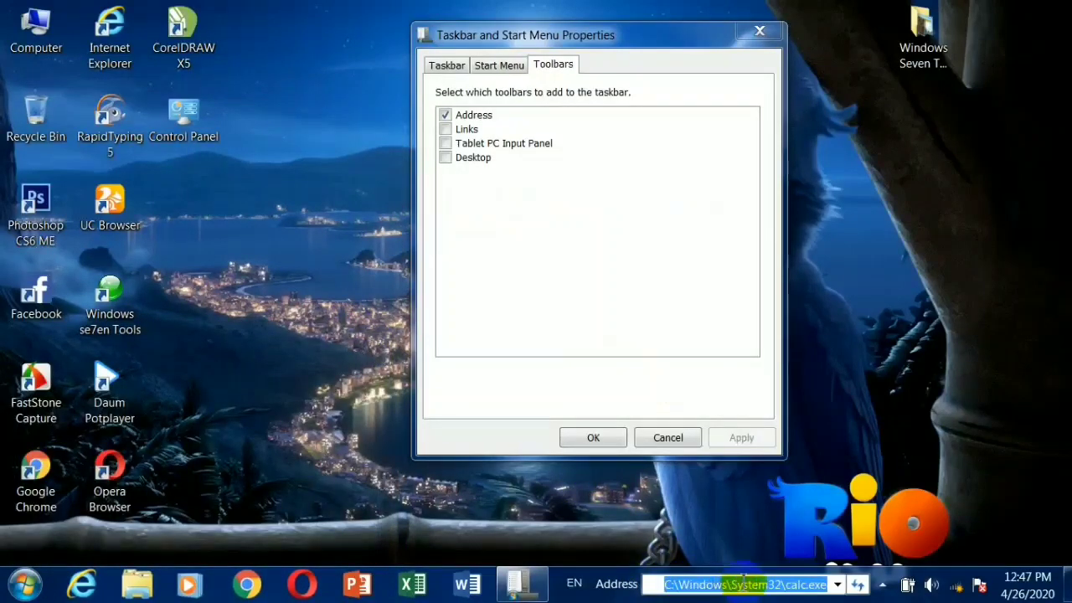
pyautogui.click(743, 584)
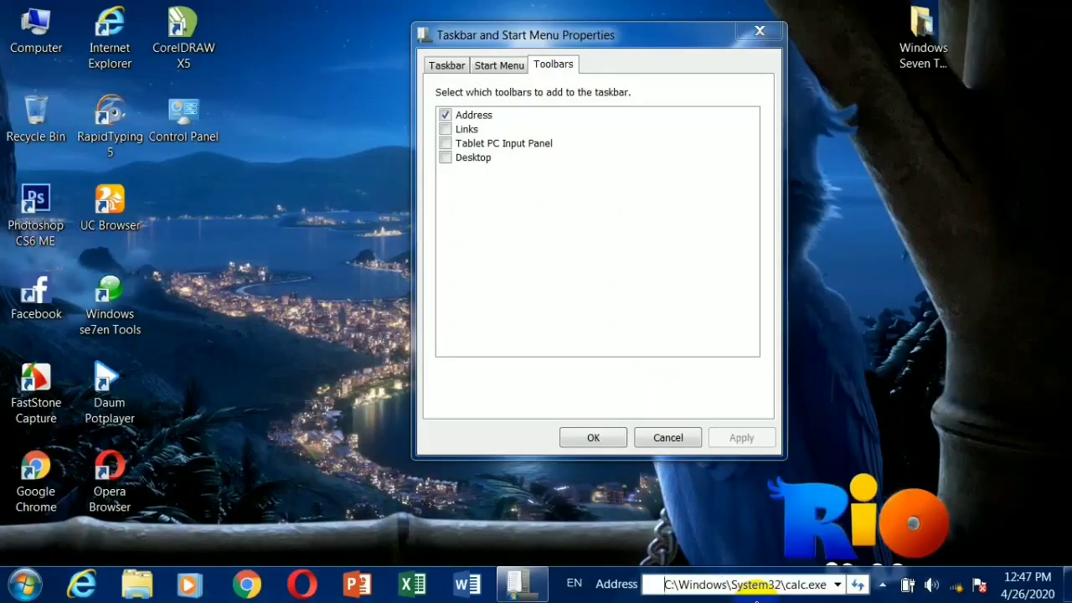
pyautogui.doubleClick(754, 585)
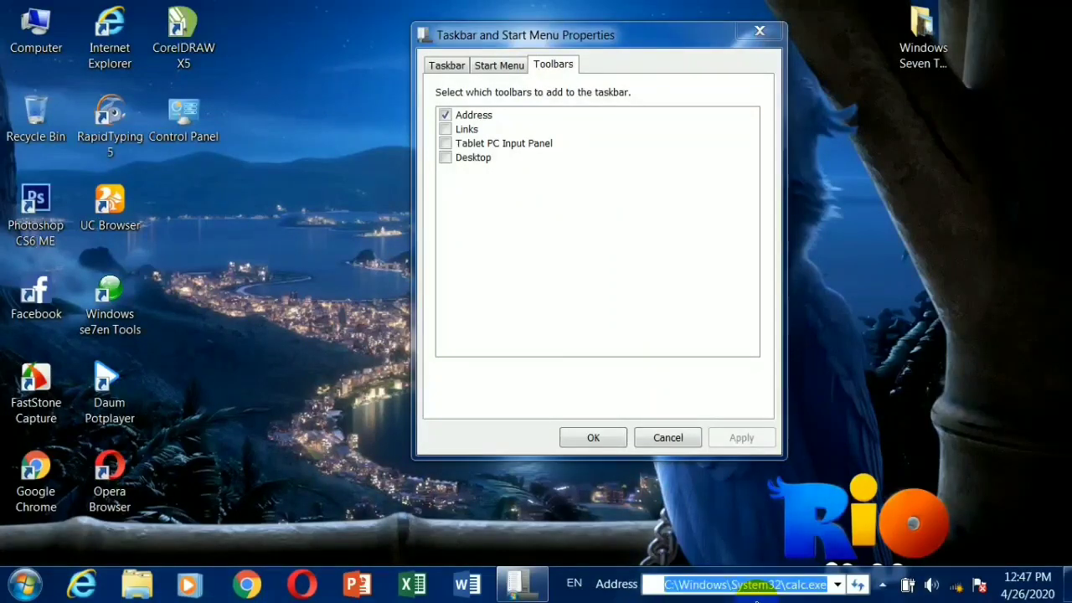
pyautogui.write('winword')
pyautogui.press('Return')
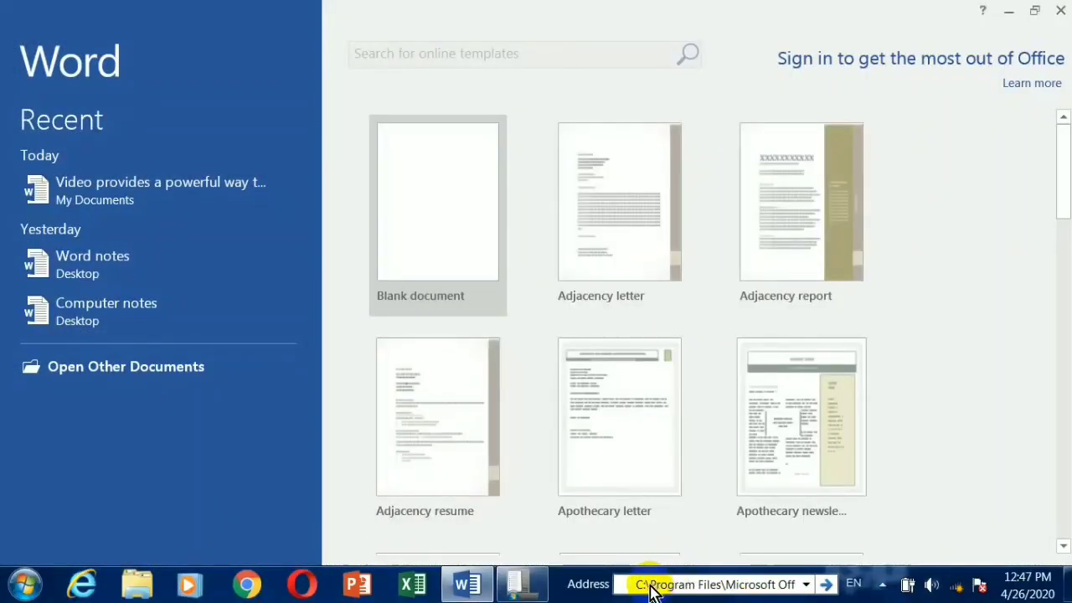
# Copy Word's full program path from the Address toolbar.
pyautogui.doubleClick(742, 592)
pyautogui.hotkey('ctrl', 'c')
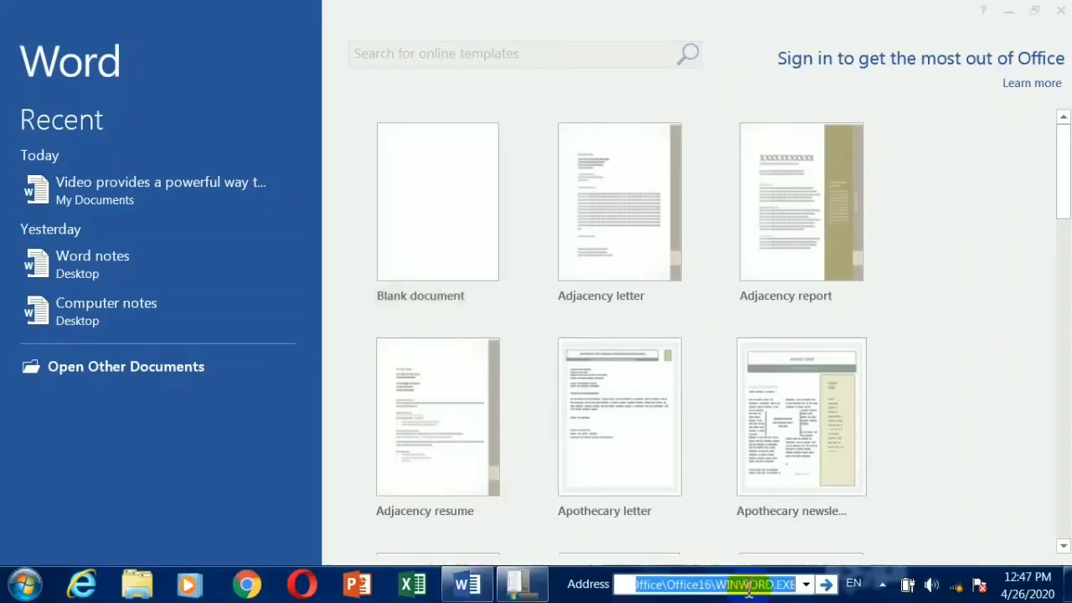
pyautogui.click(752, 590)
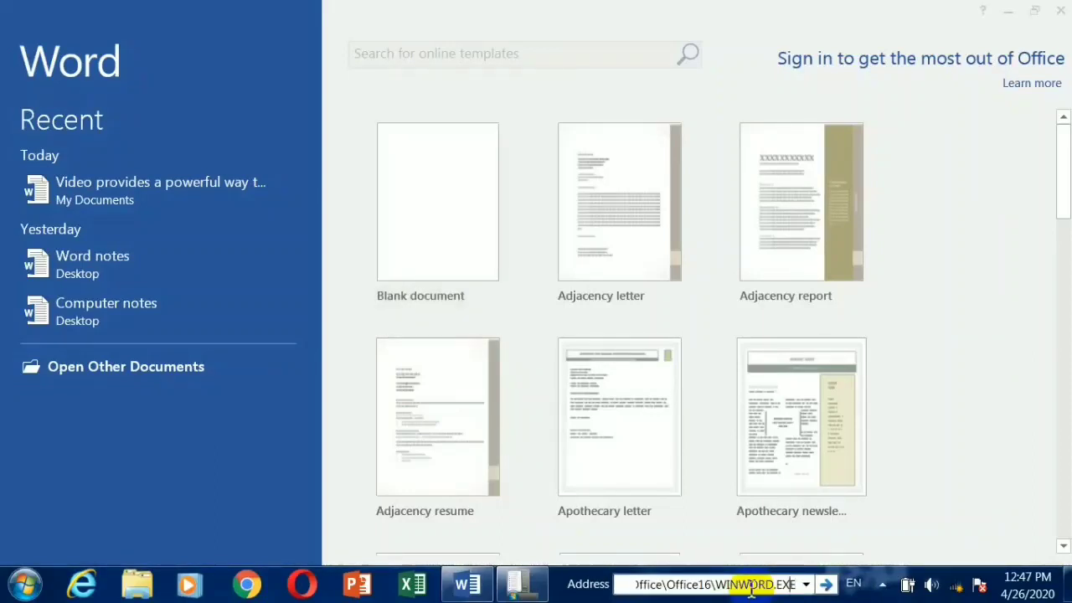
pyautogui.doubleClick(752, 590)
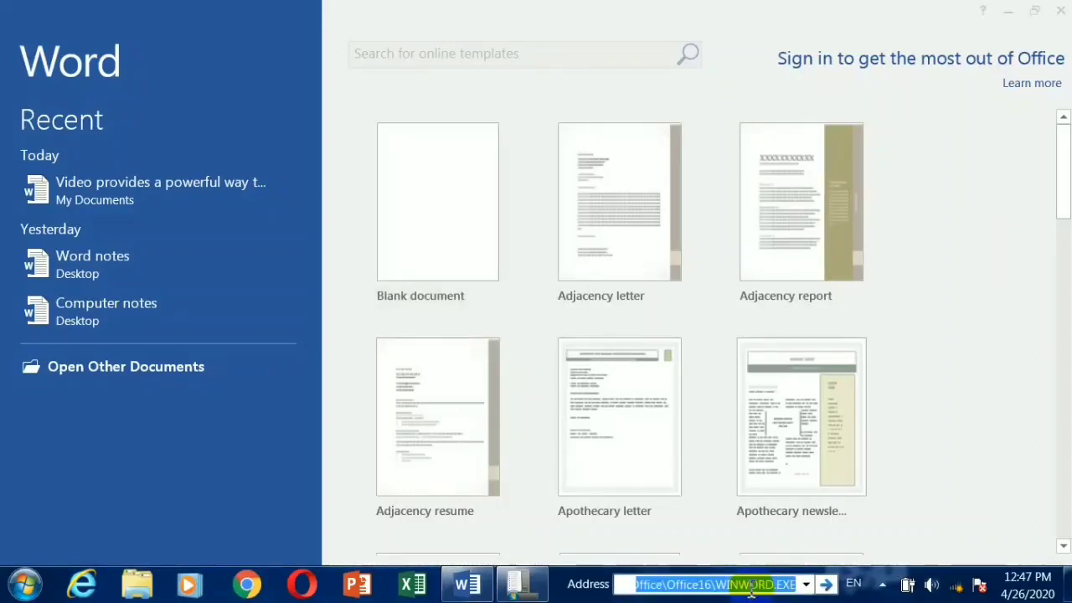
# Open Notepad through the Run command with notepad and paste the copied Word path into it.
pyautogui.press('super+r')
pyautogui.press('Return')
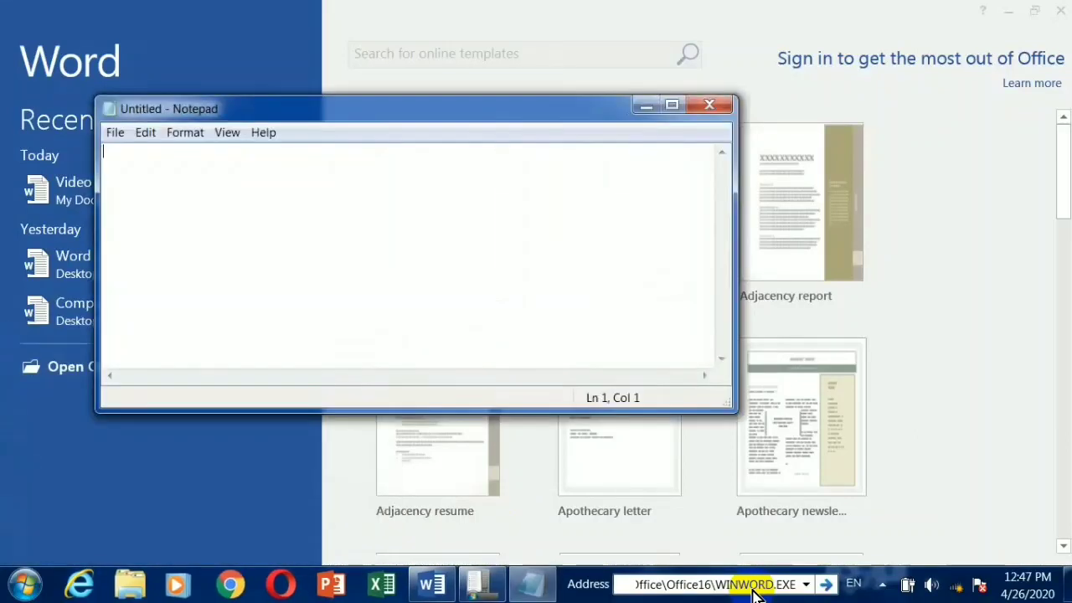
pyautogui.hotkey('ctrl', 'v')
pyautogui.moveTo(654, 192); pyautogui.dragTo(102, 144)
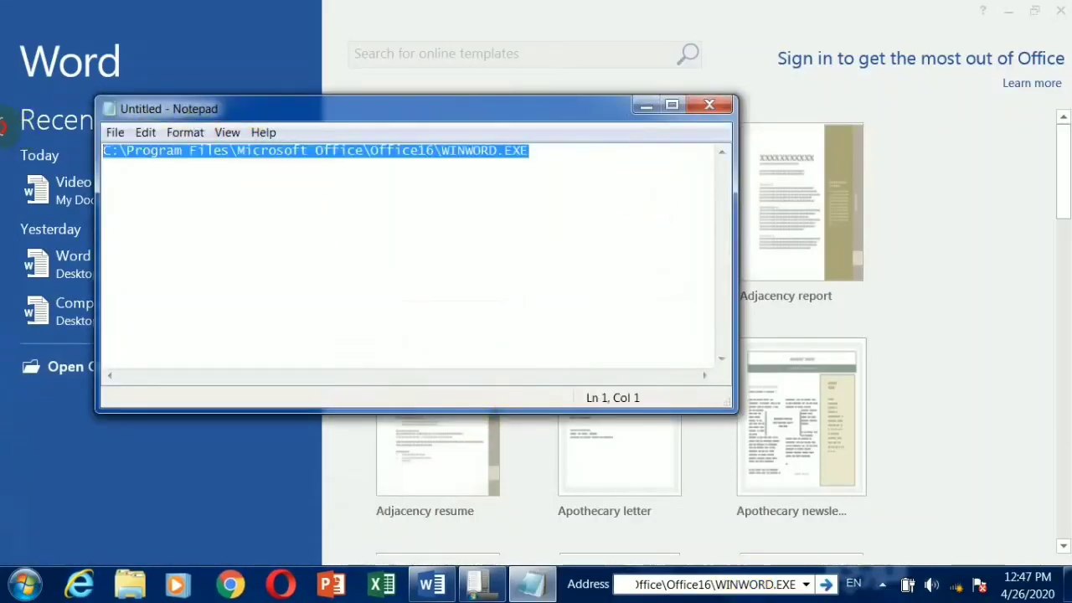
pyautogui.click(328, 215)
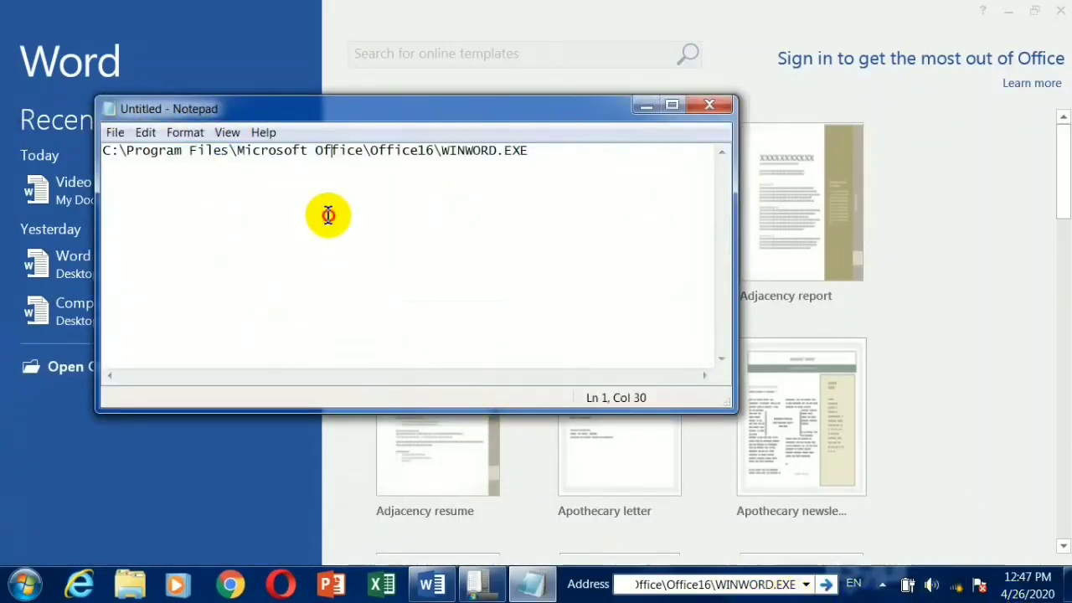
# Launch Word through the Run command with winword, open a blank document, and close Word.
pyautogui.click(25, 585)
pyautogui.click(326, 501)
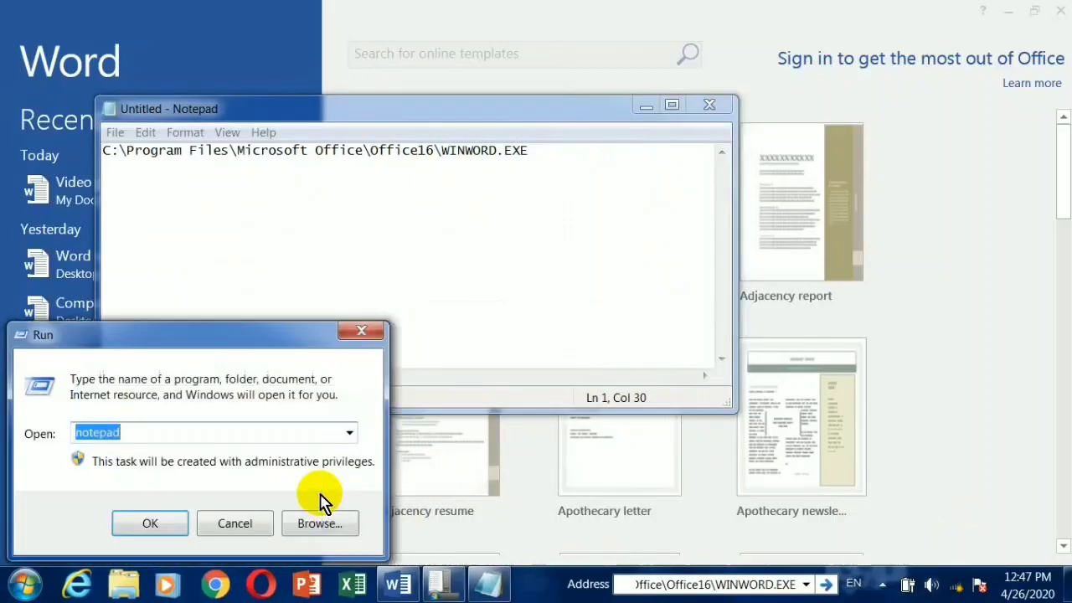
pyautogui.write('winro')
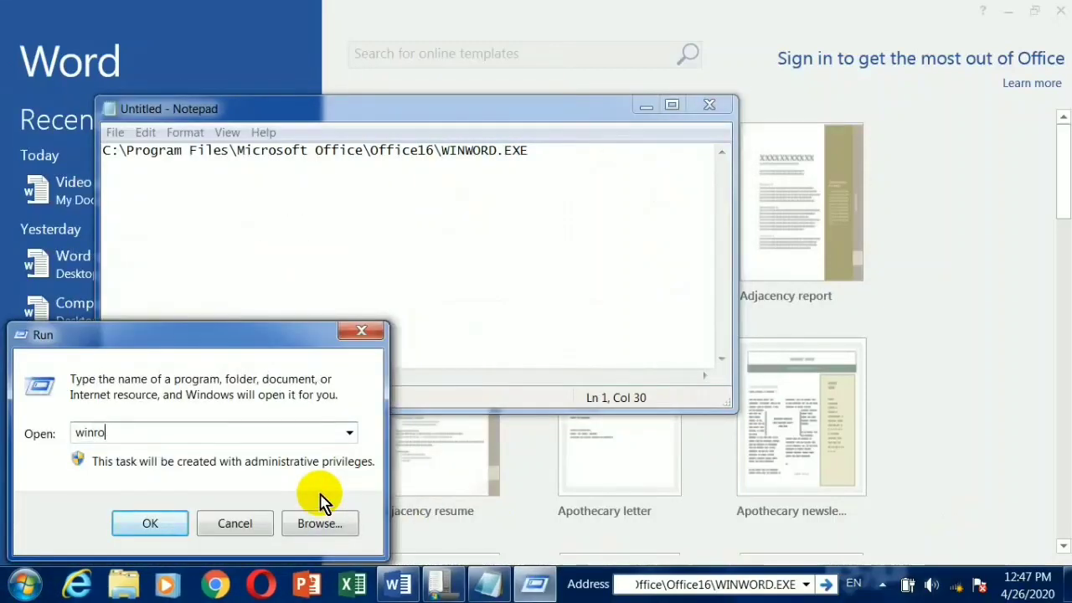
pyautogui.press('BackSpace')
pyautogui.write('word')
pyautogui.press('Return')
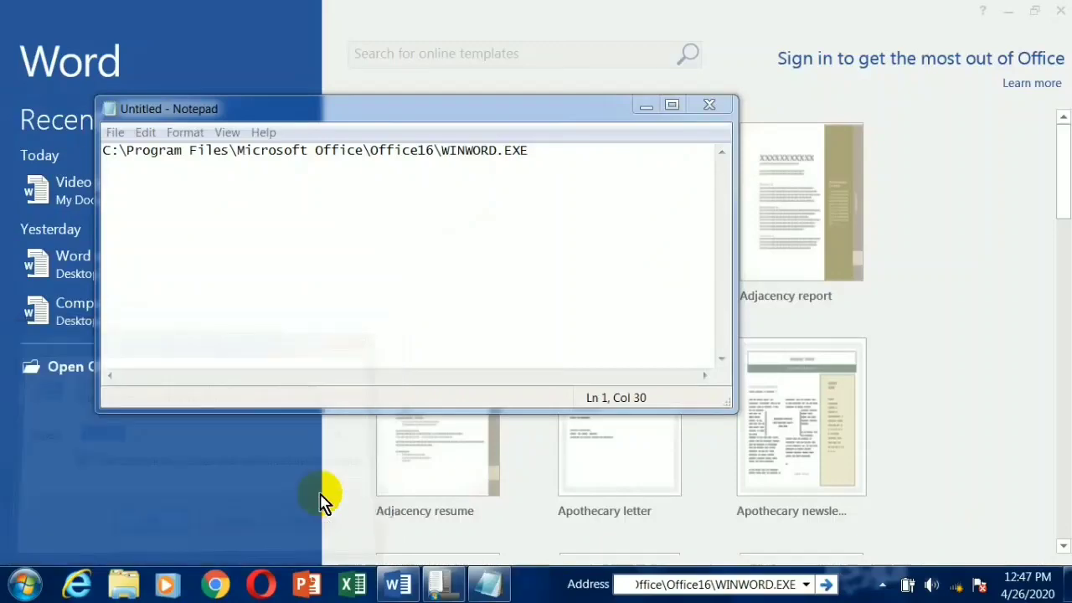
pyautogui.click(426, 306)
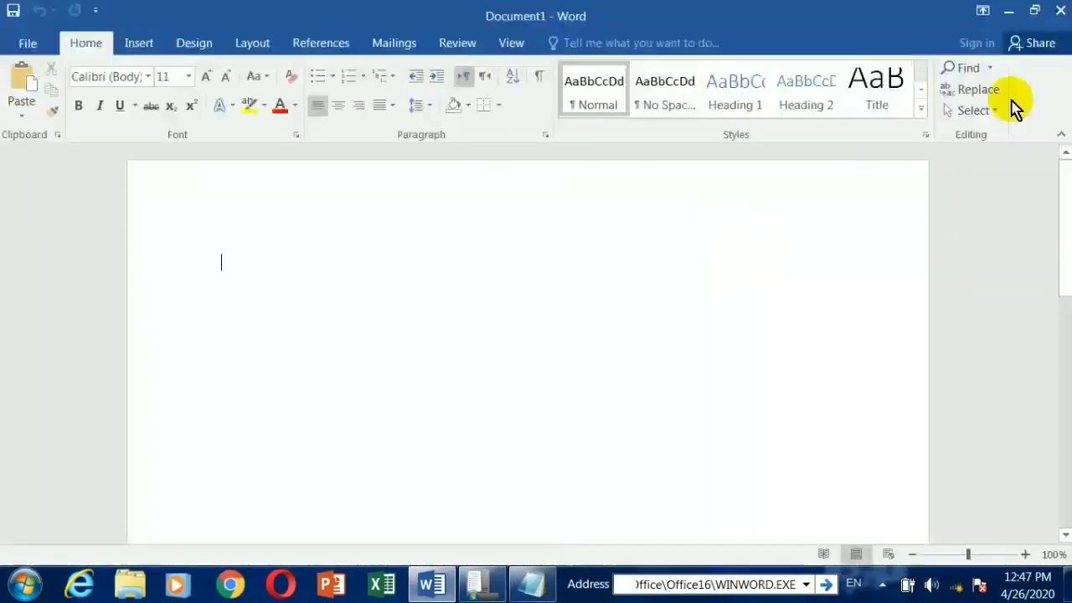
pyautogui.click(1060, 10)
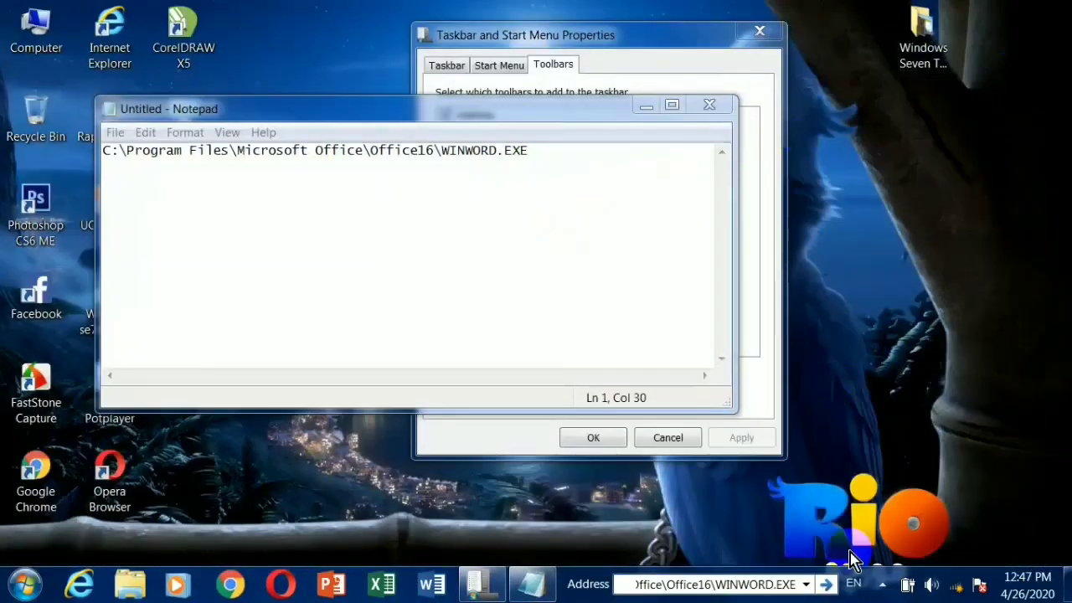
# Compare the entry in the Address toolbar with the one in the Run dialog, and cancel the dialog.
pyautogui.click(738, 584)
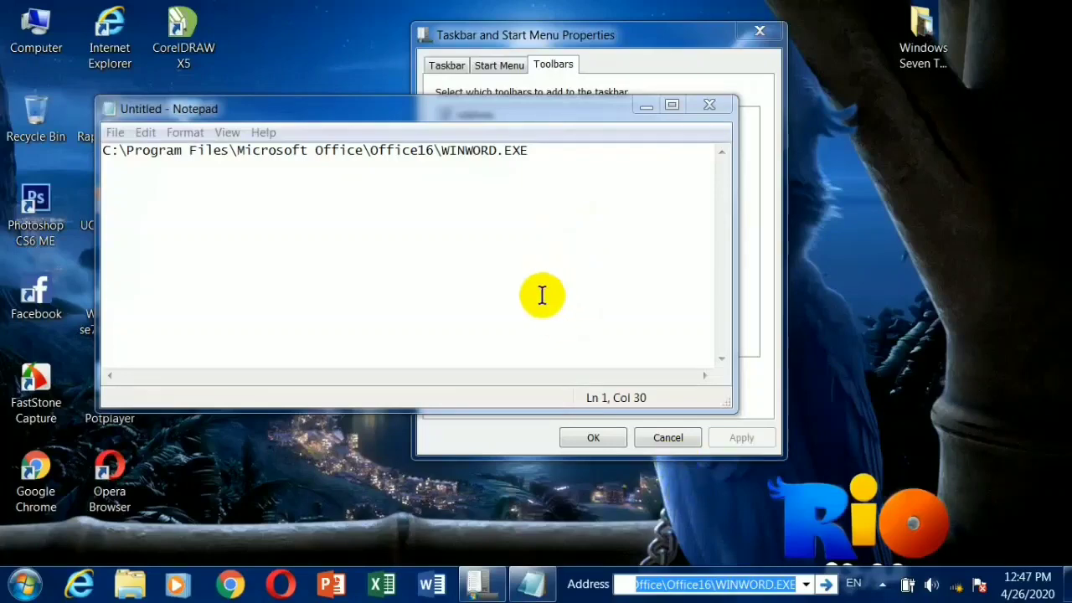
pyautogui.press('super')
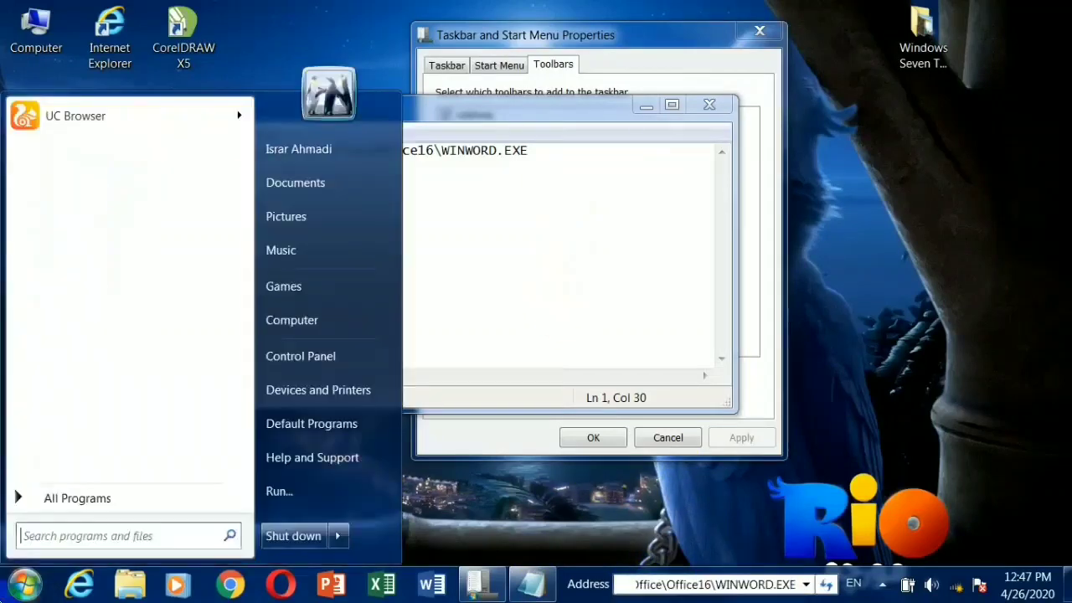
pyautogui.click(328, 494)
pyautogui.click(234, 524)
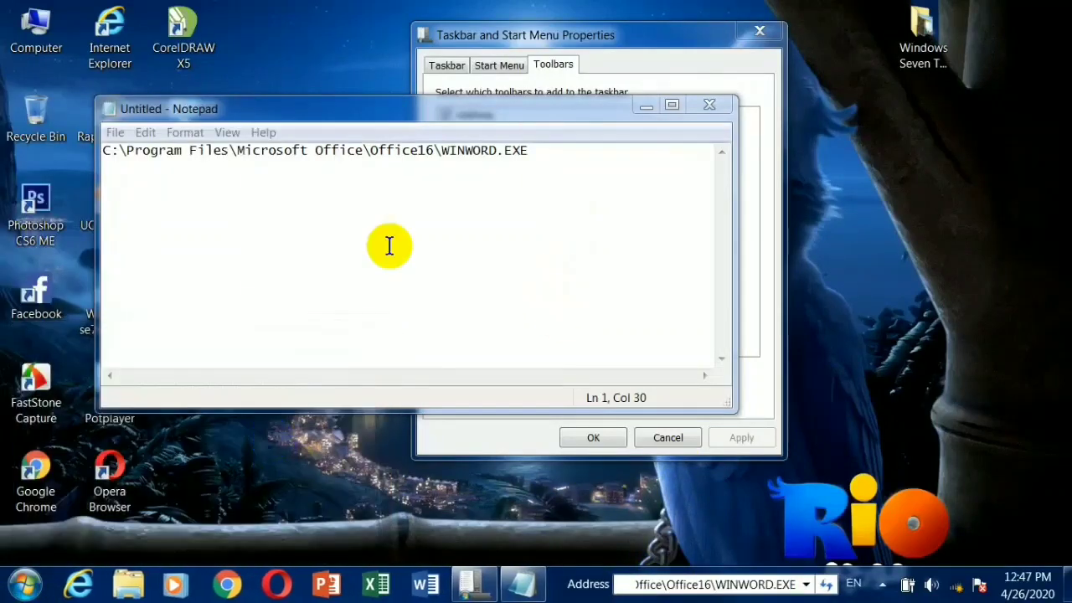
# Highlight the Word path in Notepad for review, and close Notepad without saving.
pyautogui.click(538, 152)
pyautogui.moveTo(549, 151); pyautogui.dragTo(37, 161)
pyautogui.click(608, 201)
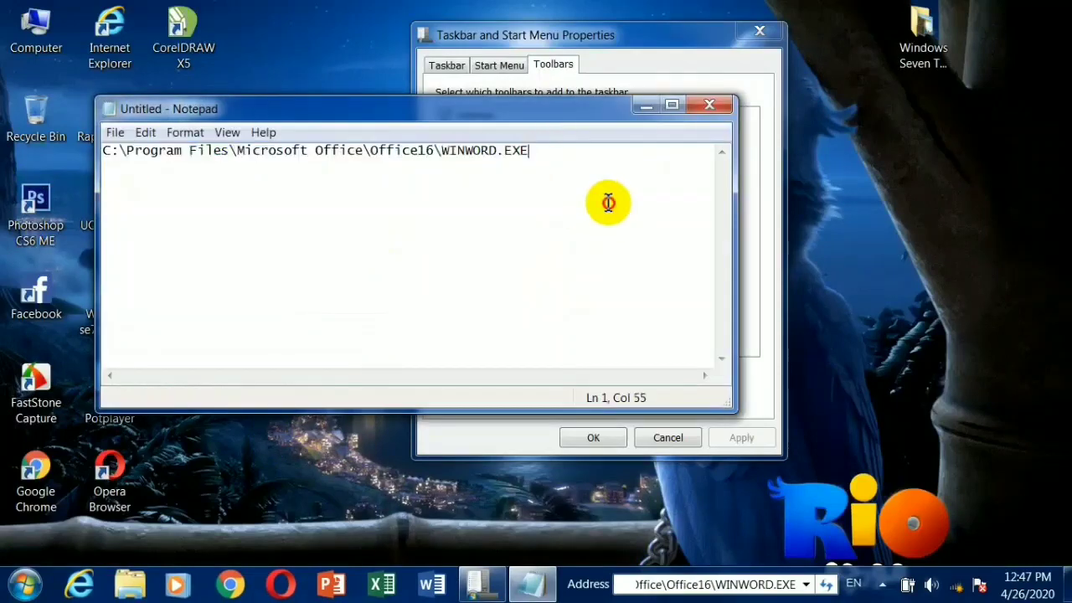
pyautogui.click(709, 106)
pyautogui.click(586, 293)
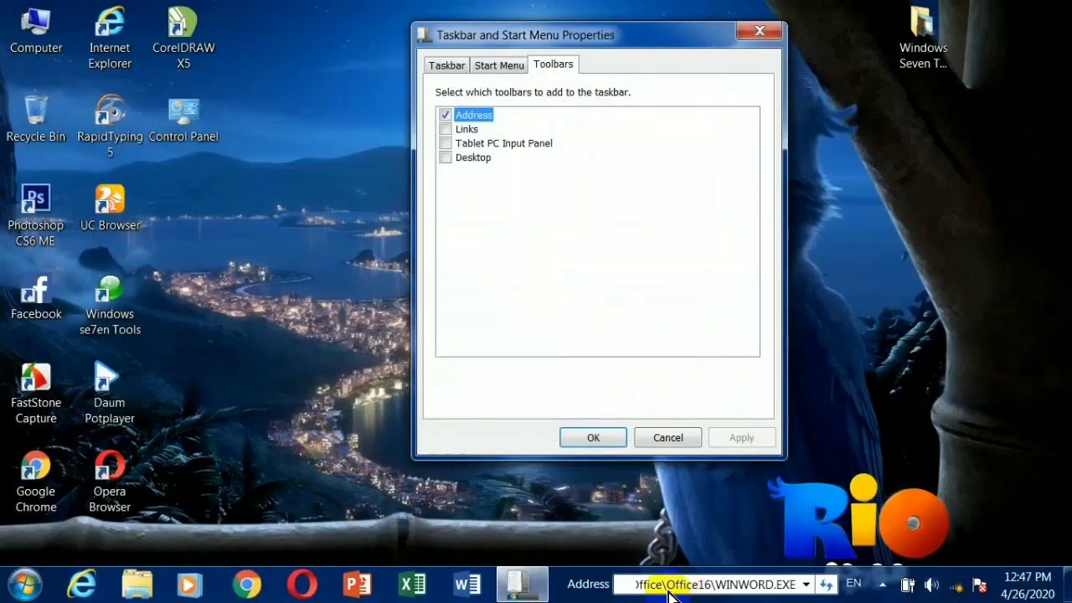
# Remove the Address toolbar from the taskbar and apply the change.
pyautogui.click(654, 581)
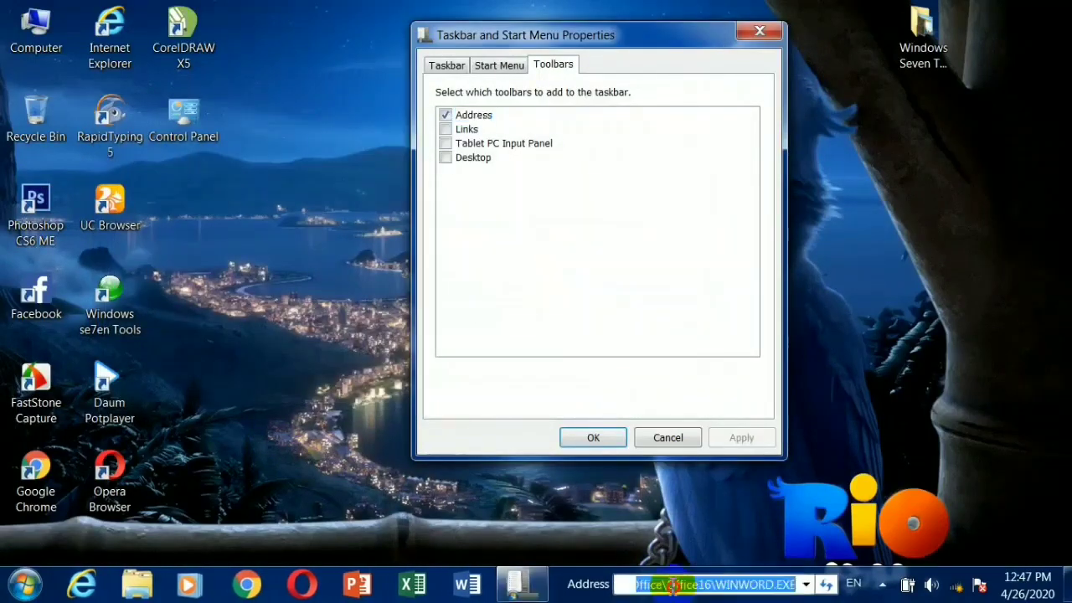
pyautogui.click(475, 119)
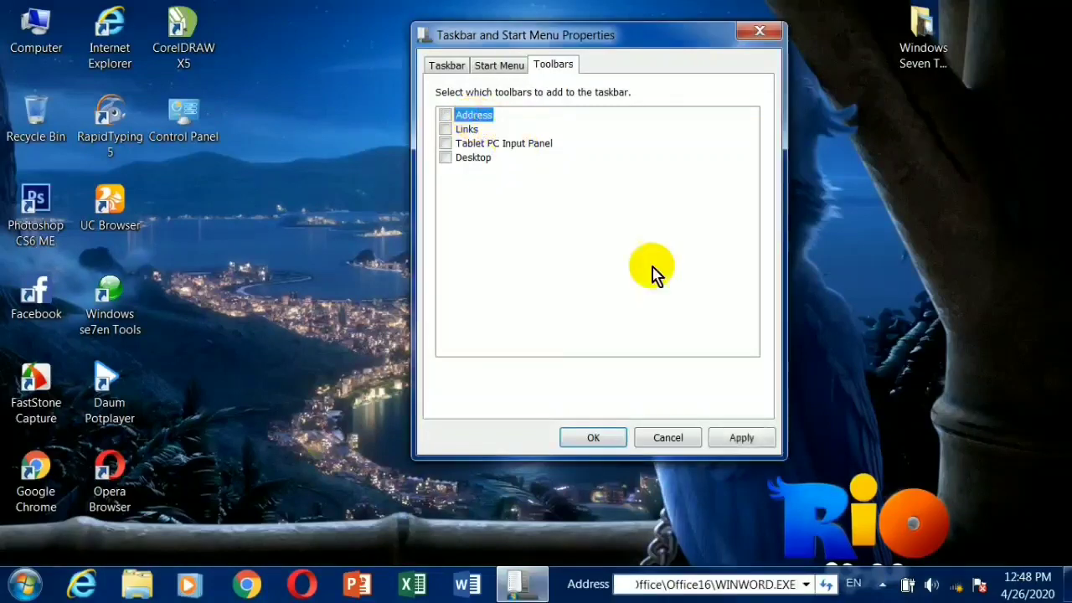
pyautogui.click(739, 438)
# Add the Links toolbar to the taskbar, apply the change, and show the toolbar's list of links.
pyautogui.click(466, 129)
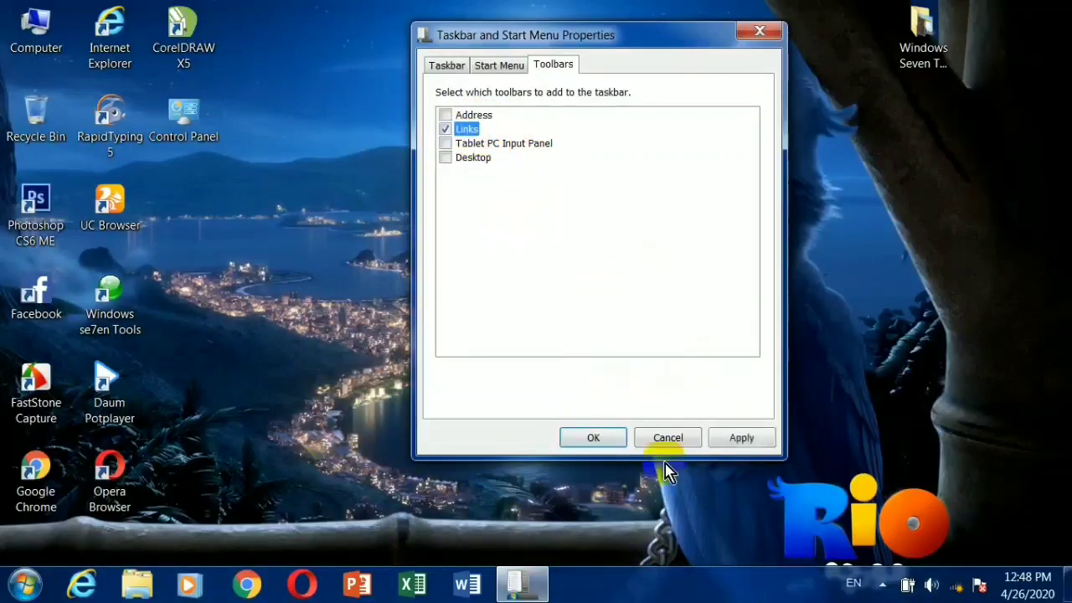
pyautogui.click(742, 440)
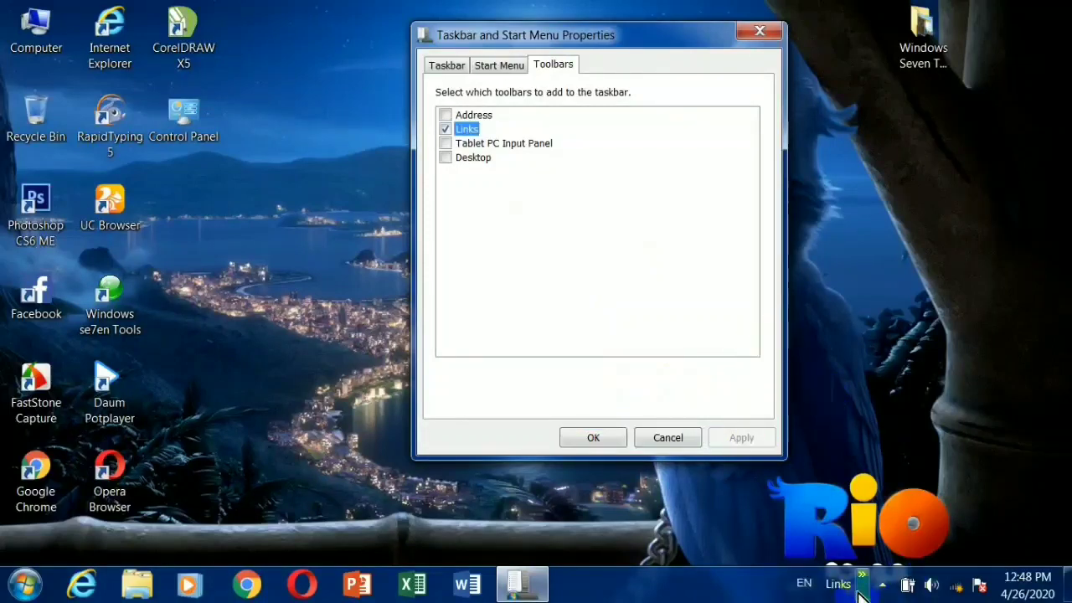
pyautogui.click(860, 587)
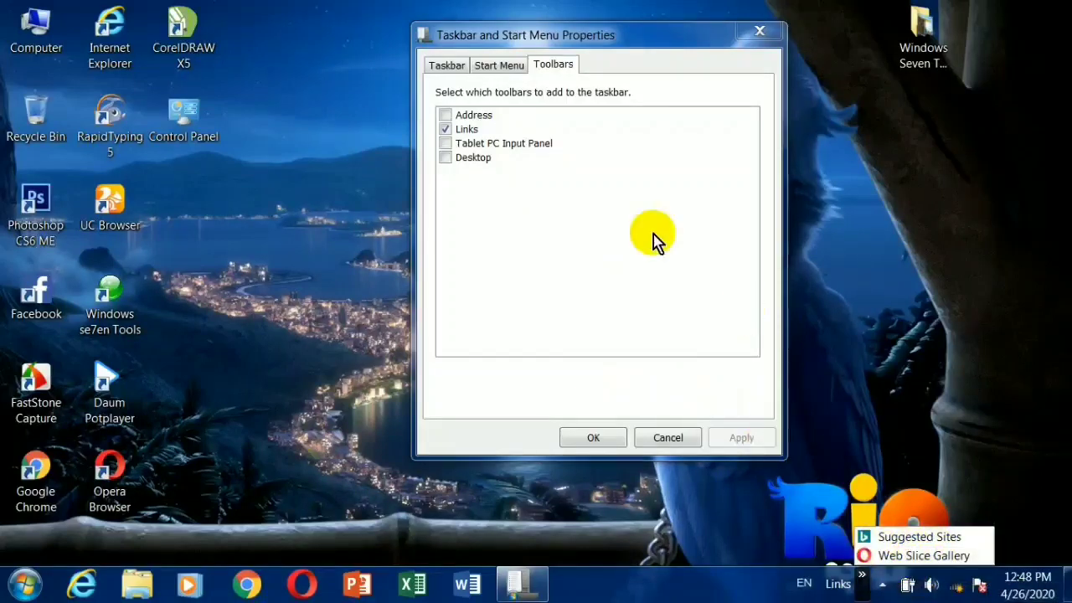
# Replace the Links toolbar on the taskbar with the Tablet PC Input Panel toolbar, and apply the change.
pyautogui.click(446, 130)
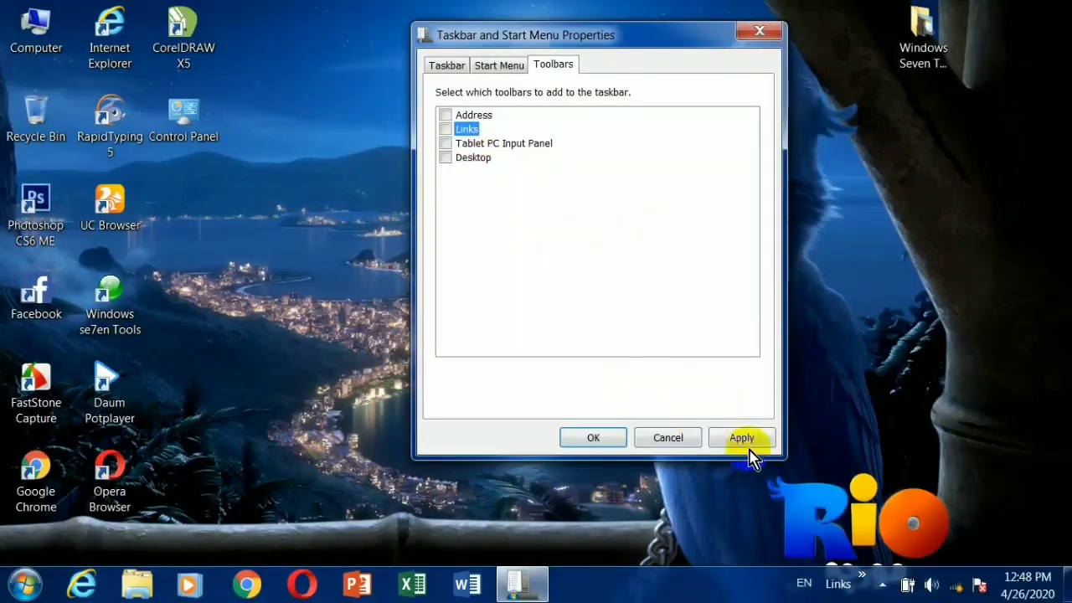
pyautogui.click(490, 143)
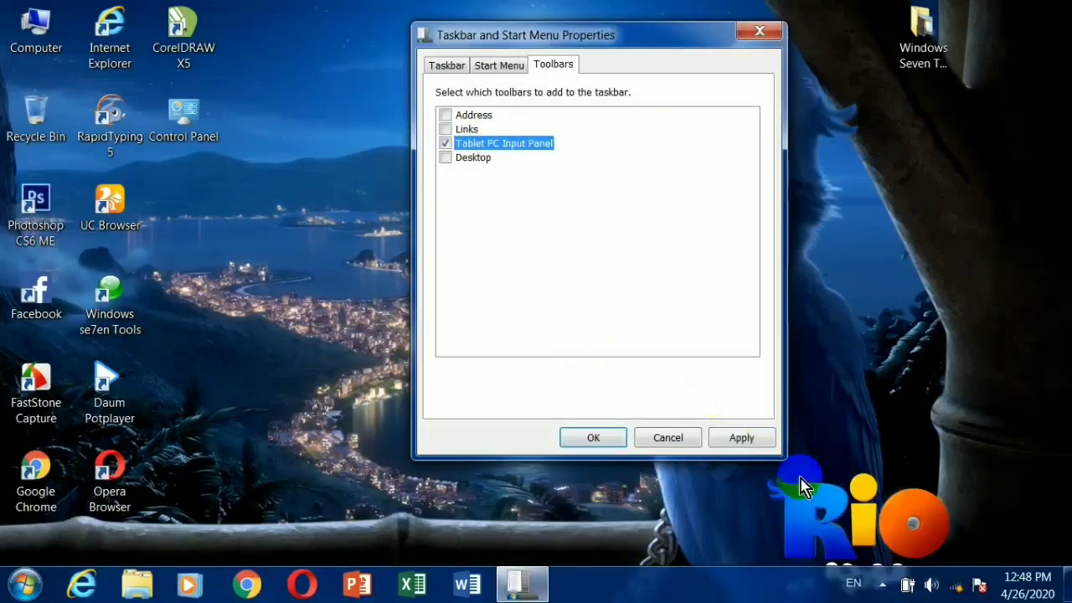
pyautogui.click(762, 444)
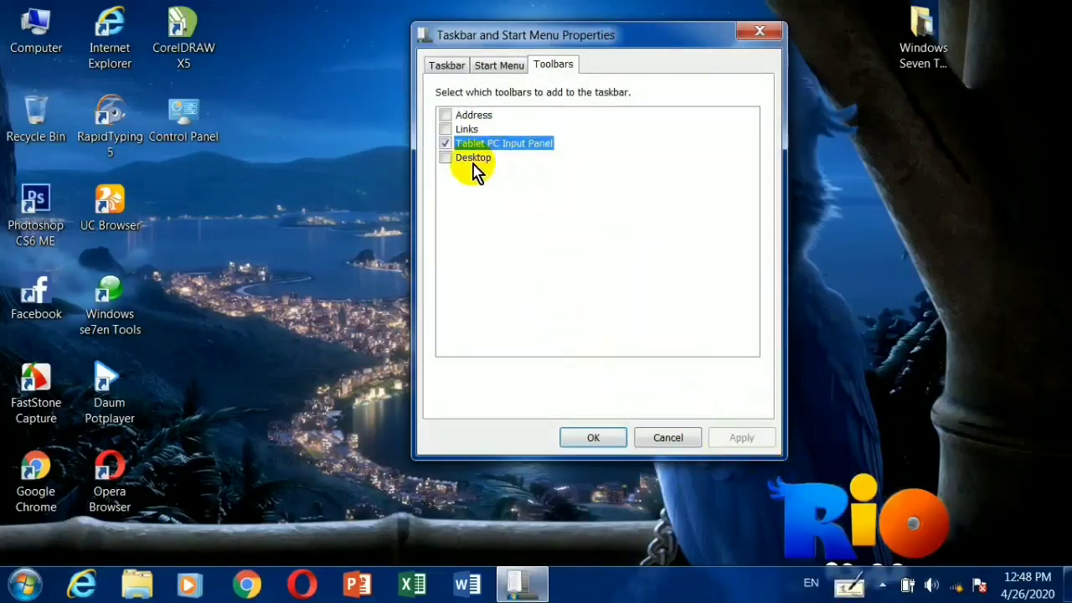
# Remove the Tablet PC Input Panel toolbar from the taskbar and apply the change.
pyautogui.click(446, 144)
pyautogui.click(742, 439)
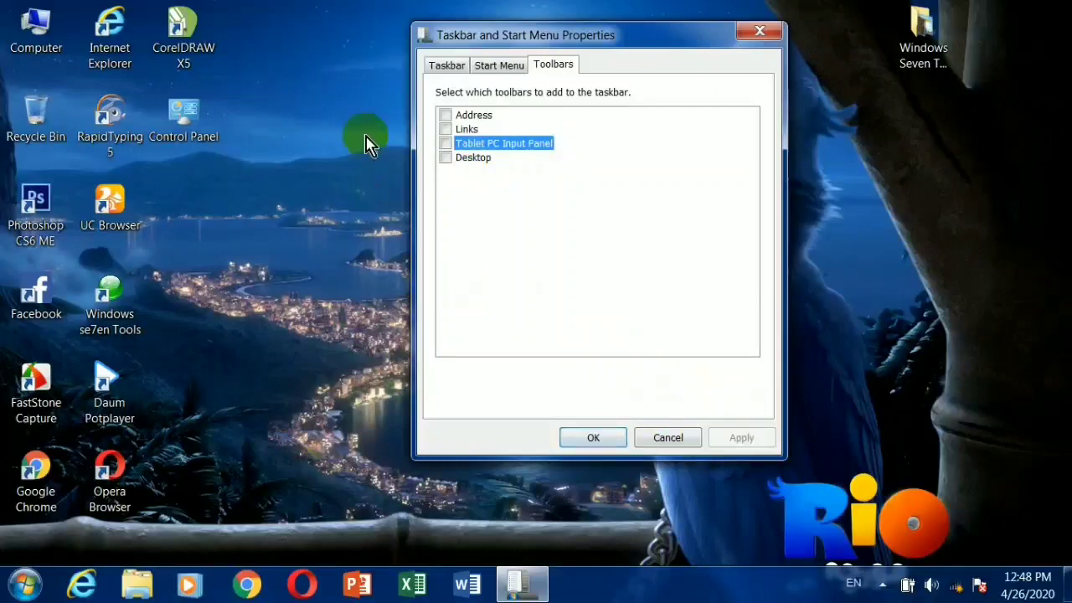
# Open Computer from the desktop to view its drives, and close the window again.
pyautogui.click(452, 166)
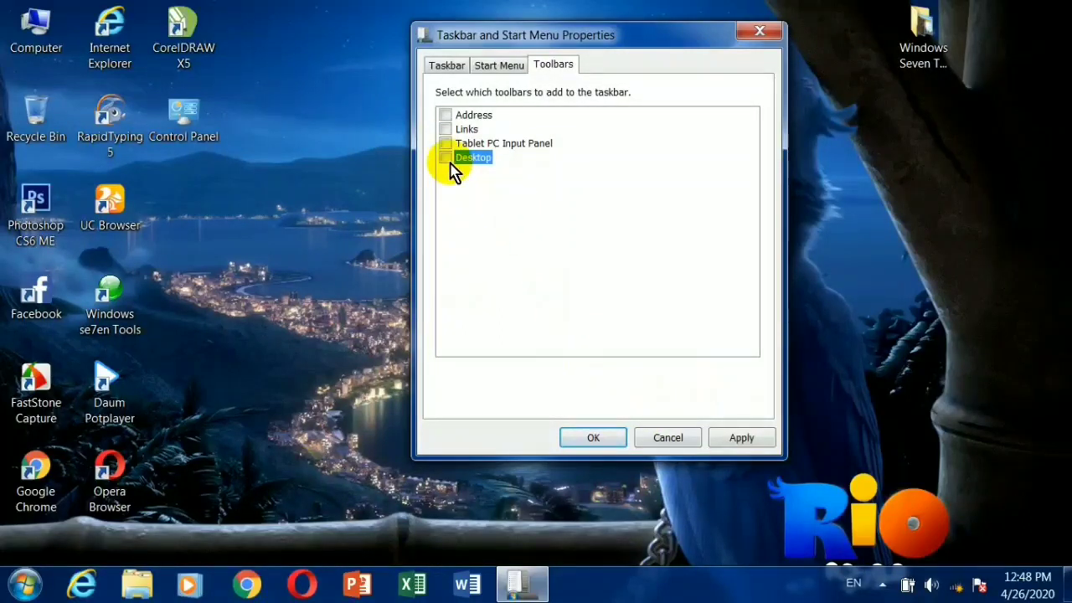
pyautogui.click(4, 25)
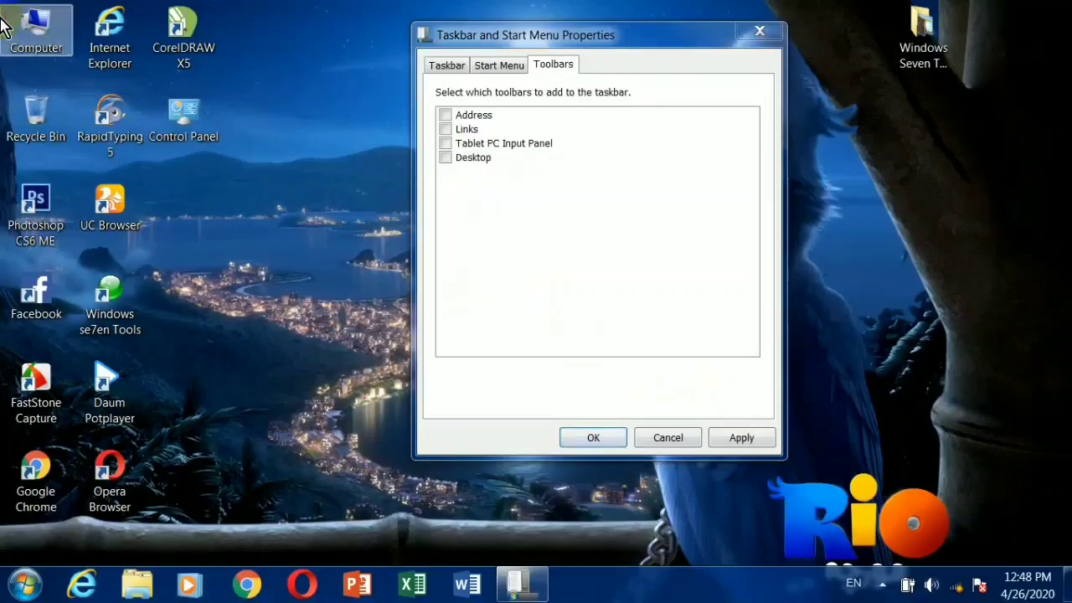
pyautogui.doubleClick(4, 25)
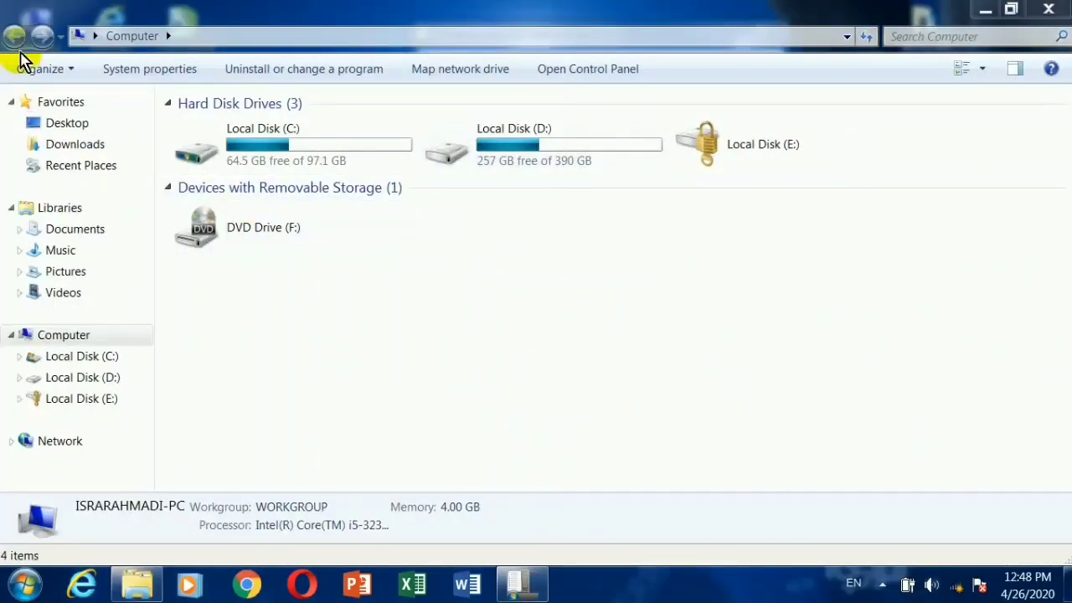
pyautogui.click(1049, 9)
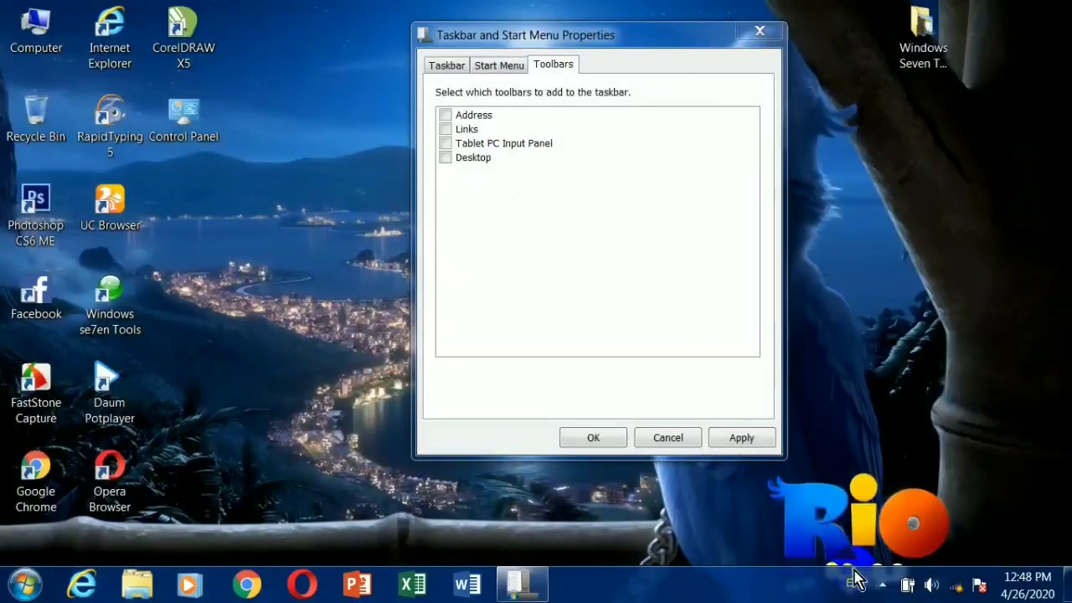
# Add the Desktop toolbar to the taskbar, apply the change, and close the properties dialog.
pyautogui.click(466, 161)
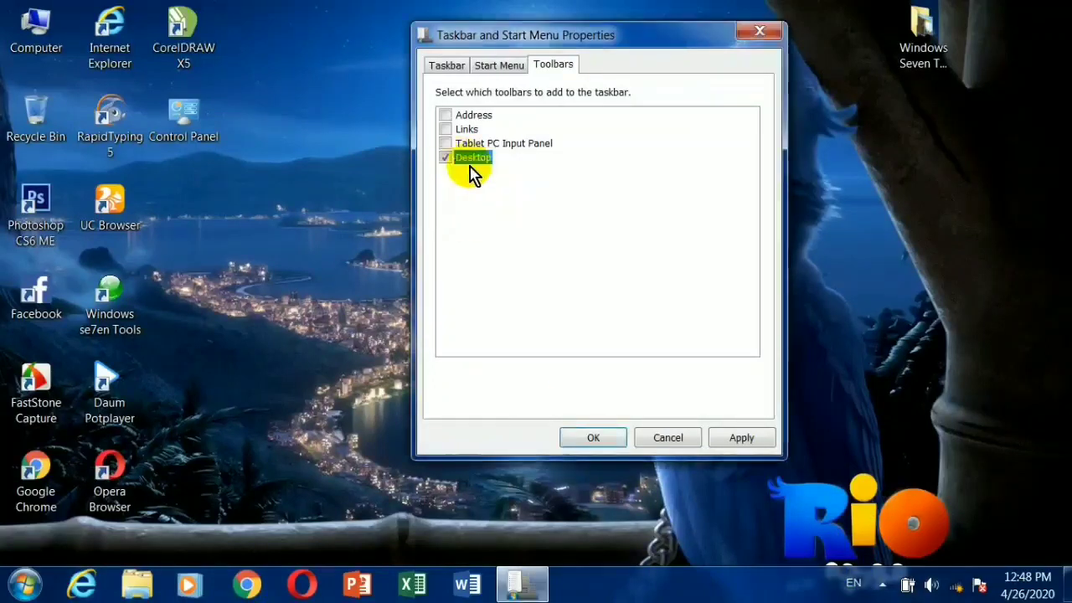
pyautogui.click(736, 438)
pyautogui.click(597, 439)
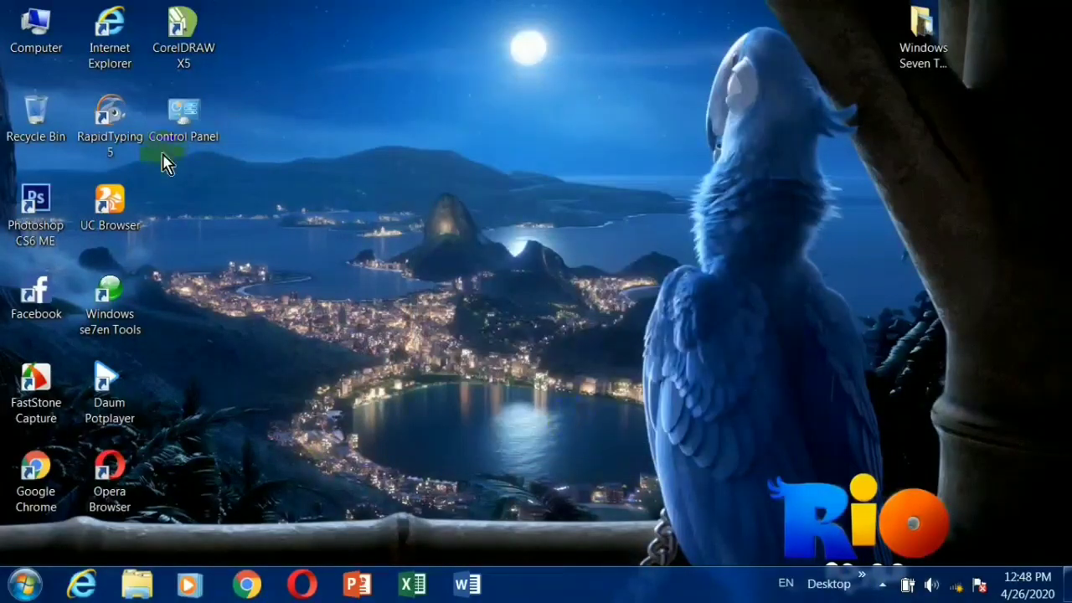
# Browse the Desktop toolbar's list of items, including the user folder and all Control Panel items, and close the list.
pyautogui.click(863, 578)
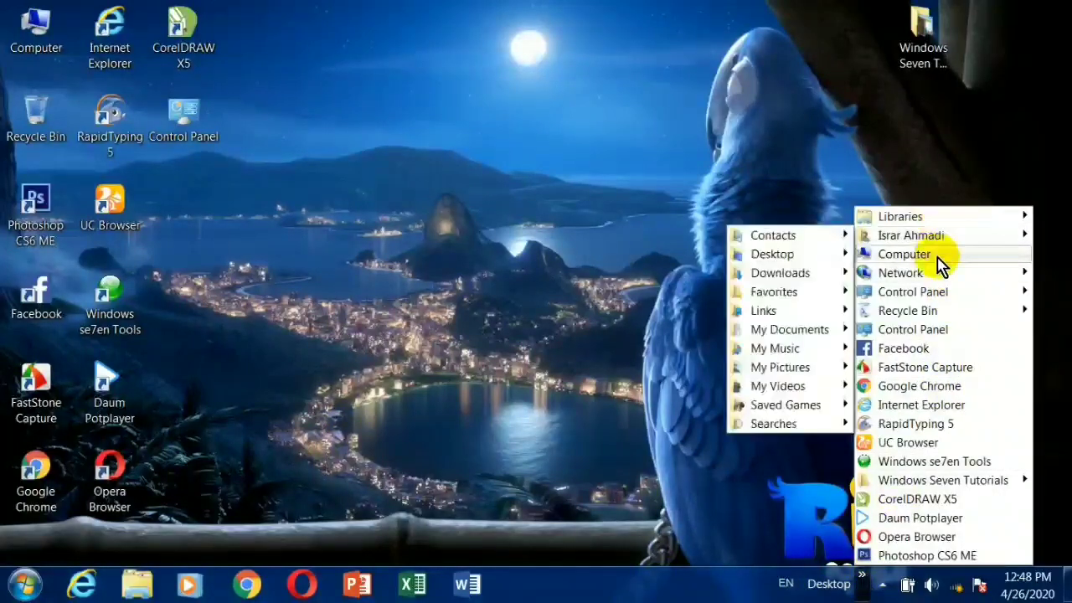
pyautogui.moveTo(938, 256)
pyautogui.moveTo(800, 275)
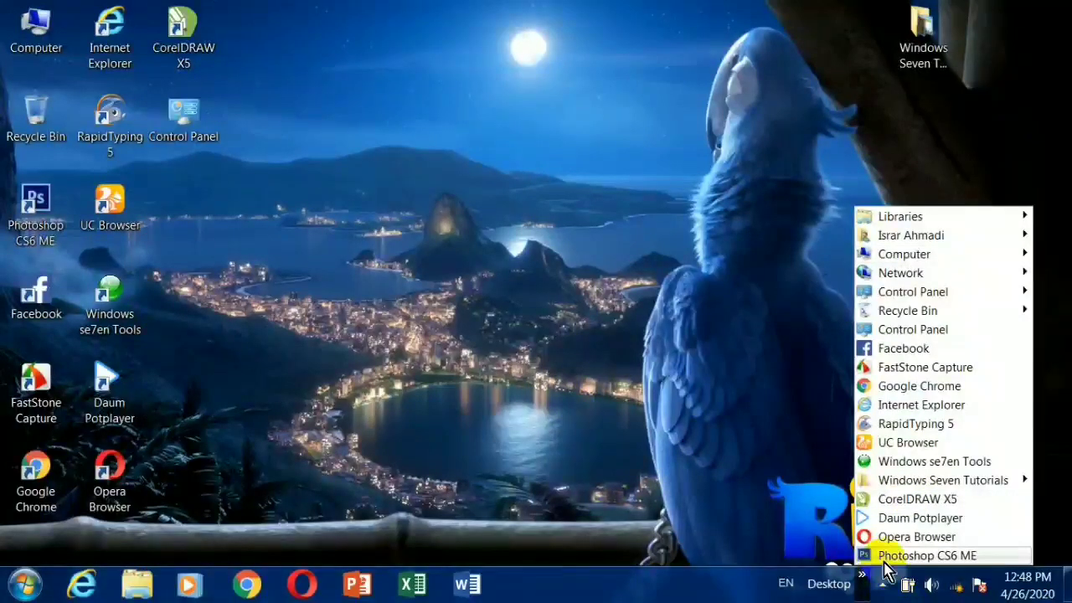
pyautogui.moveTo(933, 292)
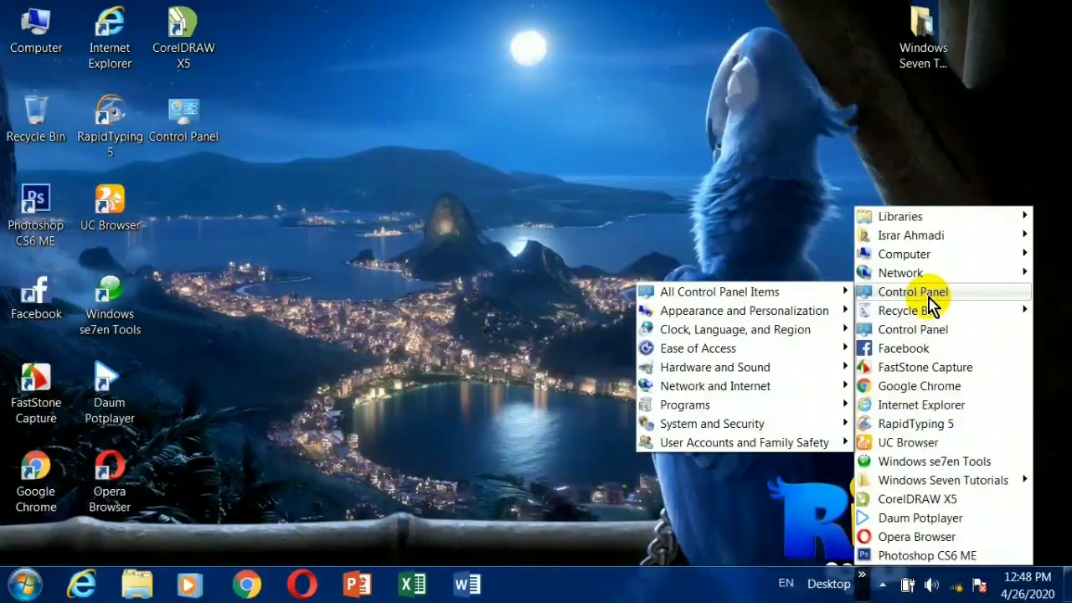
pyautogui.moveTo(682, 311)
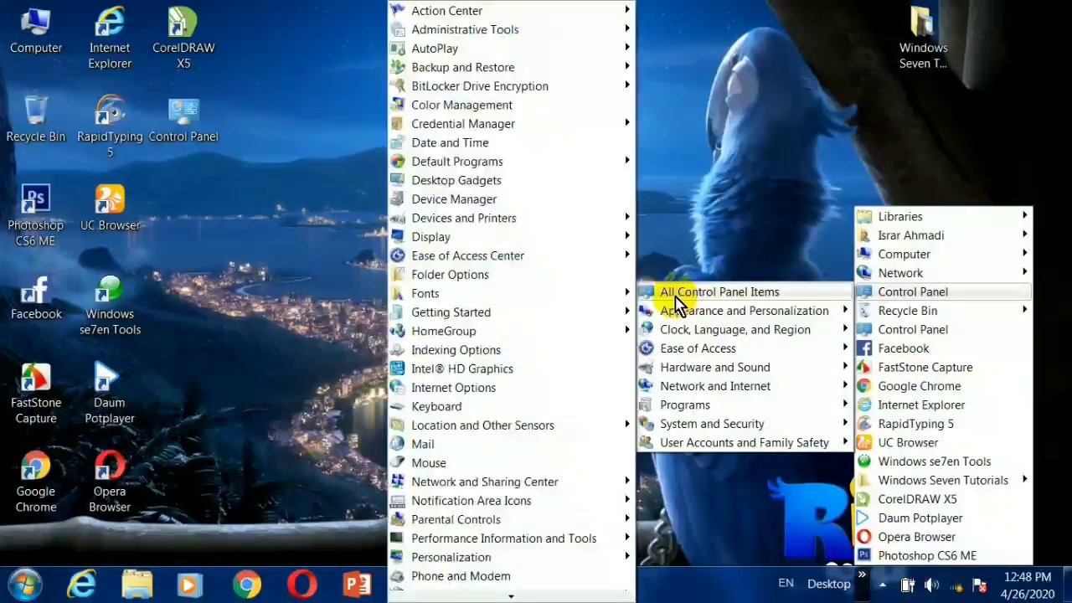
pyautogui.moveTo(434, 174)
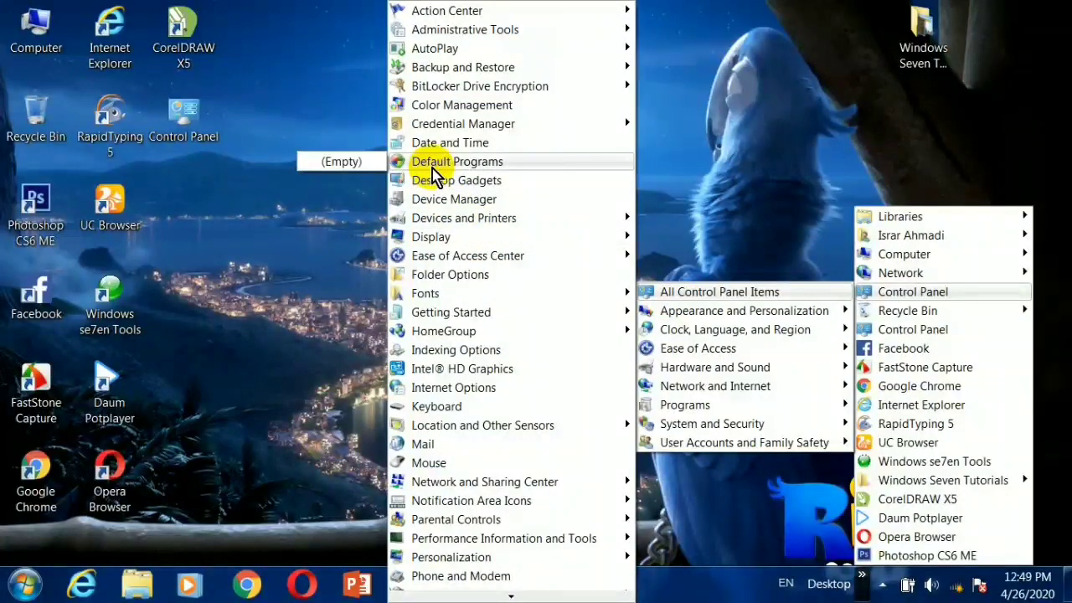
pyautogui.click(374, 396)
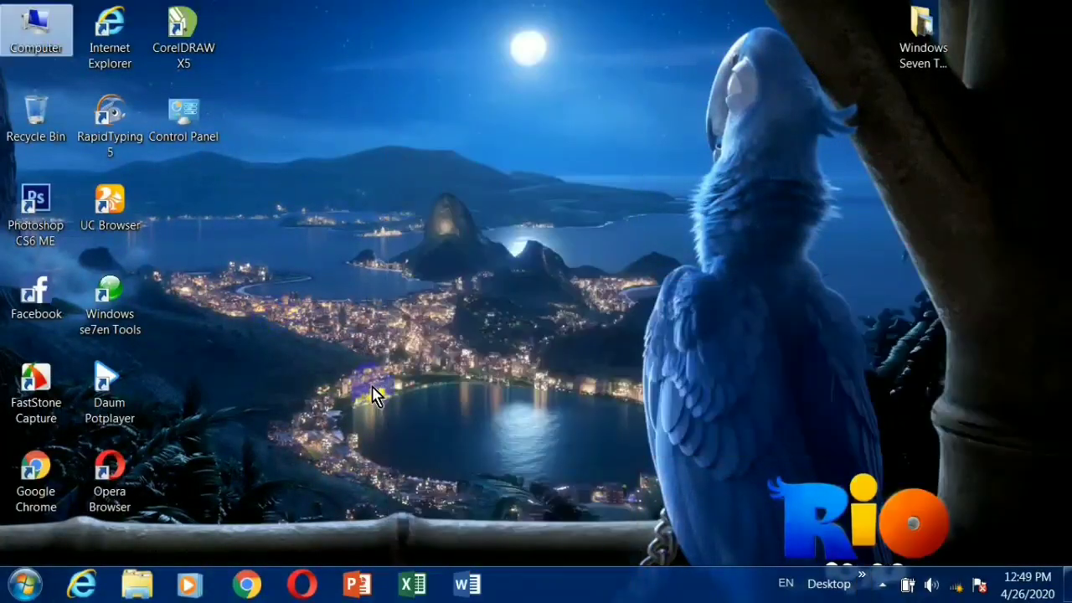
# Remove the Desktop toolbar in the taskbar properties, apply the change, and close the dialog.
pyautogui.rightClick(613, 599)
pyautogui.click(642, 584)
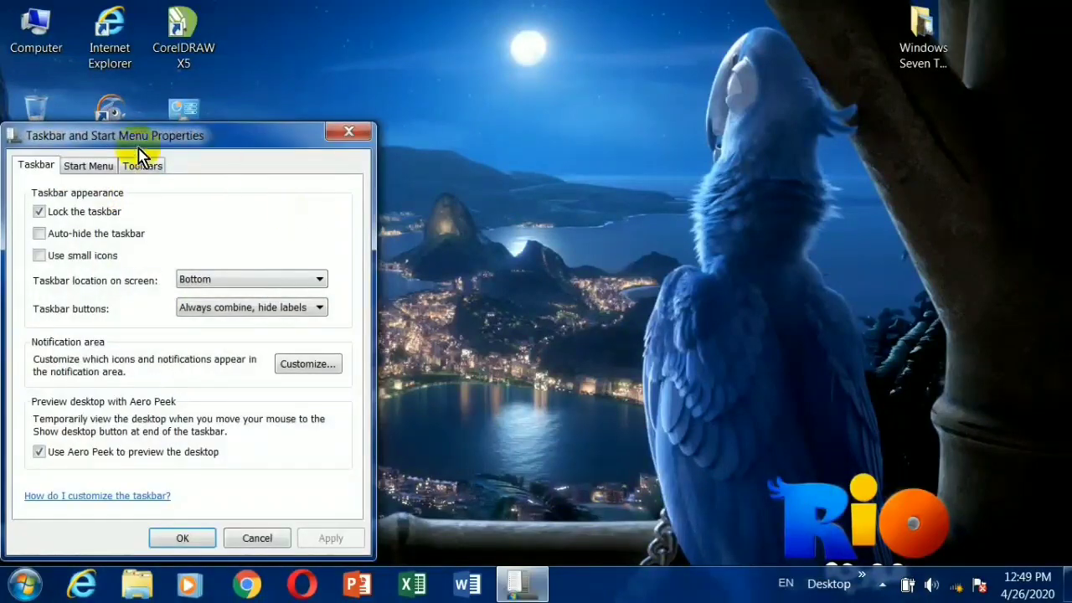
pyautogui.moveTo(102, 138); pyautogui.dragTo(440, 17)
pyautogui.click(481, 44)
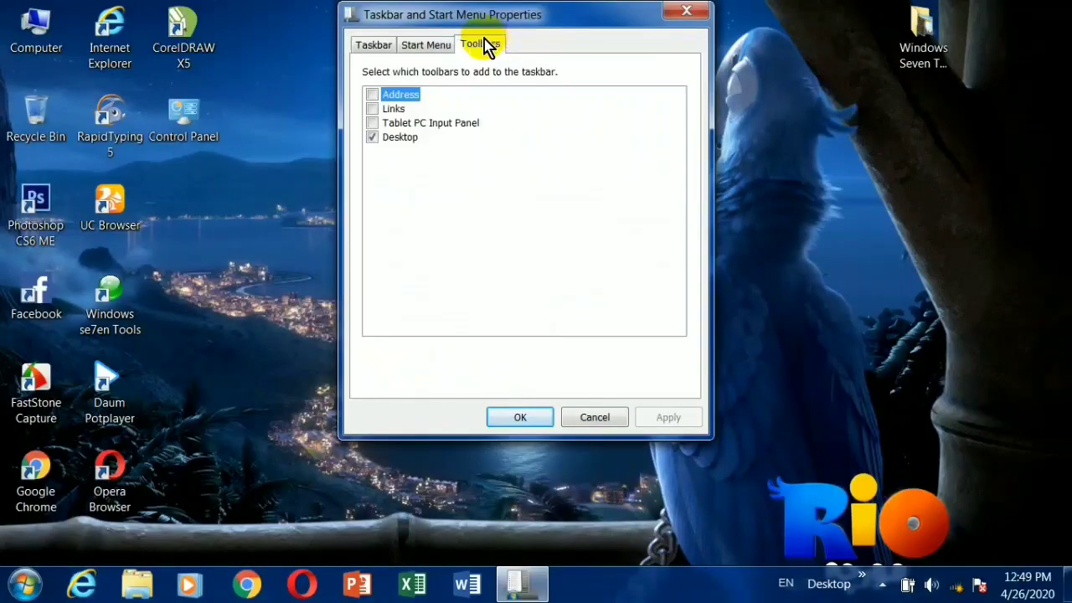
pyautogui.click(372, 137)
pyautogui.click(670, 419)
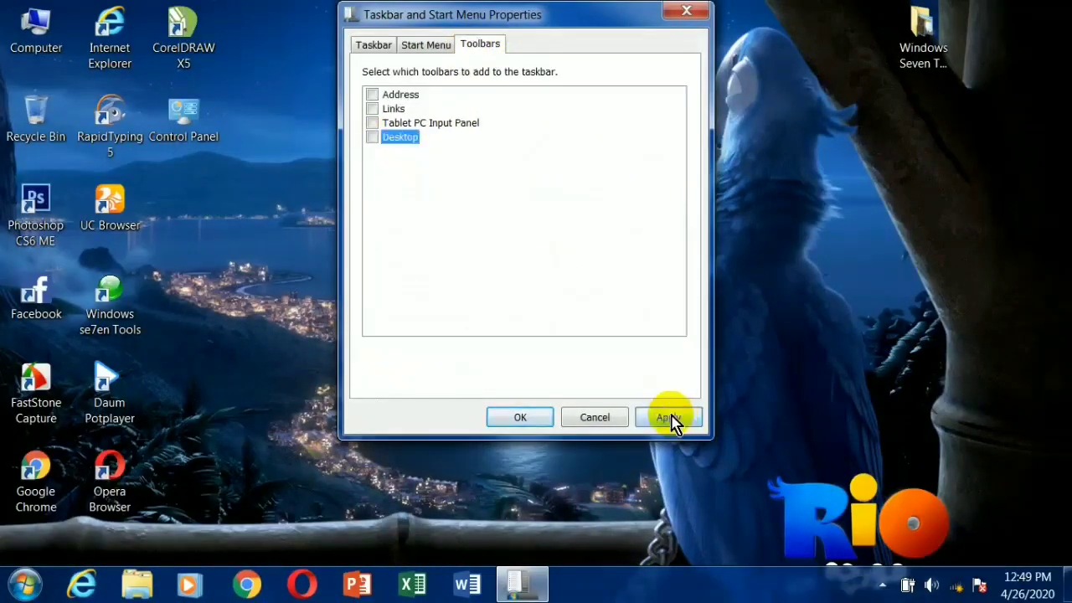
pyautogui.click(540, 418)
# Open the taskbar properties to review the taskbar appearance options, and close the dialog without changes.
pyautogui.rightClick(604, 585)
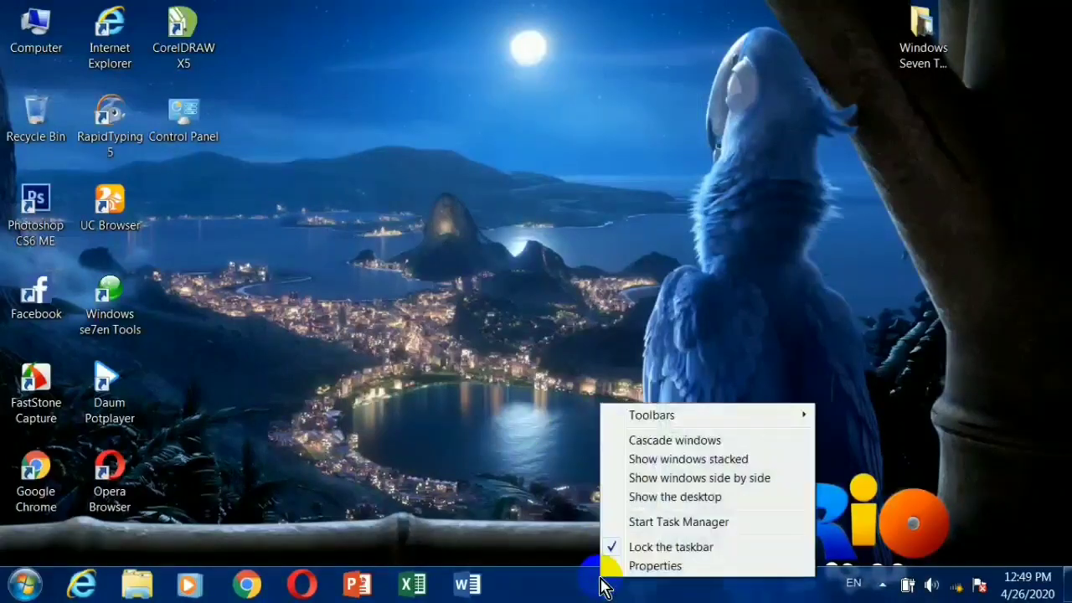
pyautogui.click(656, 567)
pyautogui.click(357, 137)
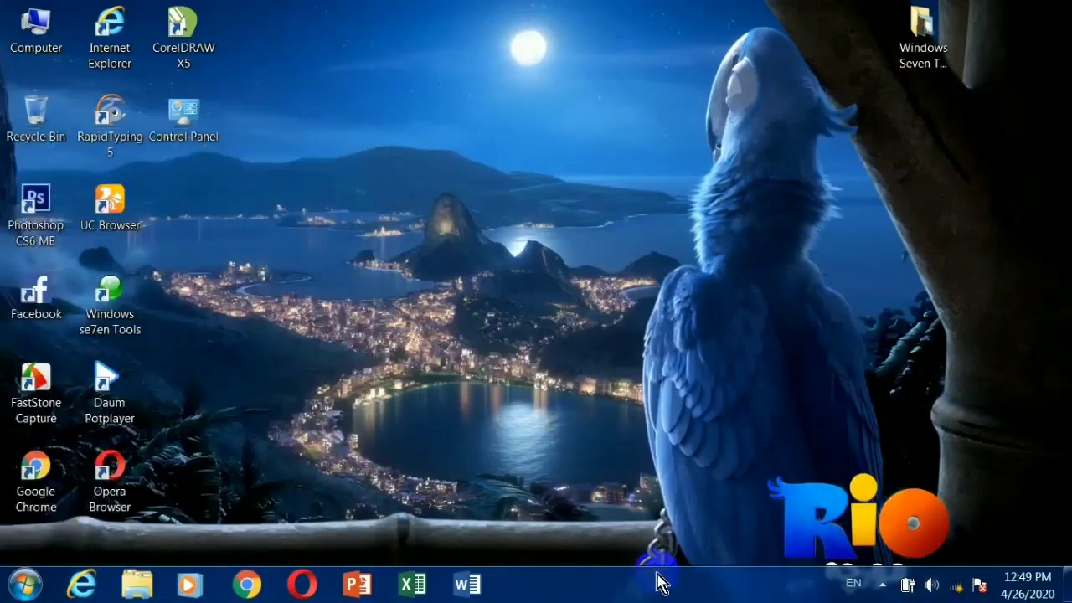
pyautogui.rightClick(658, 584)
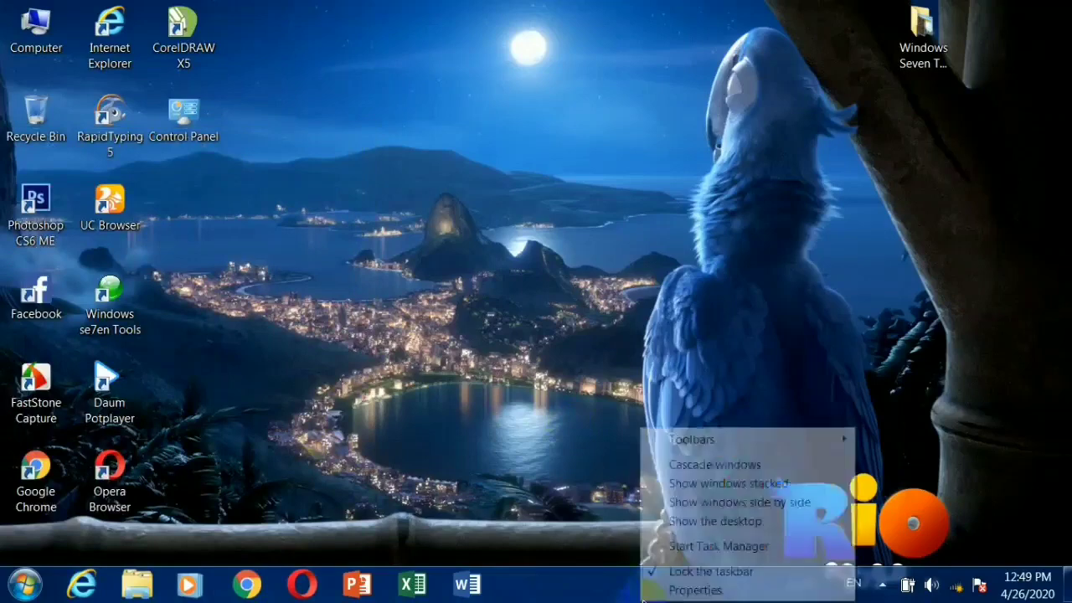
pyautogui.click(702, 589)
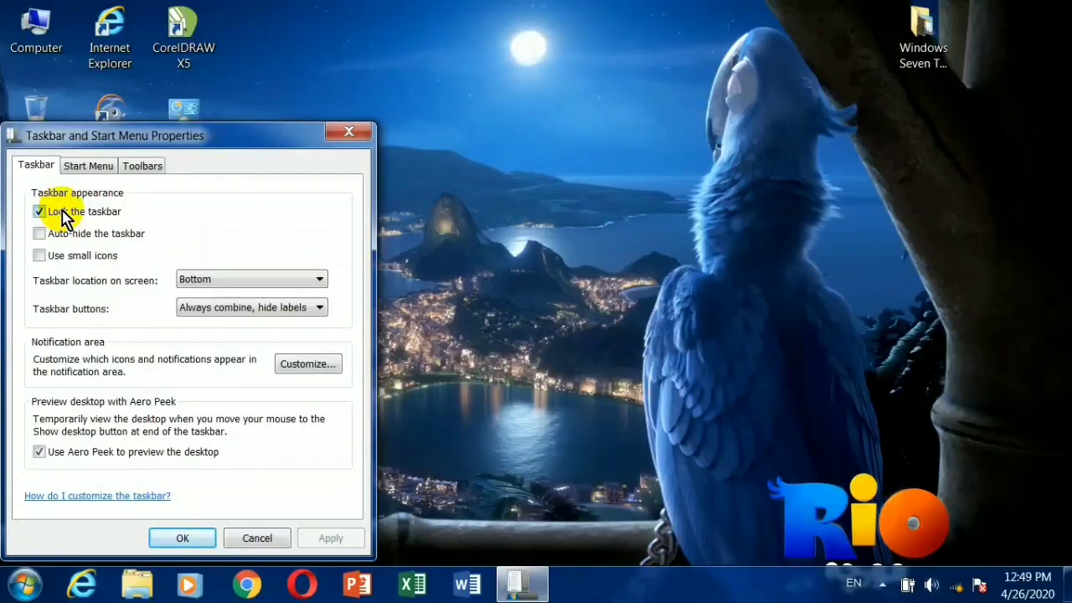
pyautogui.click(350, 132)
# Start Task Manager from the taskbar to view its Applications list, and close it.
pyautogui.rightClick(638, 595)
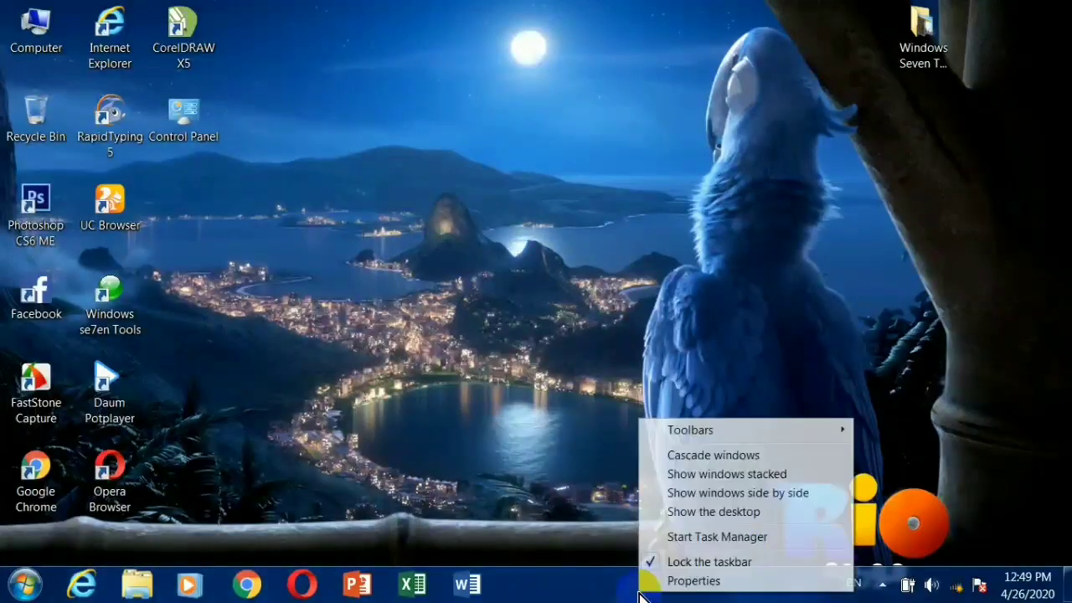
pyautogui.click(712, 537)
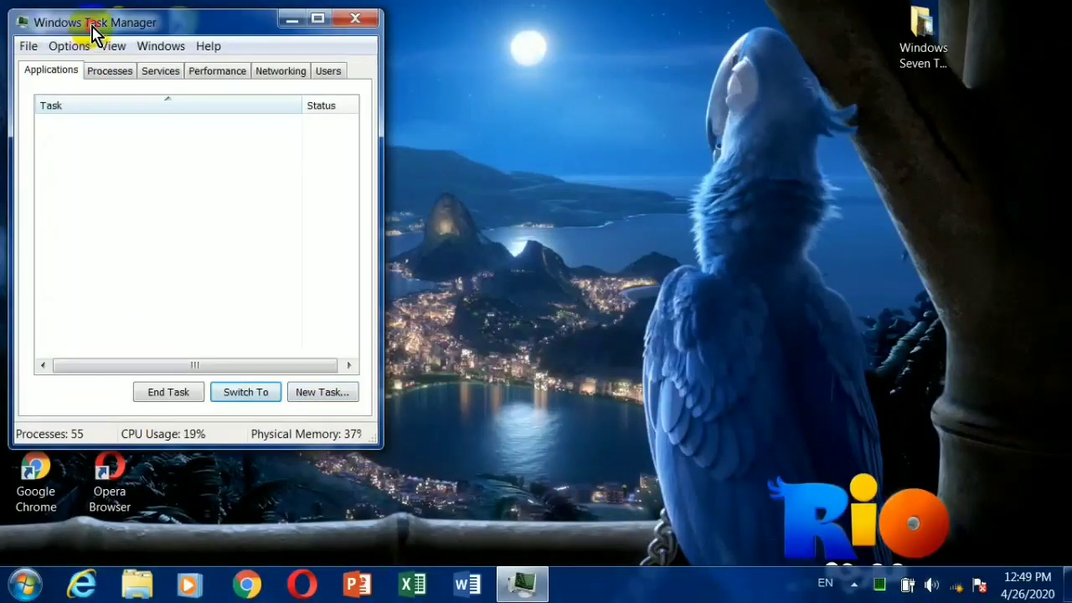
pyautogui.moveTo(94, 31); pyautogui.dragTo(204, 38)
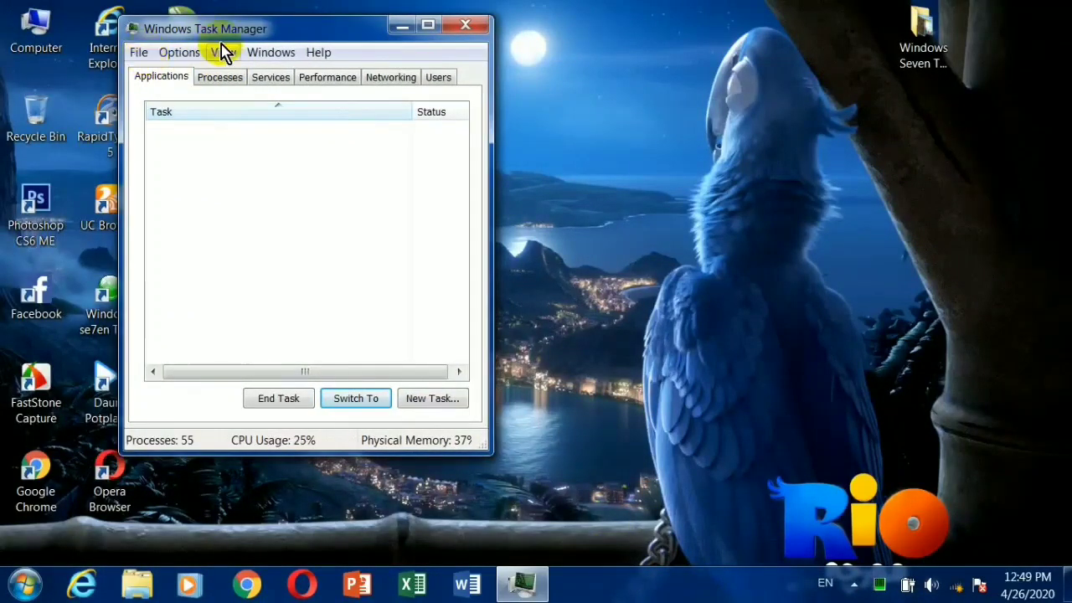
pyautogui.click(466, 34)
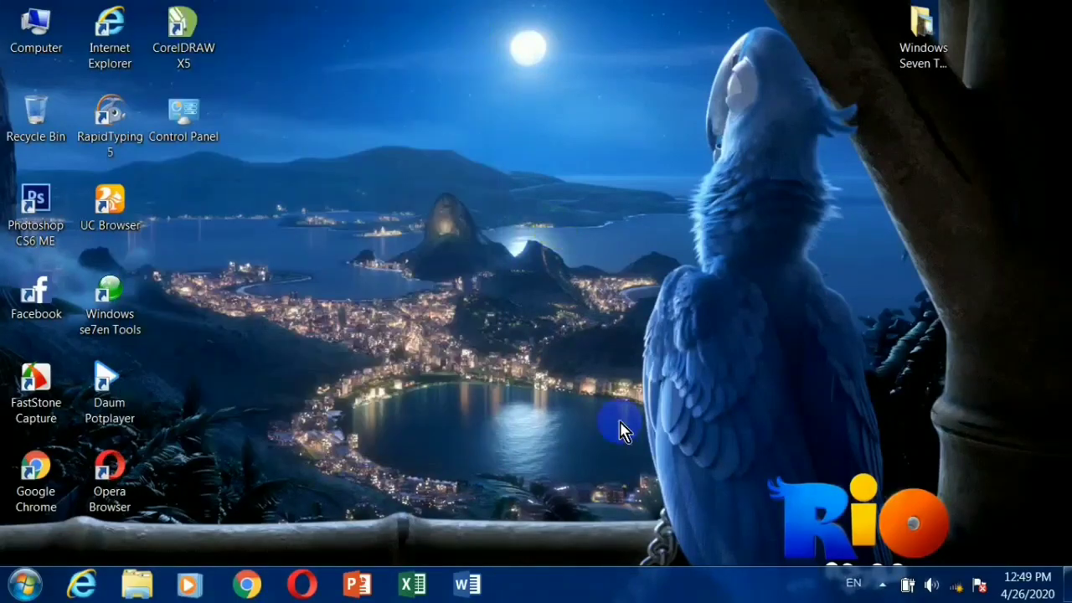
# Review the taskbar's Show the desktop command, and open a blank workbook in Excel.
pyautogui.rightClick(581, 577)
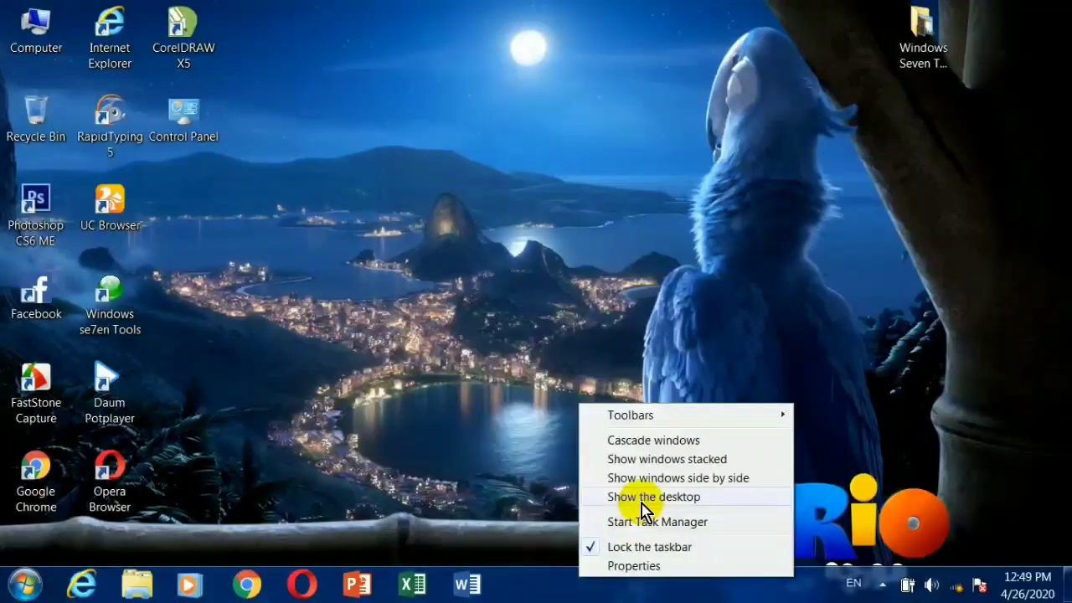
pyautogui.click(412, 584)
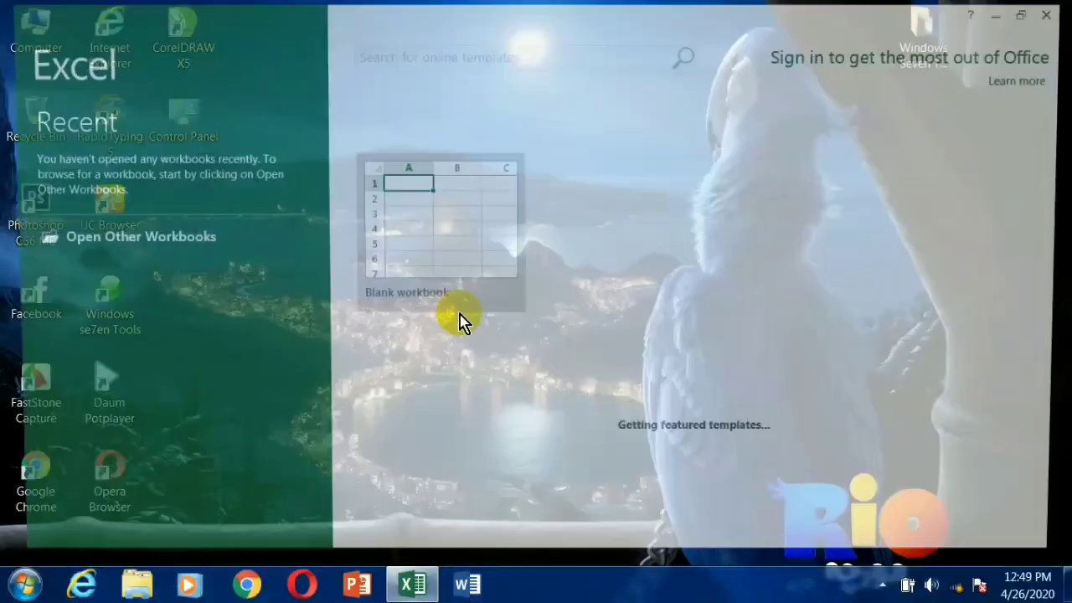
pyautogui.click(411, 246)
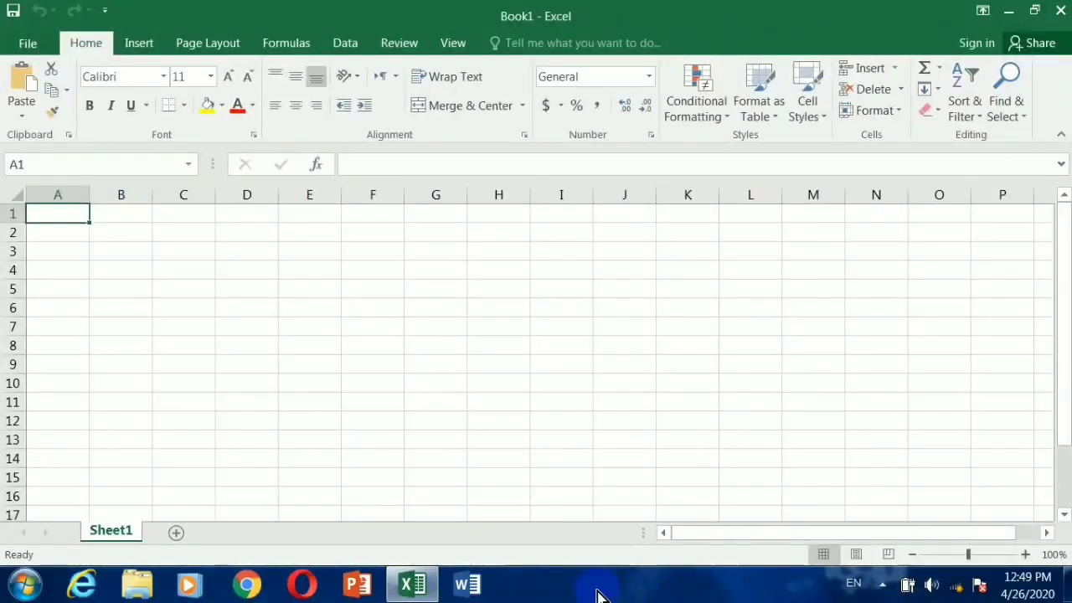
# Show the desktop through the taskbar's commands, and restore the open Excel window.
pyautogui.rightClick(587, 587)
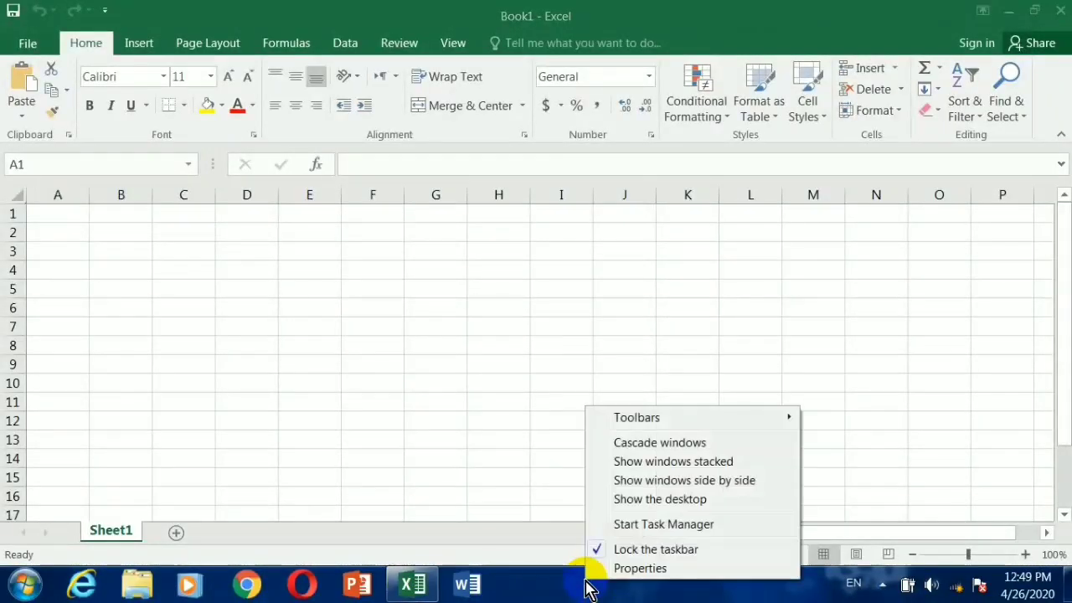
pyautogui.click(651, 501)
pyautogui.rightClick(610, 581)
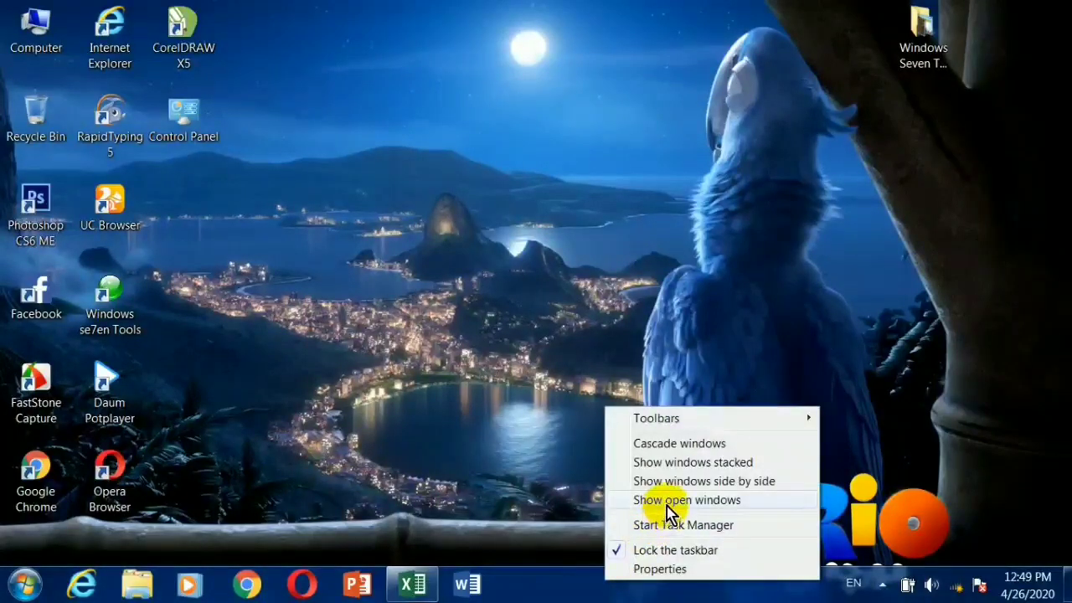
pyautogui.click(670, 501)
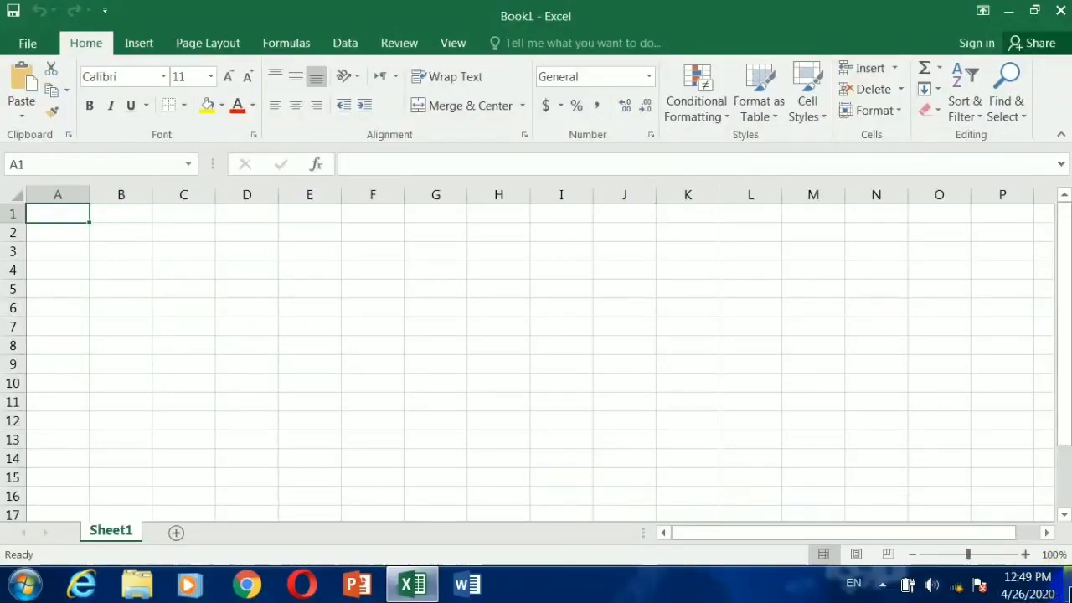
# Peek at the desktop behind the Excel window, and use Show desktop at the end of the taskbar.
pyautogui.moveTo(1066, 586)
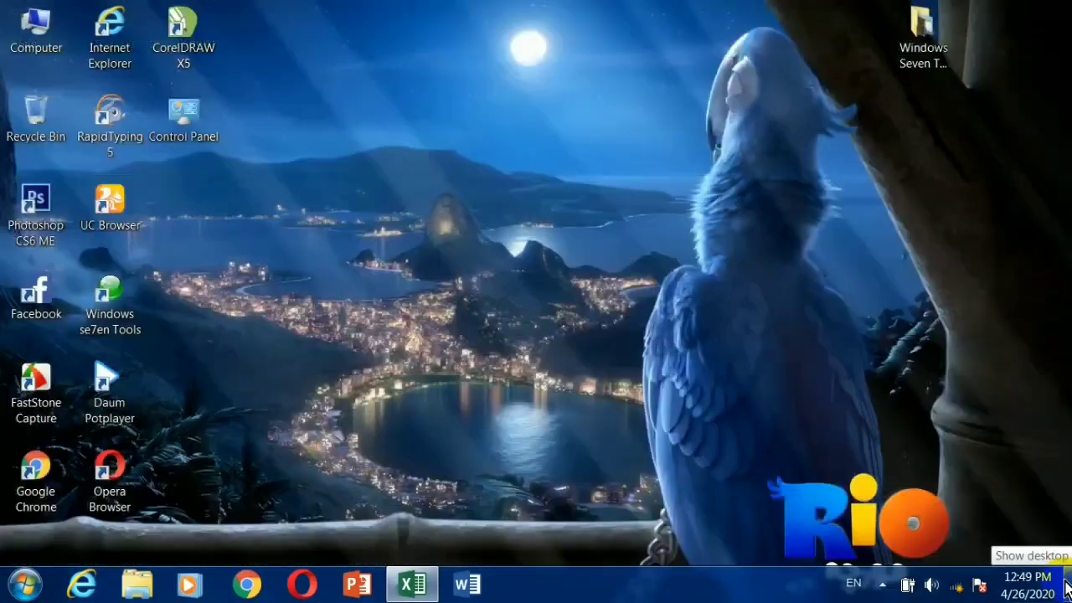
pyautogui.click(1065, 586)
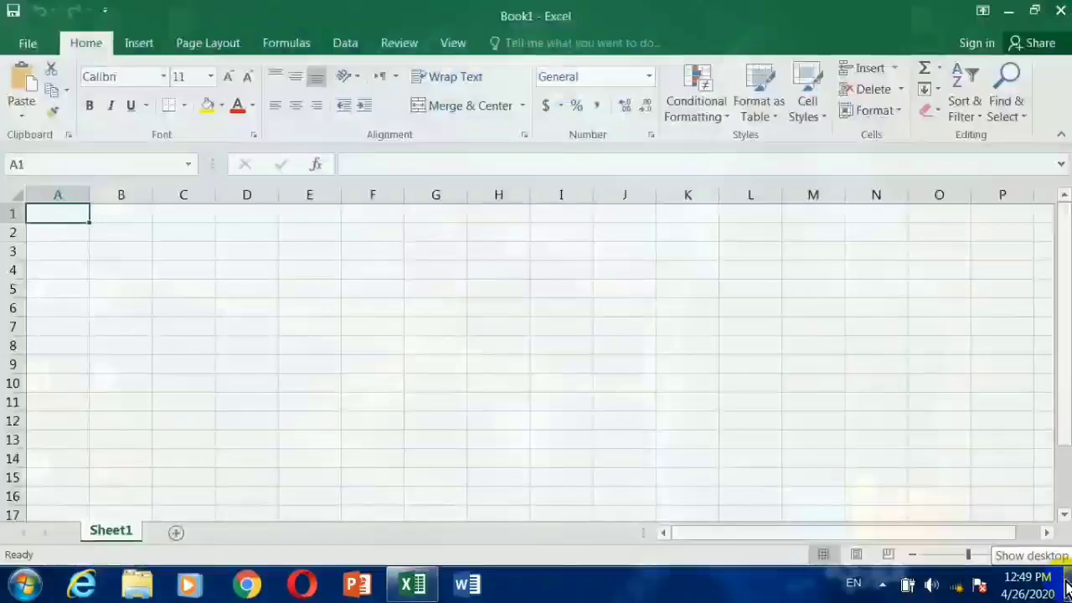
# Use Show desktop at the end of the taskbar repeatedly to switch between the Excel window and the desktop.
pyautogui.click(1066, 587)
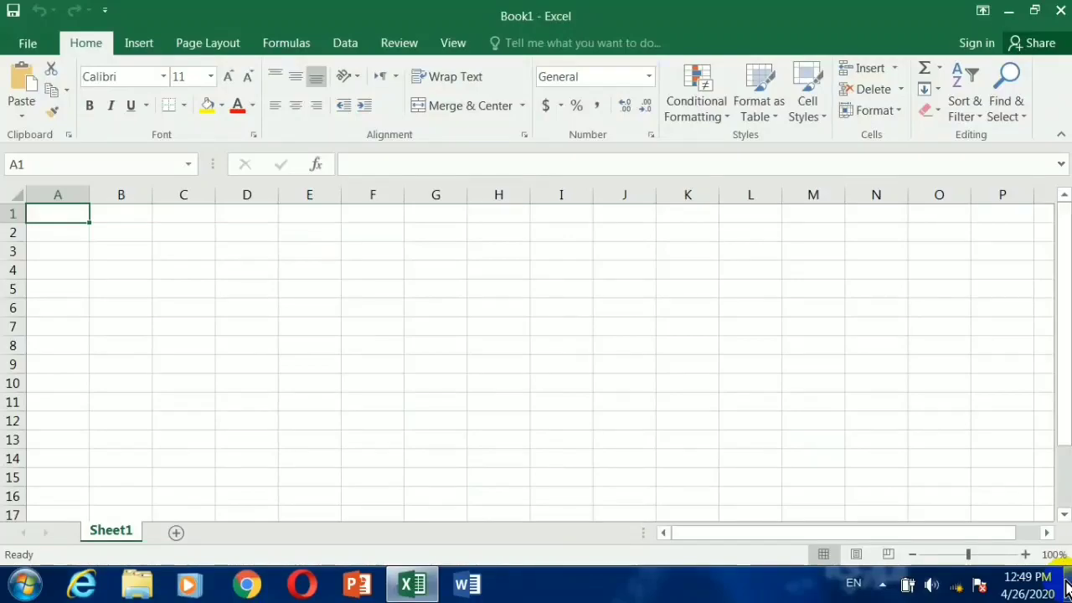
pyautogui.click(1066, 587)
pyautogui.click(1066, 586)
pyautogui.click(1066, 586)
pyautogui.click(1066, 587)
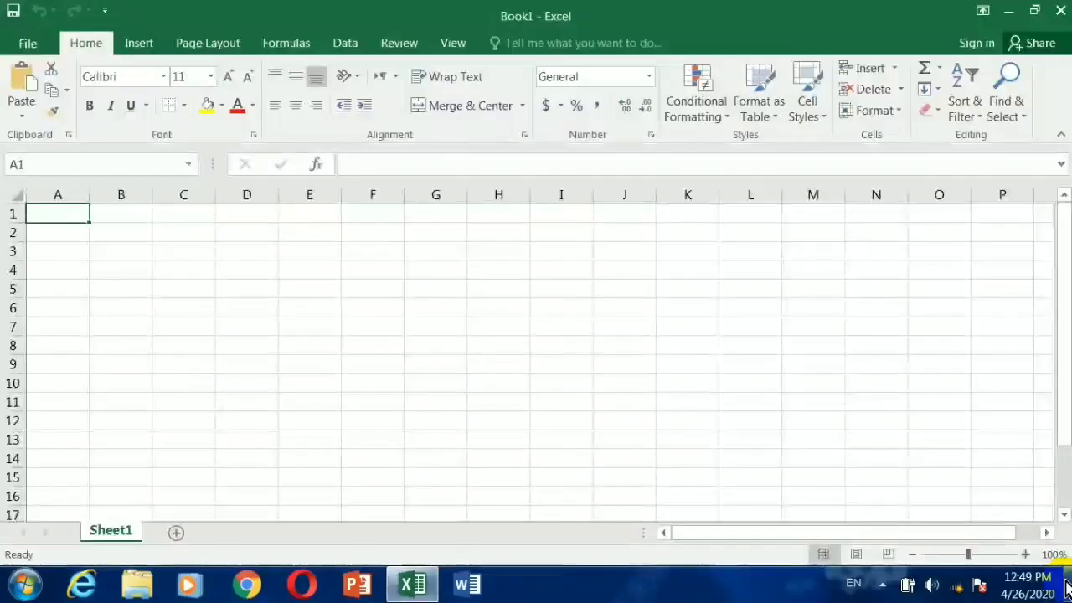
pyautogui.click(1065, 587)
pyautogui.click(1066, 586)
pyautogui.click(1066, 586)
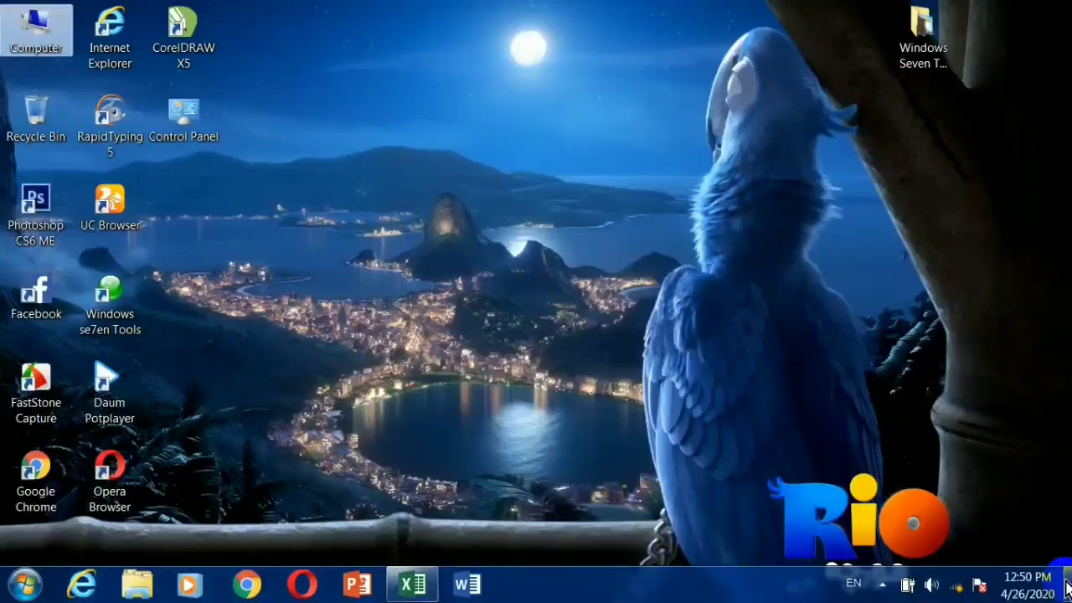
pyautogui.click(1065, 587)
pyautogui.click(1065, 587)
# Review the taskbar's window arrangement commands, and open a blank document in Word.
pyautogui.rightClick(634, 596)
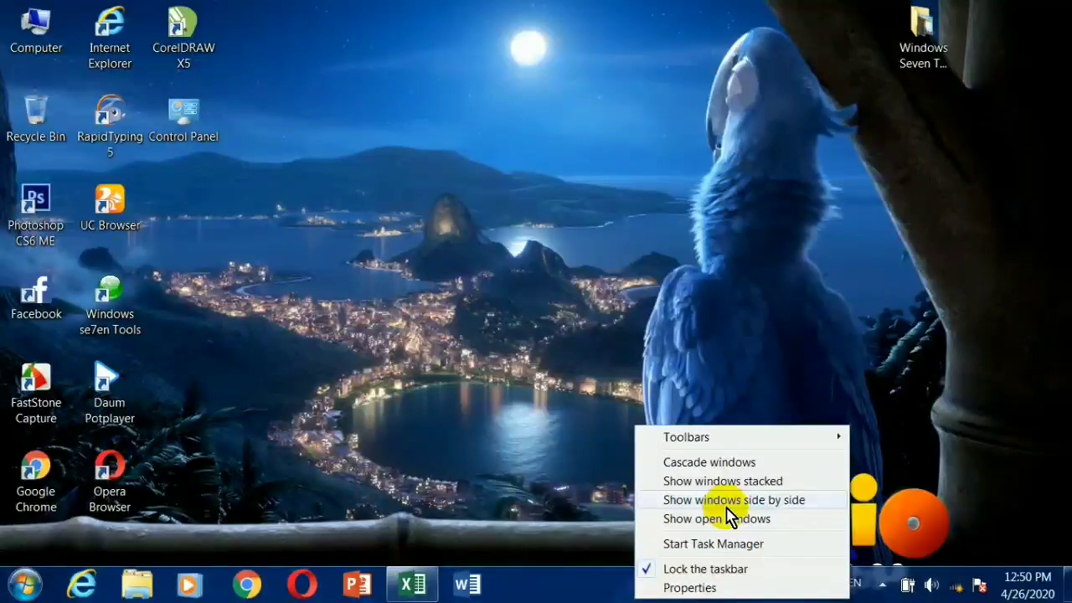
pyautogui.click(468, 584)
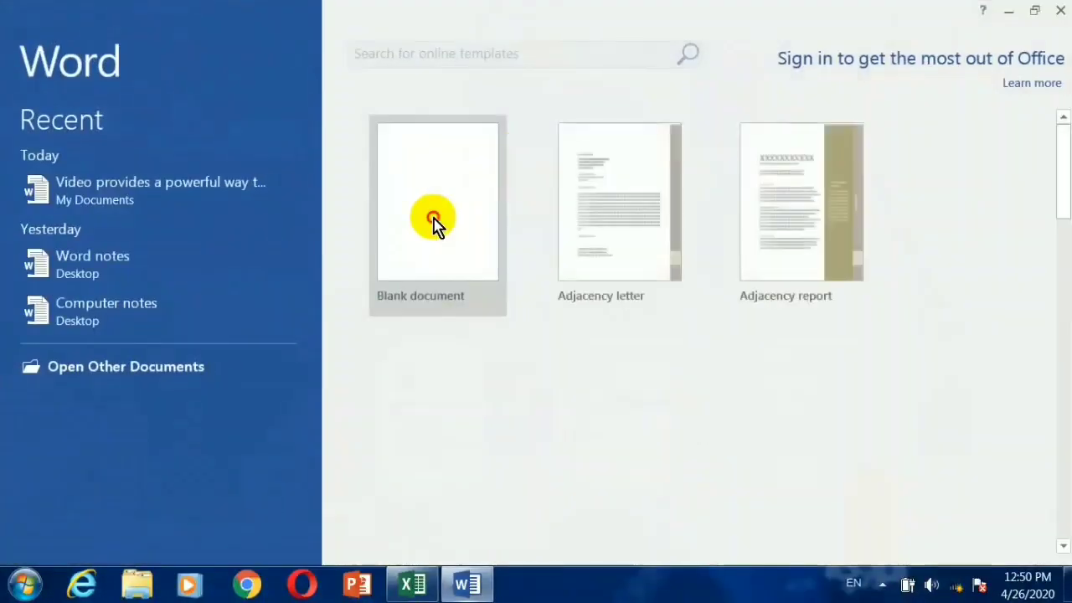
pyautogui.click(433, 219)
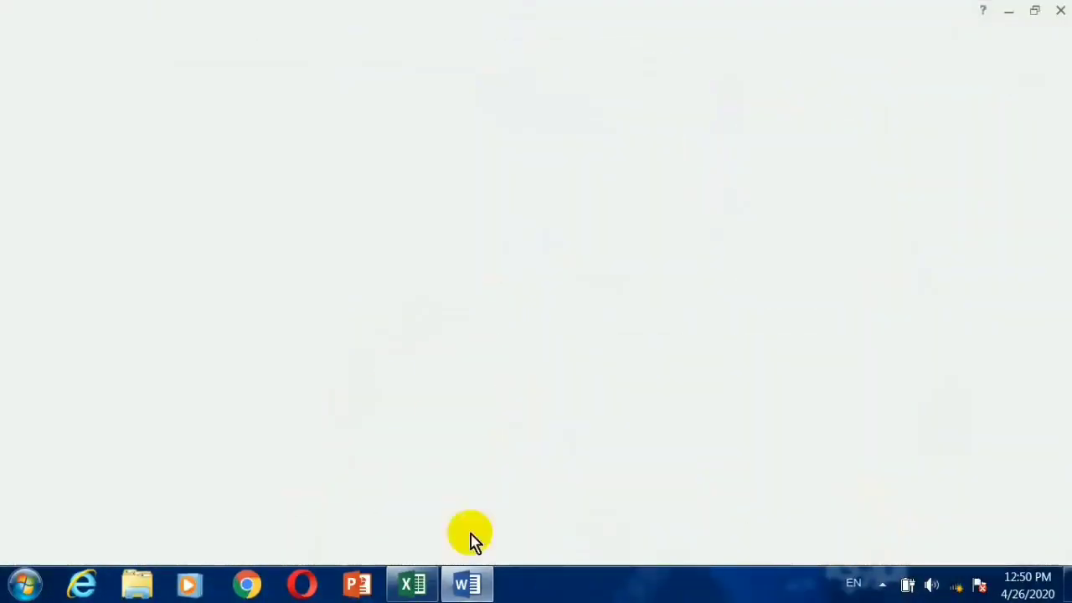
# Apply Show windows side by side with only Document1 open, and minimize and restore the Word window.
pyautogui.rightClick(651, 595)
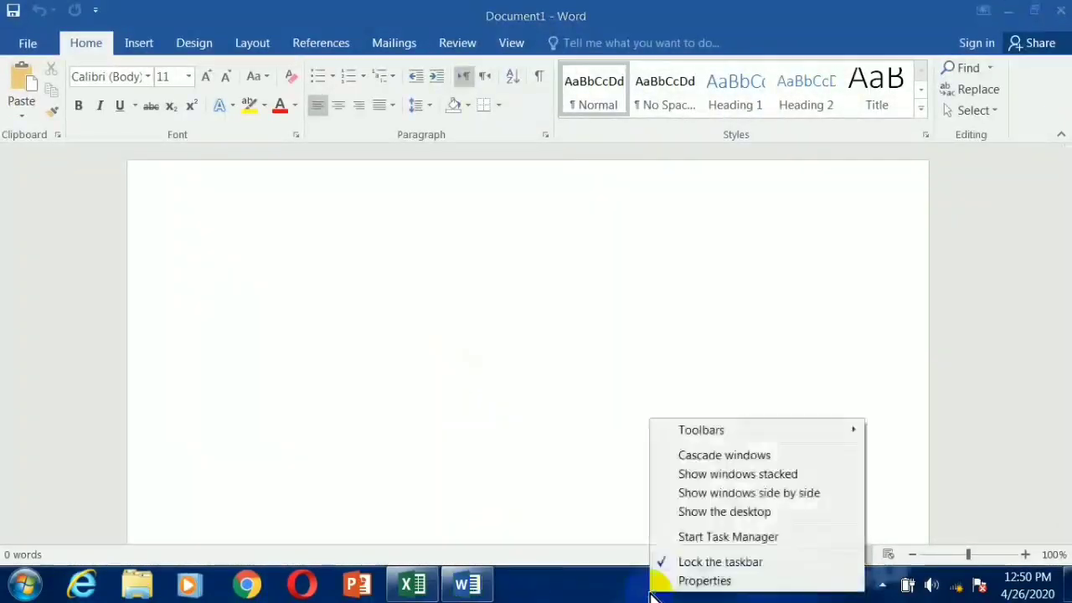
pyautogui.click(729, 494)
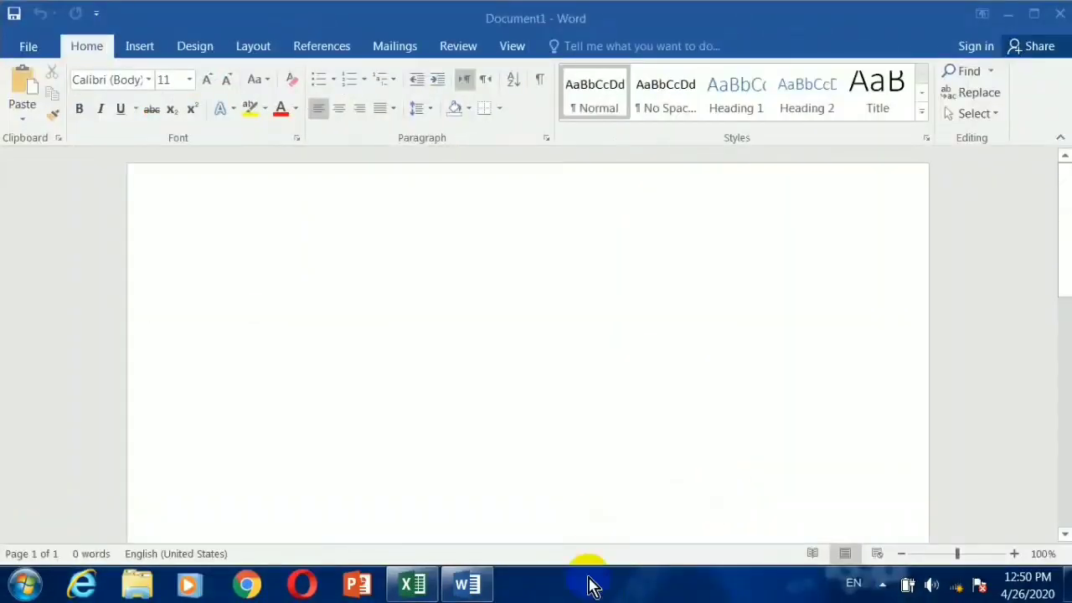
pyautogui.click(1007, 14)
pyautogui.click(453, 586)
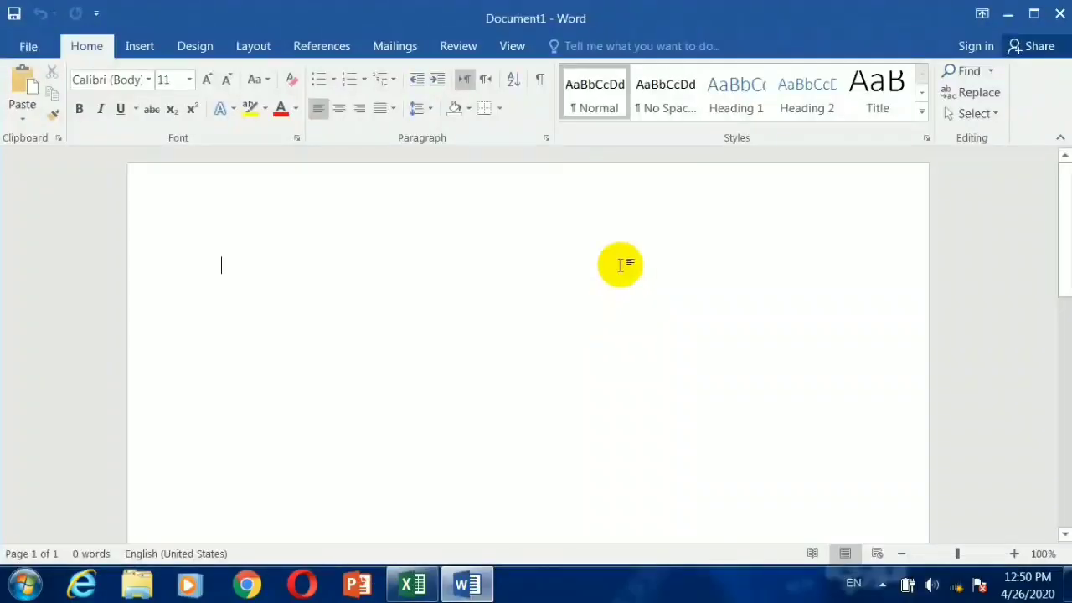
# With a second blank Word document open, arrange both windows side by side and stacked through the taskbar's commands.
pyautogui.rightClick(617, 591)
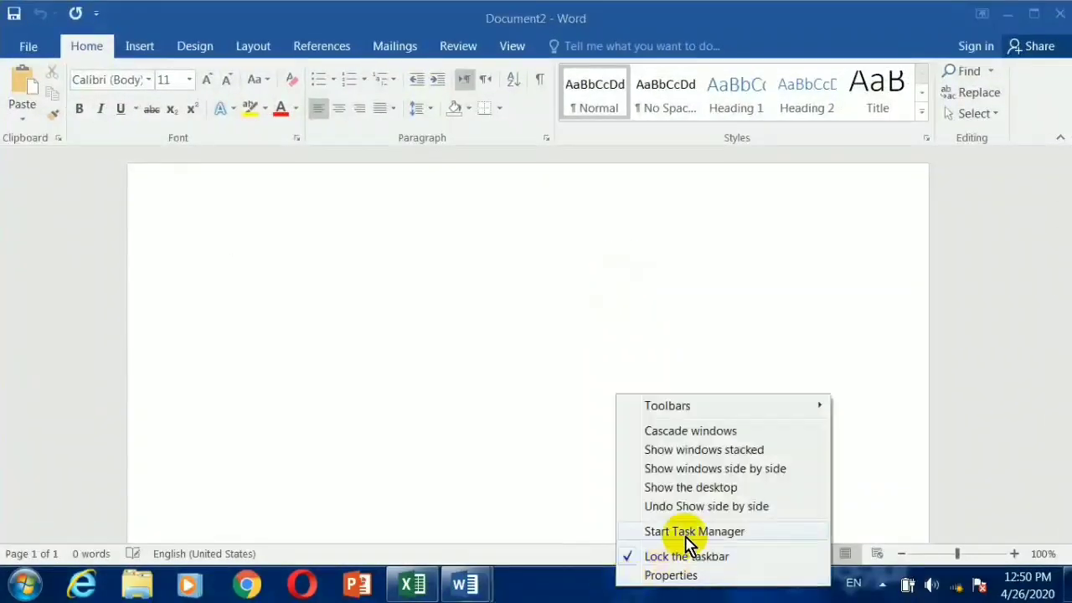
pyautogui.click(733, 471)
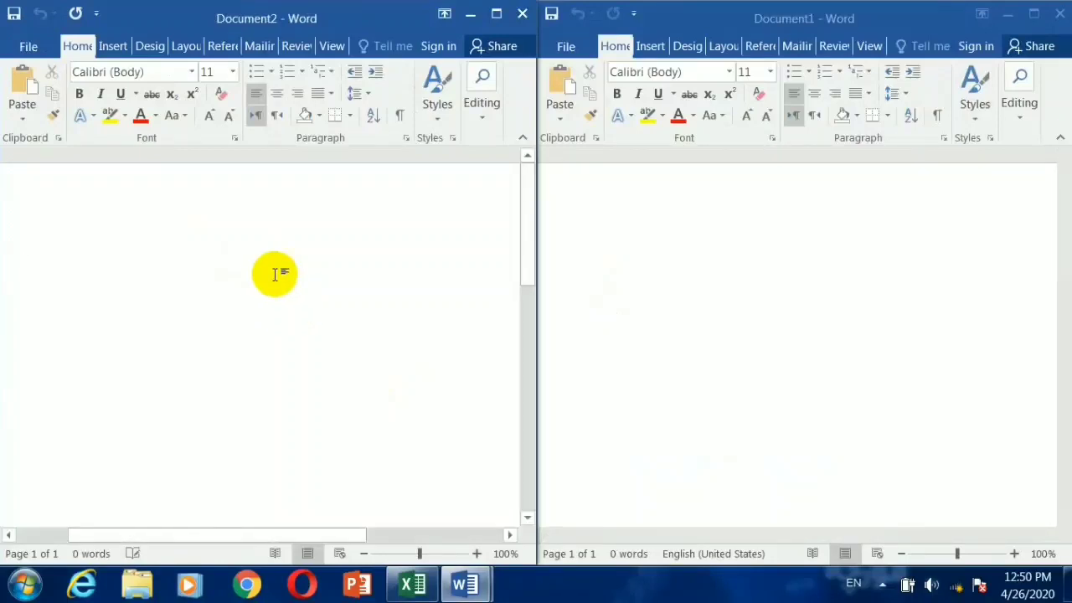
pyautogui.click(606, 266)
pyautogui.rightClick(604, 600)
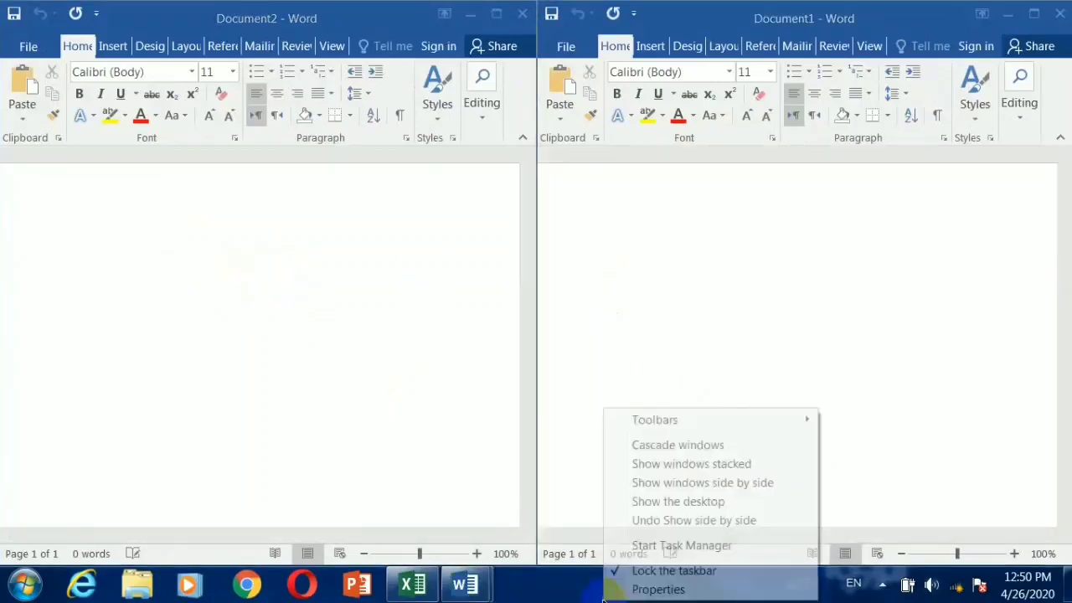
pyautogui.click(700, 466)
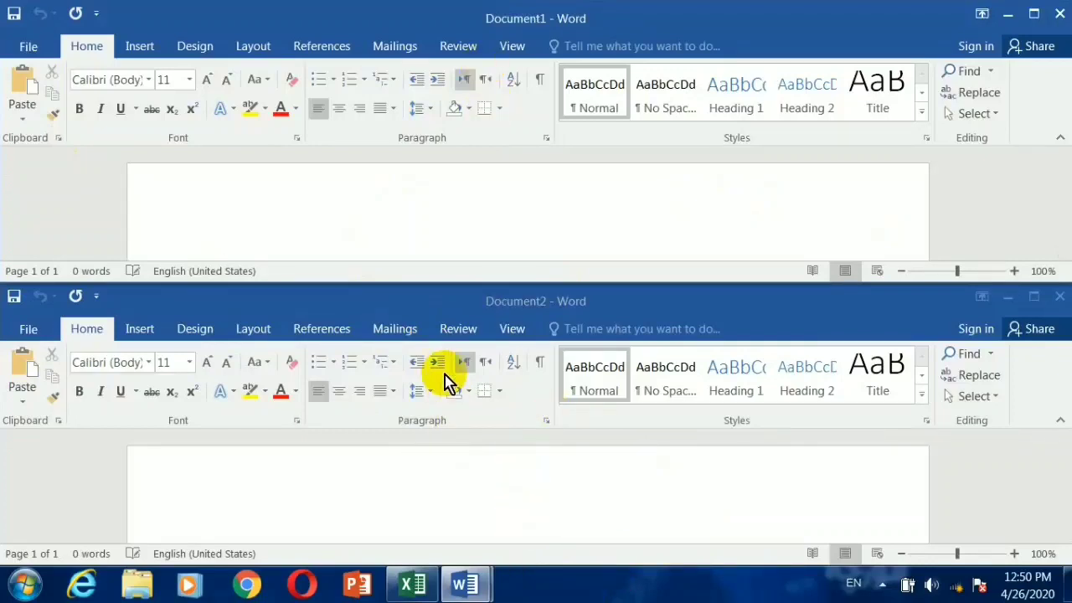
# Cascade the two Word windows through the taskbar's commands, and undo the cascade.
pyautogui.rightClick(630, 589)
pyautogui.click(712, 426)
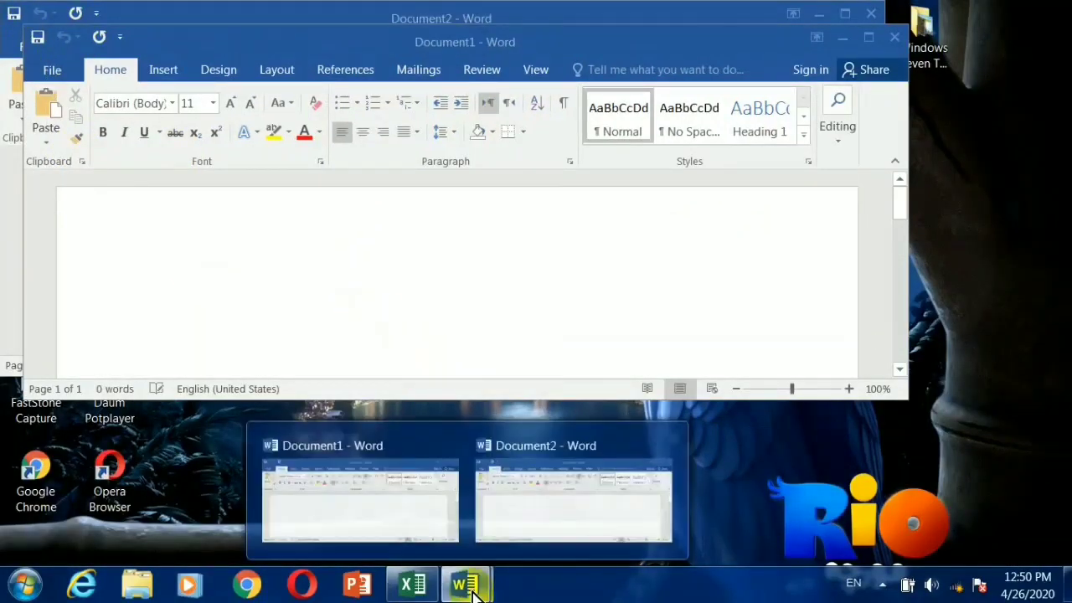
pyautogui.rightClick(634, 589)
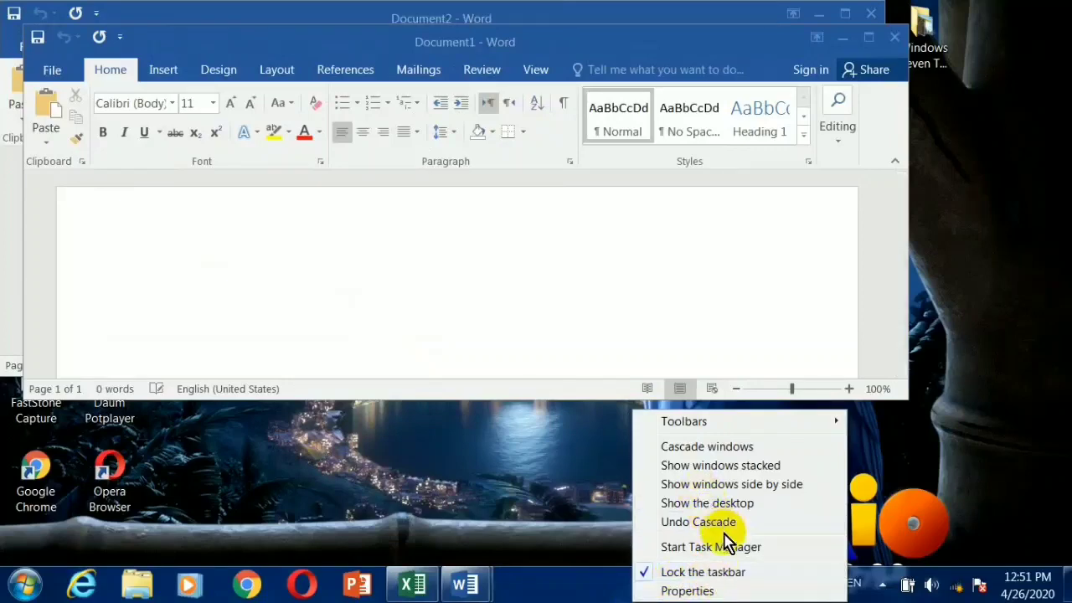
pyautogui.click(725, 534)
# Show the two Word windows side by side again, and try to undo that arrangement.
pyautogui.rightClick(713, 591)
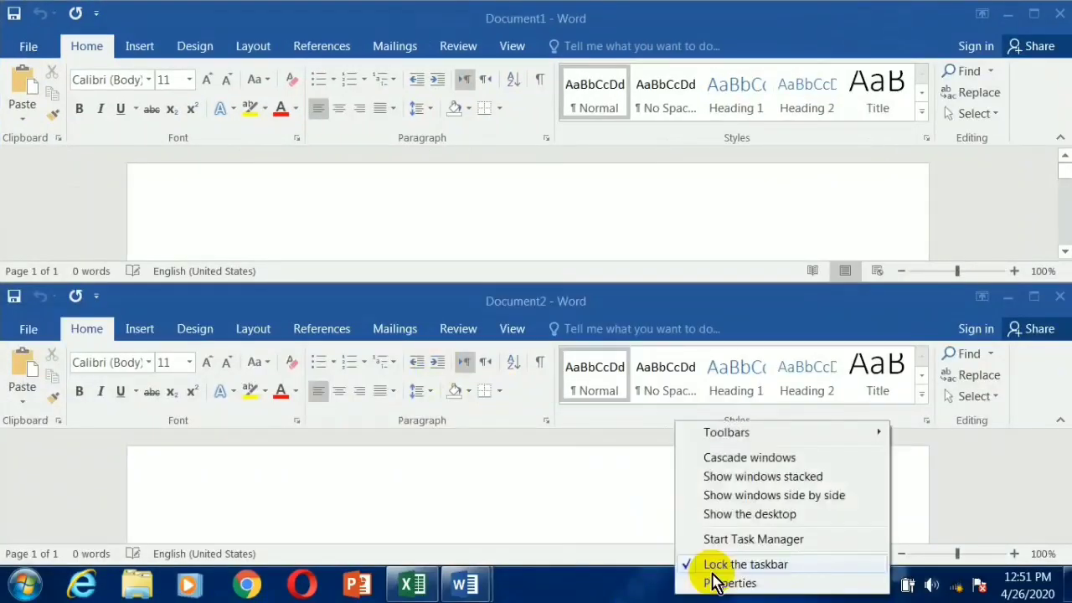
pyautogui.click(796, 496)
pyautogui.rightClick(682, 586)
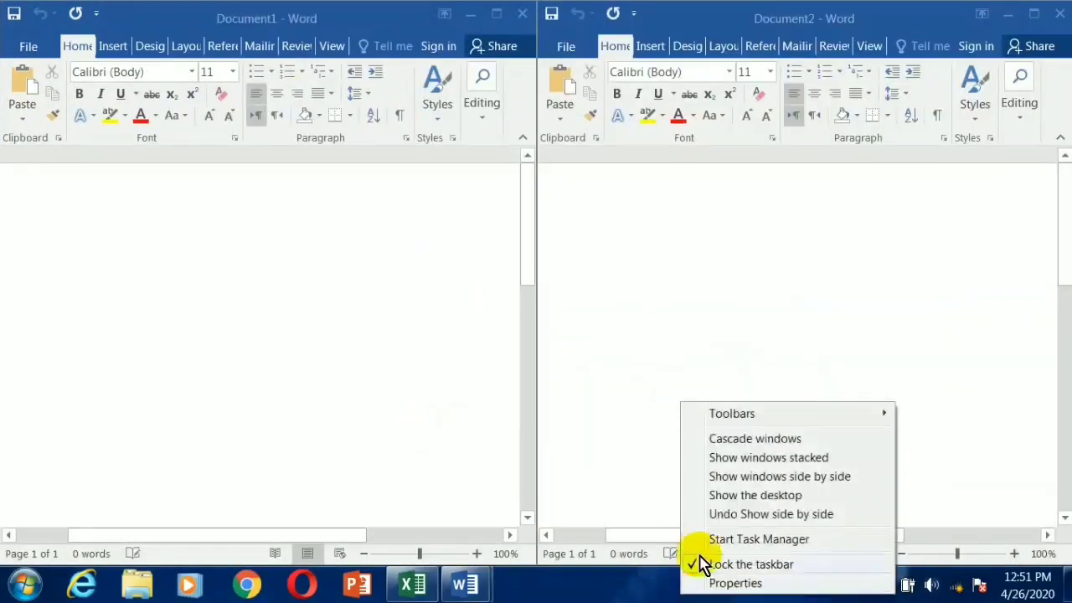
pyautogui.click(742, 514)
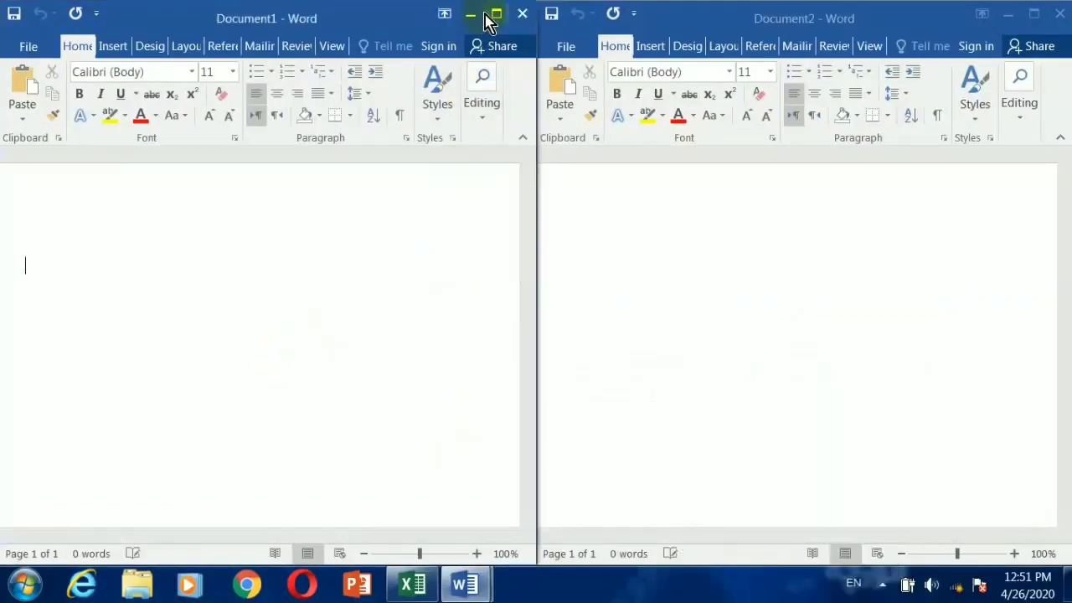
# Create several more blank documents from the maximized Document1 window, and cascade all the Word windows.
pyautogui.click(488, 15)
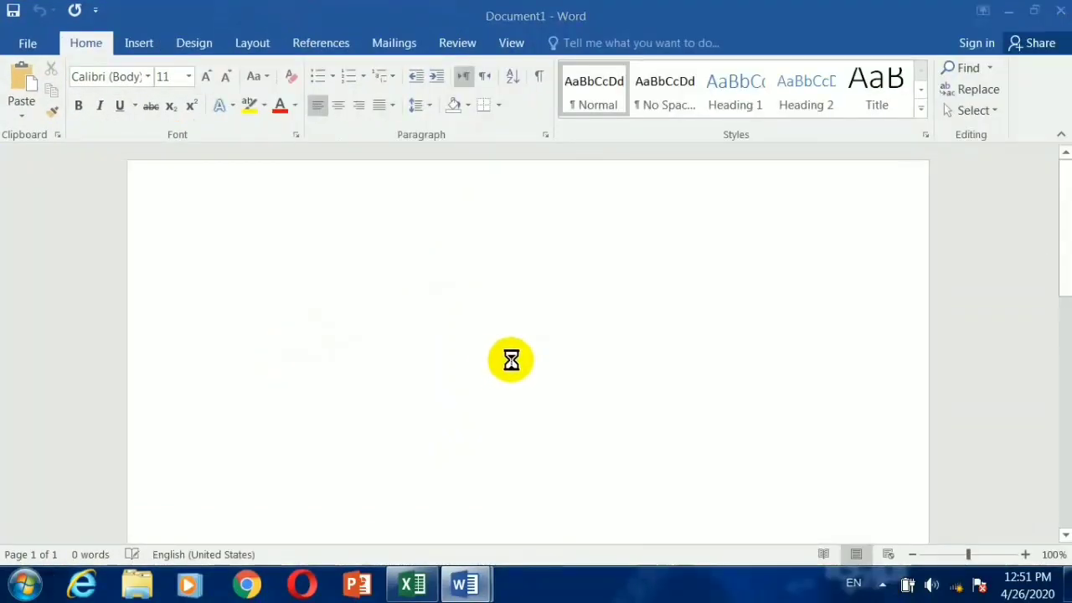
pyautogui.hotkey('ctrl', 'n')
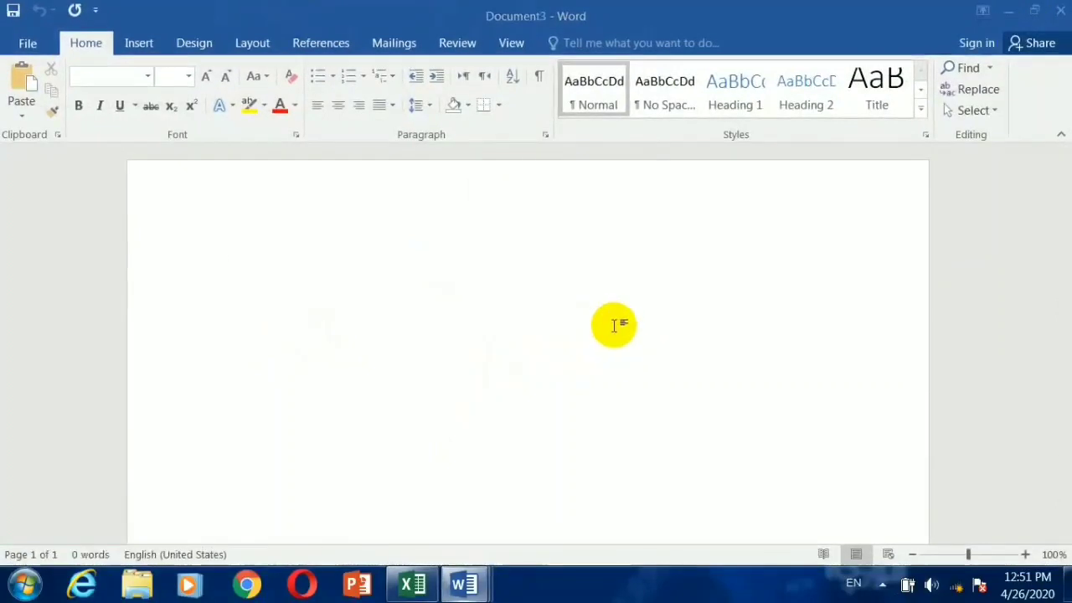
pyautogui.rightClick(662, 594)
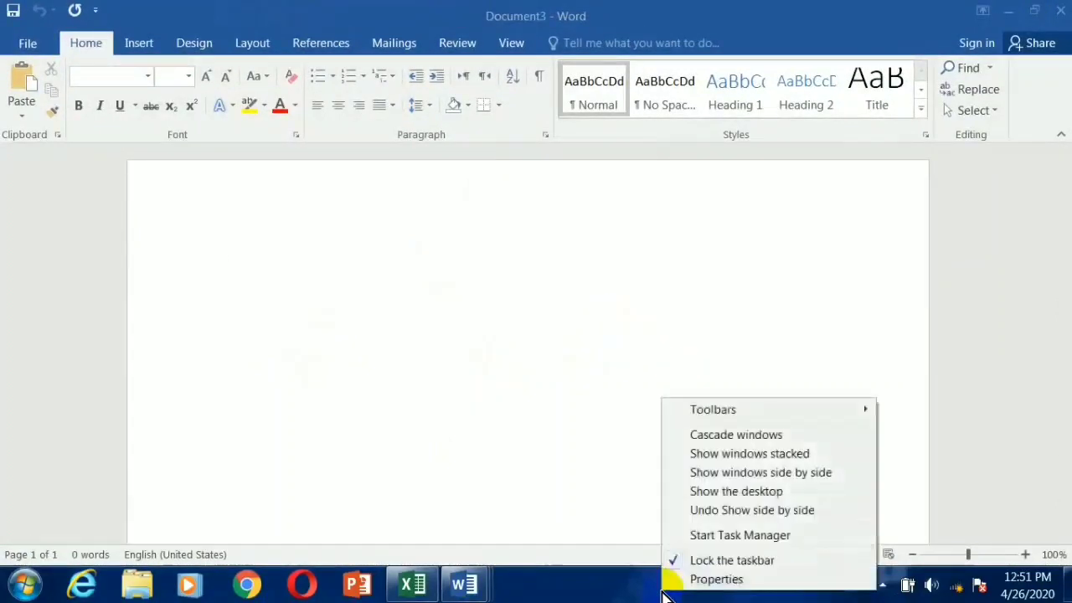
pyautogui.click(738, 436)
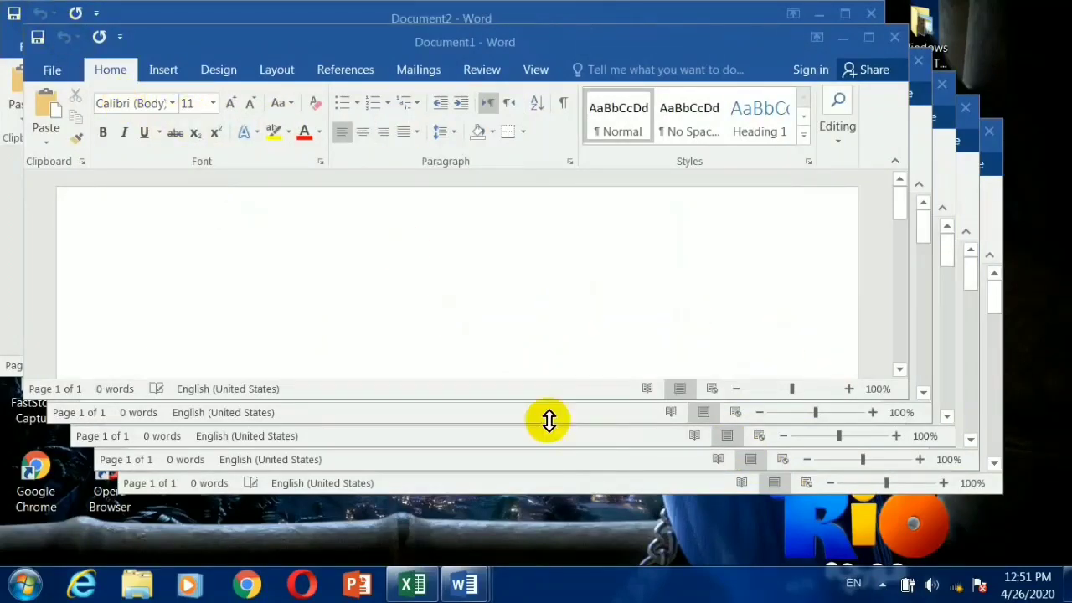
# Bring different Word documents in the cascade to the front one after another, ending with Document1.
pyautogui.click(424, 419)
pyautogui.click(435, 457)
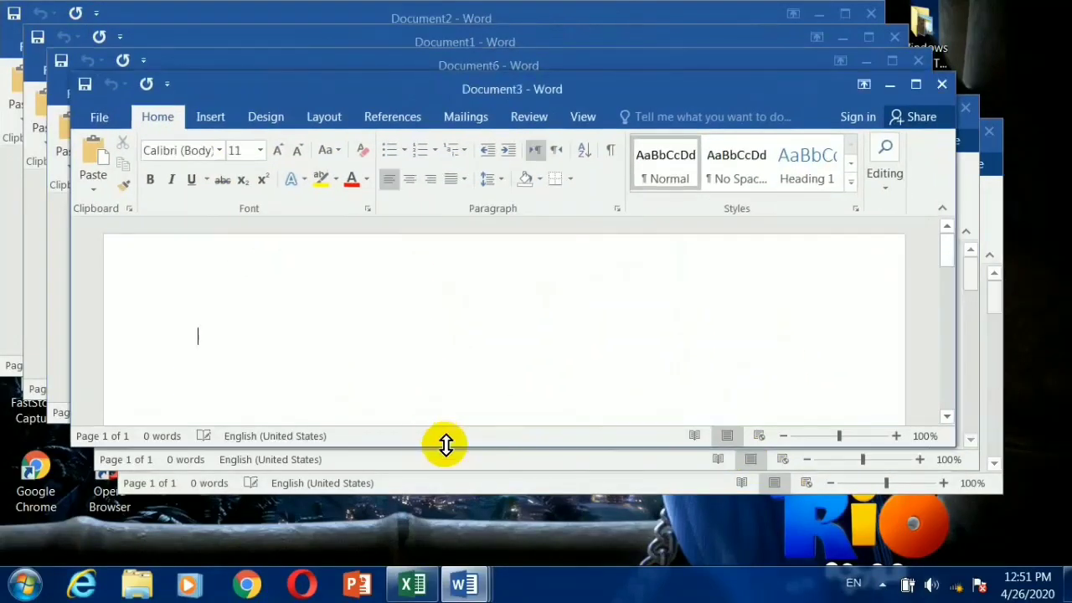
pyautogui.click(464, 479)
pyautogui.click(163, 50)
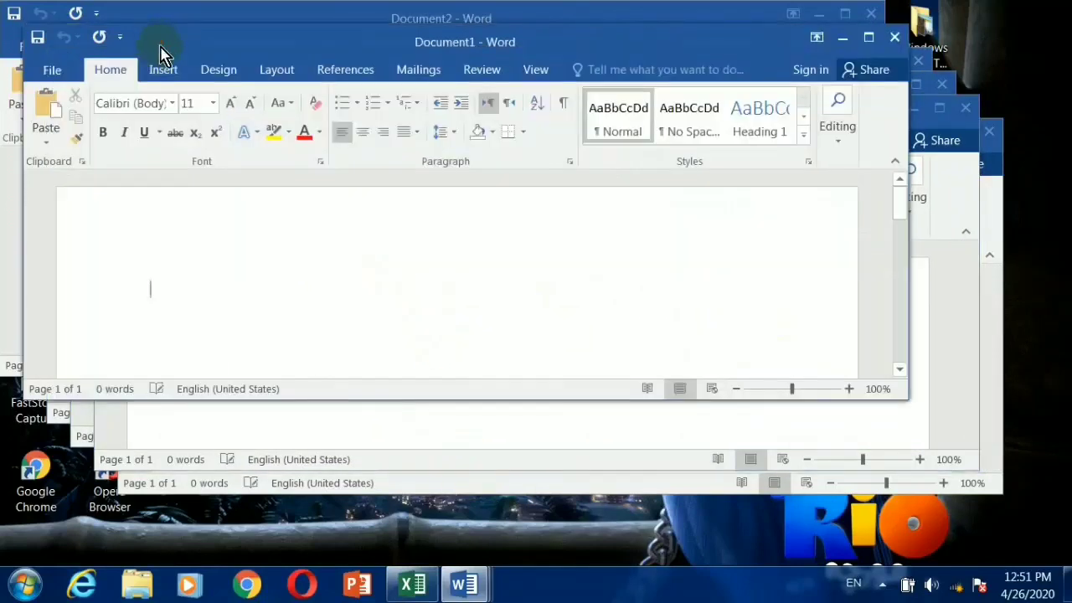
# Review the taskbar's Toolbars options, and close all the open Word documents.
pyautogui.rightClick(637, 598)
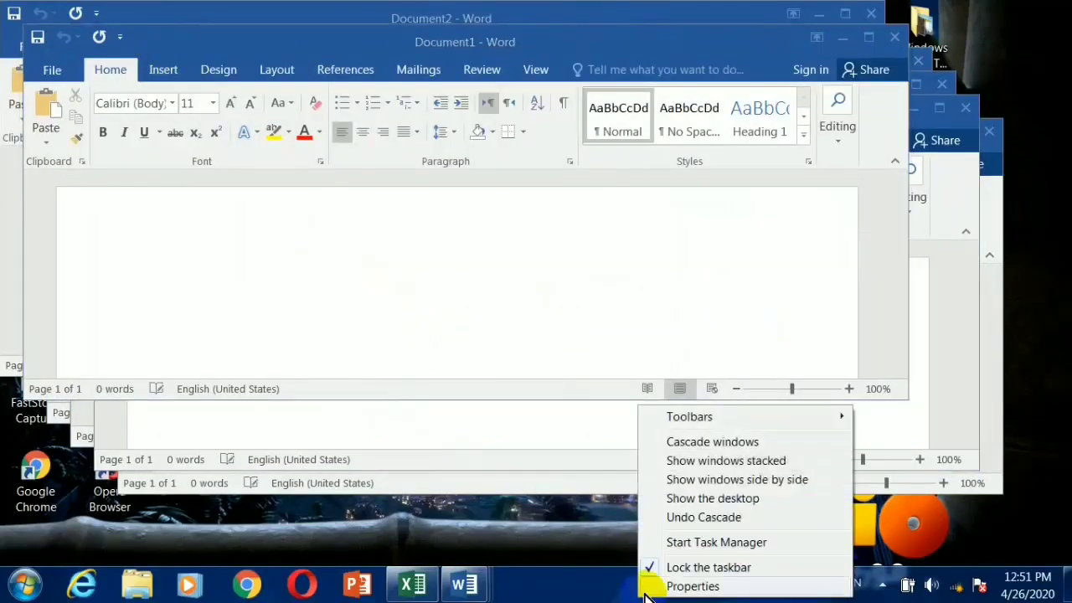
pyautogui.moveTo(733, 419)
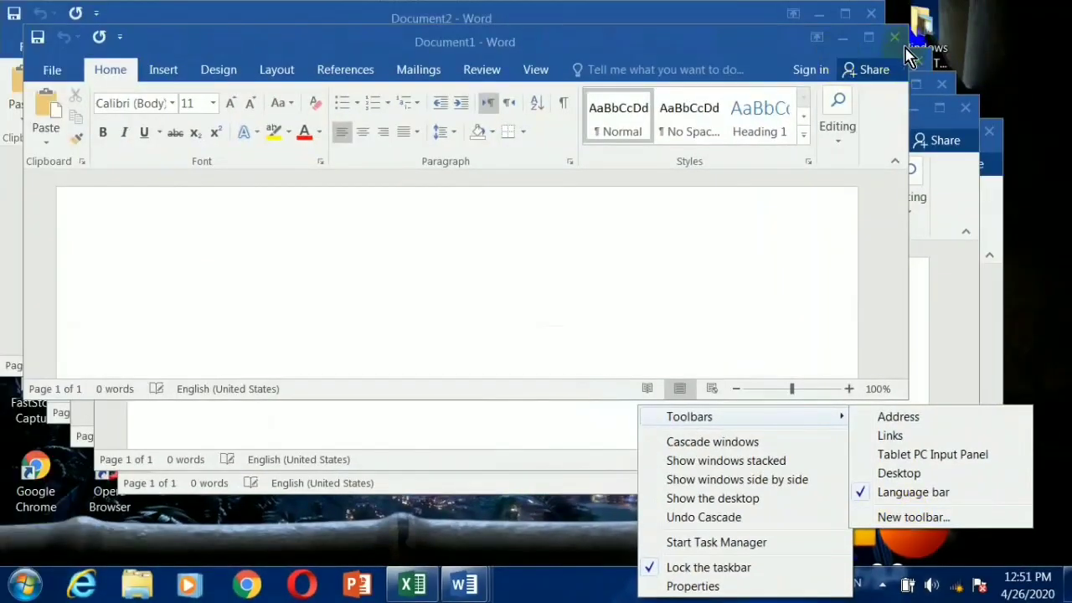
pyautogui.click(895, 38)
pyautogui.click(897, 26)
pyautogui.click(922, 63)
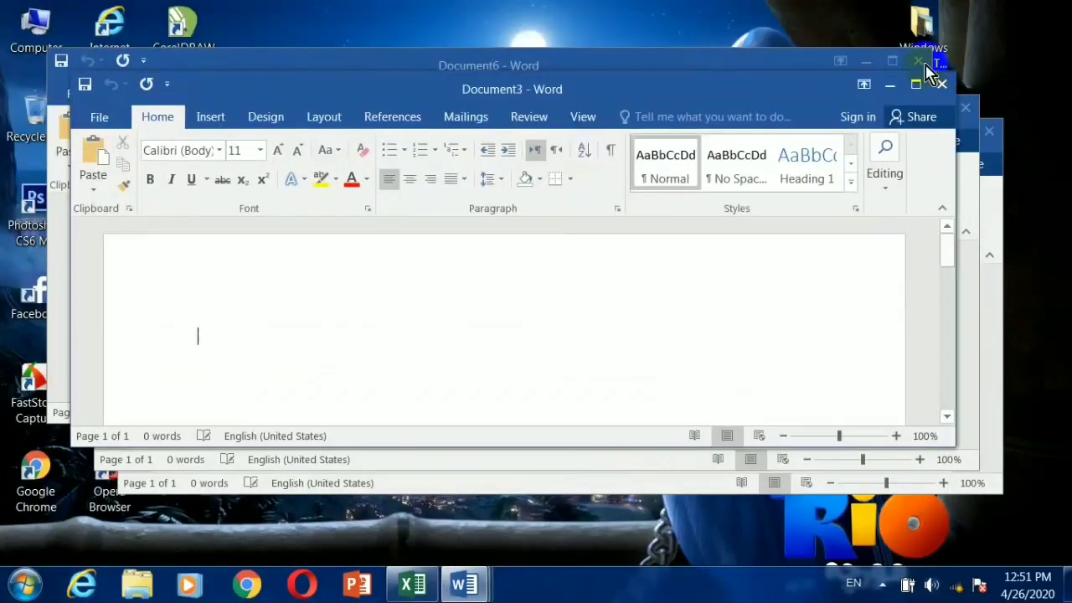
pyautogui.click(940, 84)
pyautogui.click(918, 61)
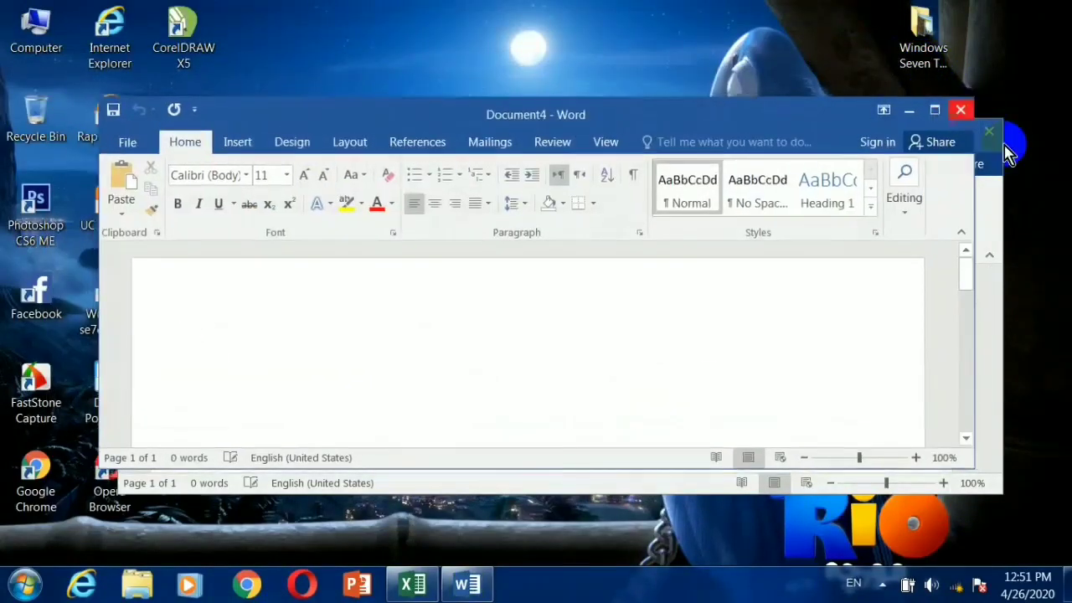
pyautogui.click(961, 106)
pyautogui.click(989, 134)
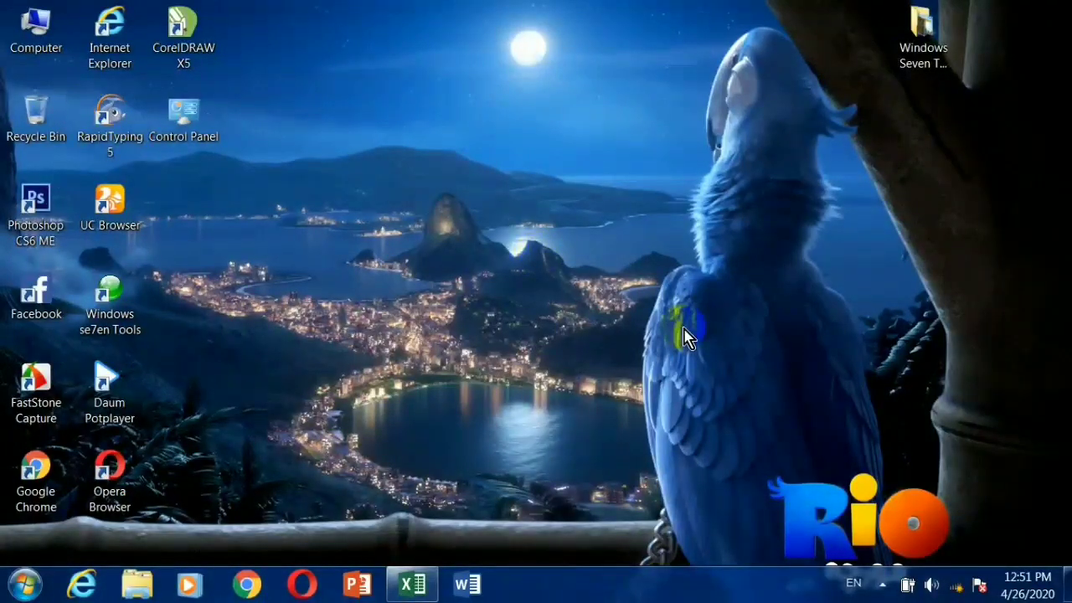
# Browse from Computer to the 01 Elite Learning Academy folder on Local Disk (D:), and close the folder window.
pyautogui.doubleClick(36, 29)
pyautogui.click(486, 177)
pyautogui.doubleClick(486, 177)
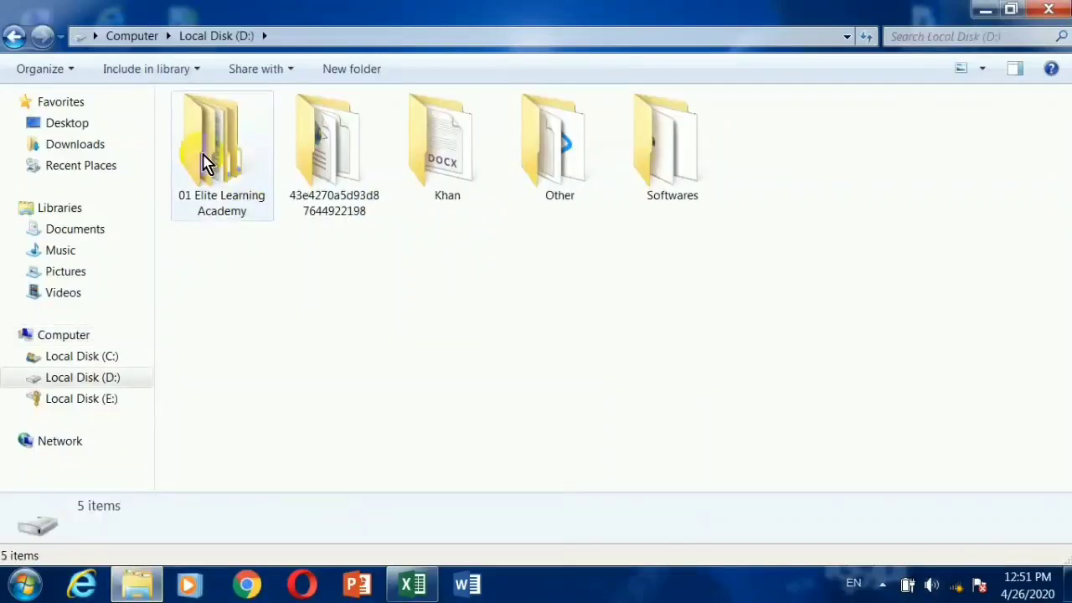
pyautogui.click(204, 194)
pyautogui.doubleClick(204, 176)
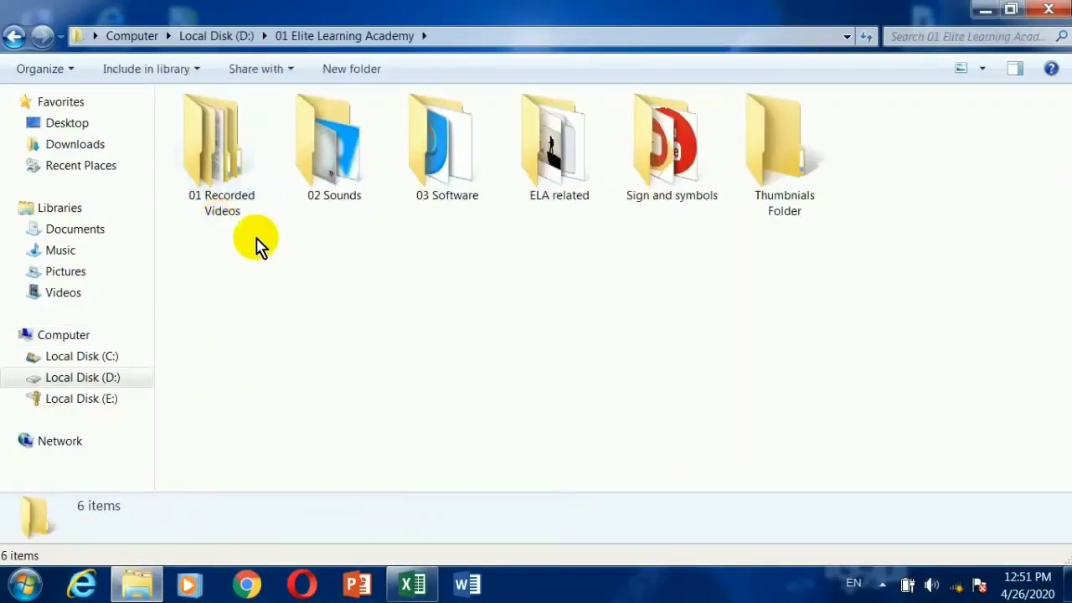
pyautogui.click(1048, 9)
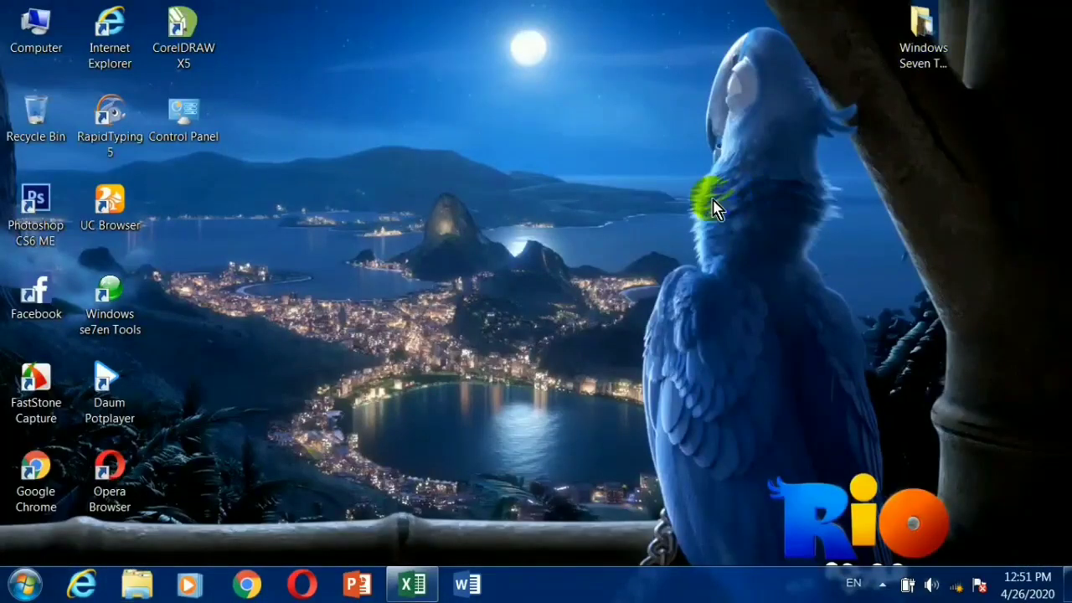
# Add the 01 Elite Learning Academy folder from Local Disk (D:) to the taskbar as a new toolbar.
pyautogui.rightClick(503, 145)
pyautogui.rightClick(758, 586)
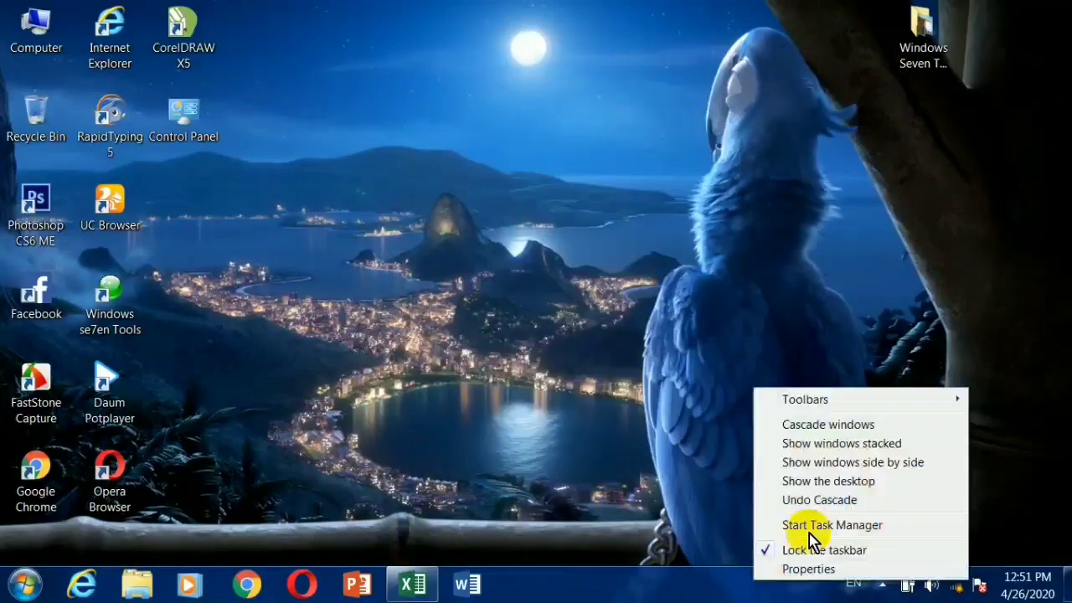
pyautogui.moveTo(894, 400)
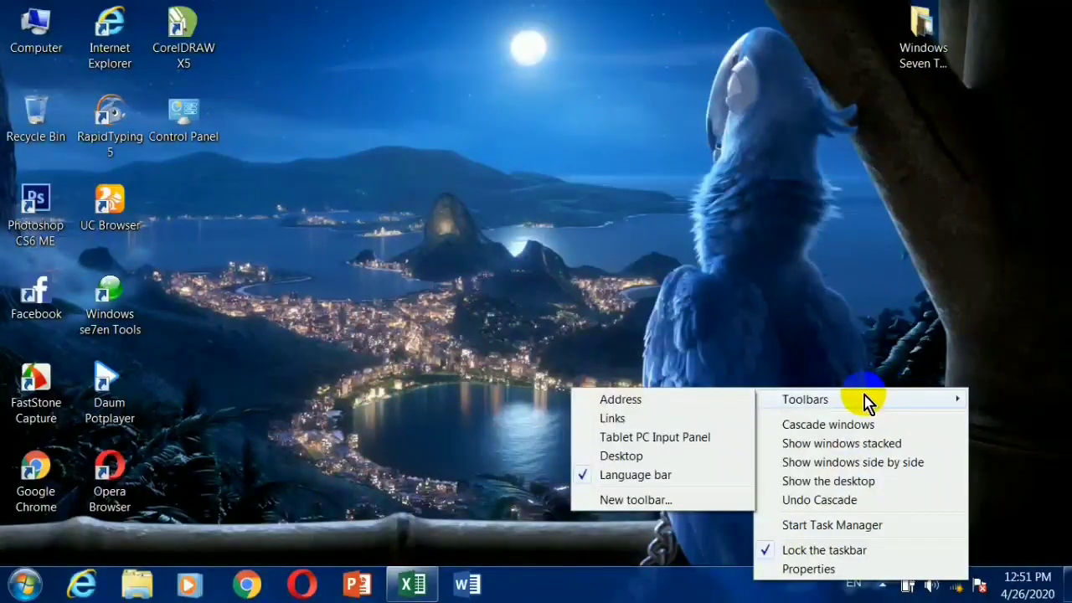
pyautogui.click(627, 500)
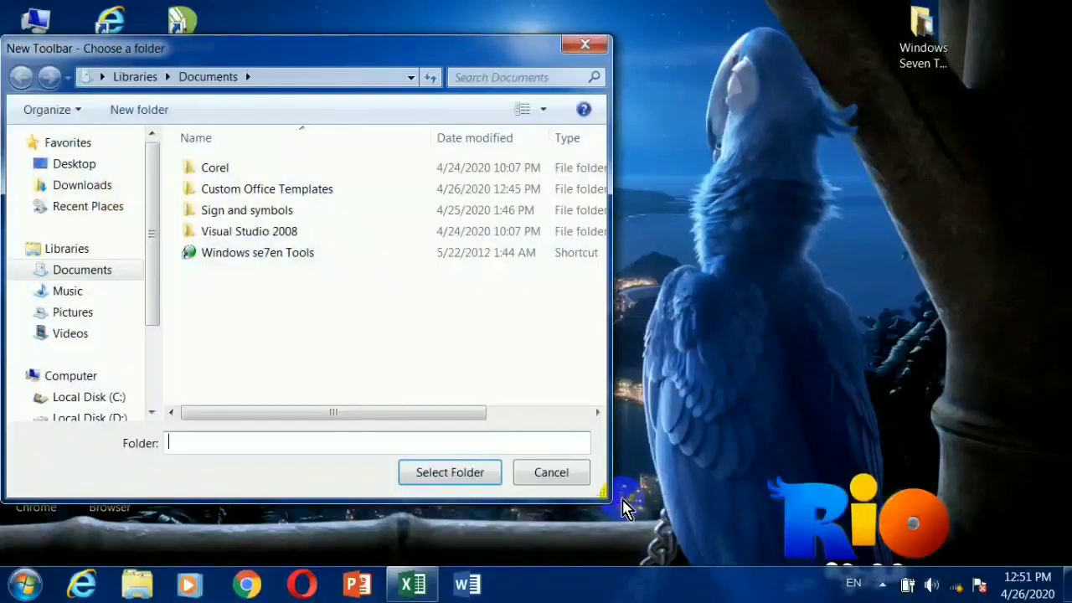
pyautogui.moveTo(150, 226); pyautogui.dragTo(112, 352)
pyautogui.click(67, 327)
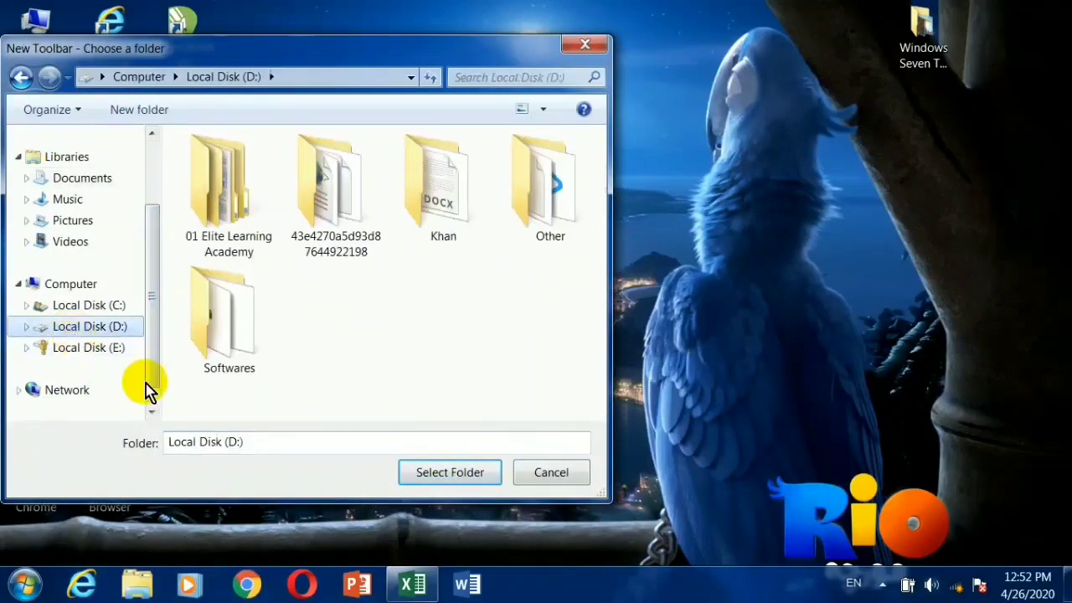
pyautogui.click(219, 225)
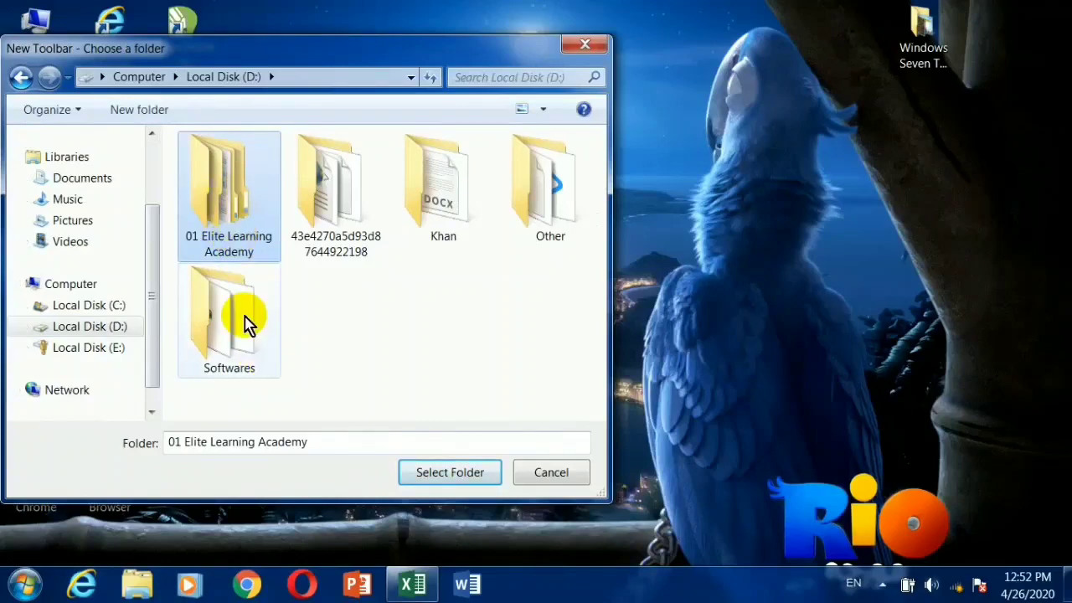
pyautogui.click(450, 474)
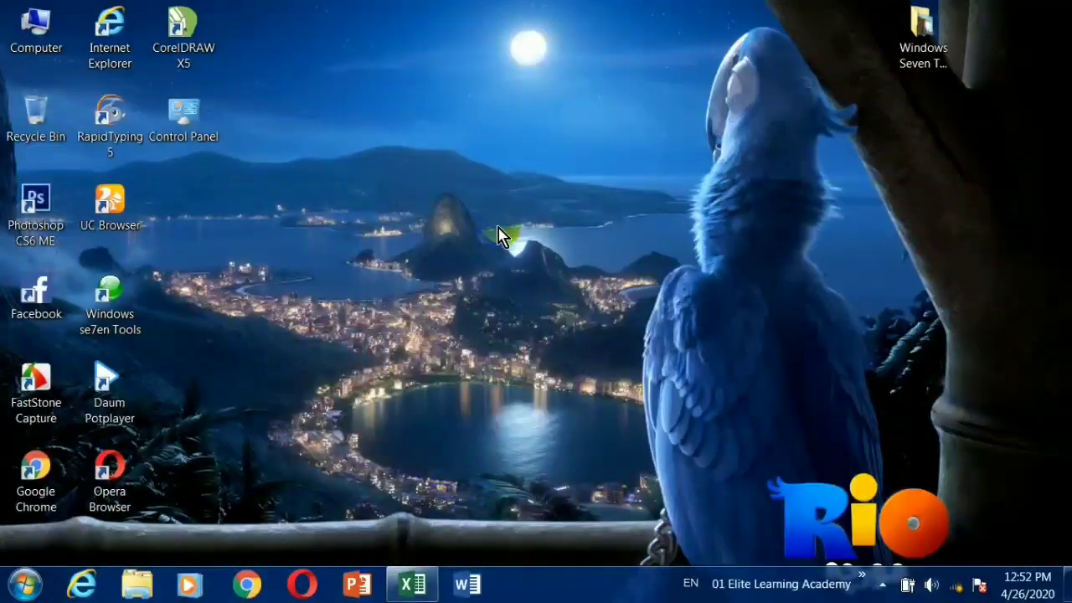
# Refresh the desktop and browse the subfolders of the 01 Elite Learning Academy taskbar toolbar, including ELA related.
pyautogui.rightClick(491, 188)
pyautogui.click(531, 265)
pyautogui.rightClick(417, 172)
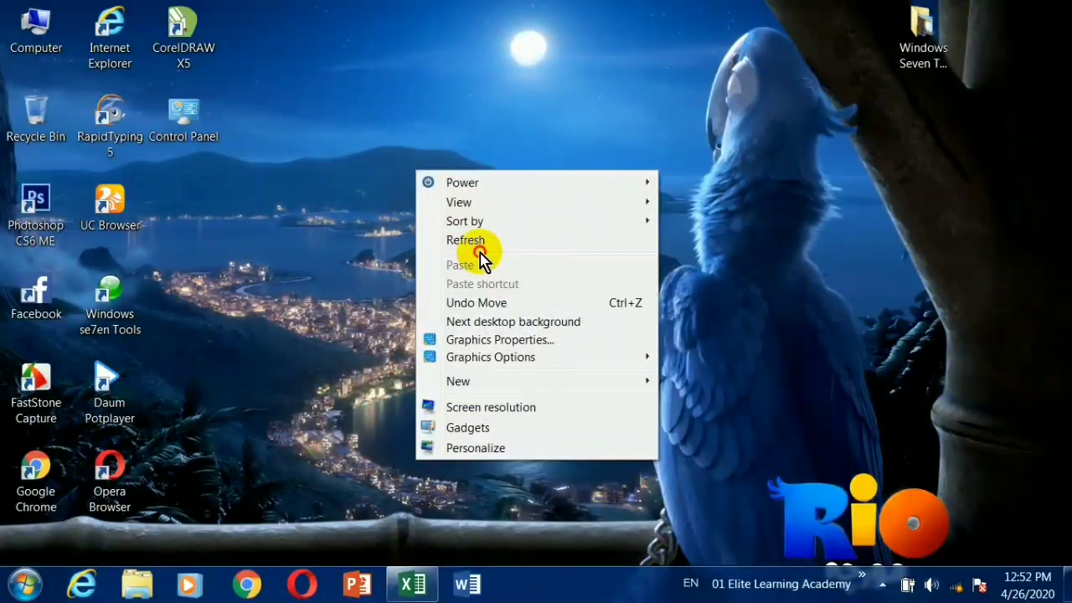
pyautogui.click(480, 247)
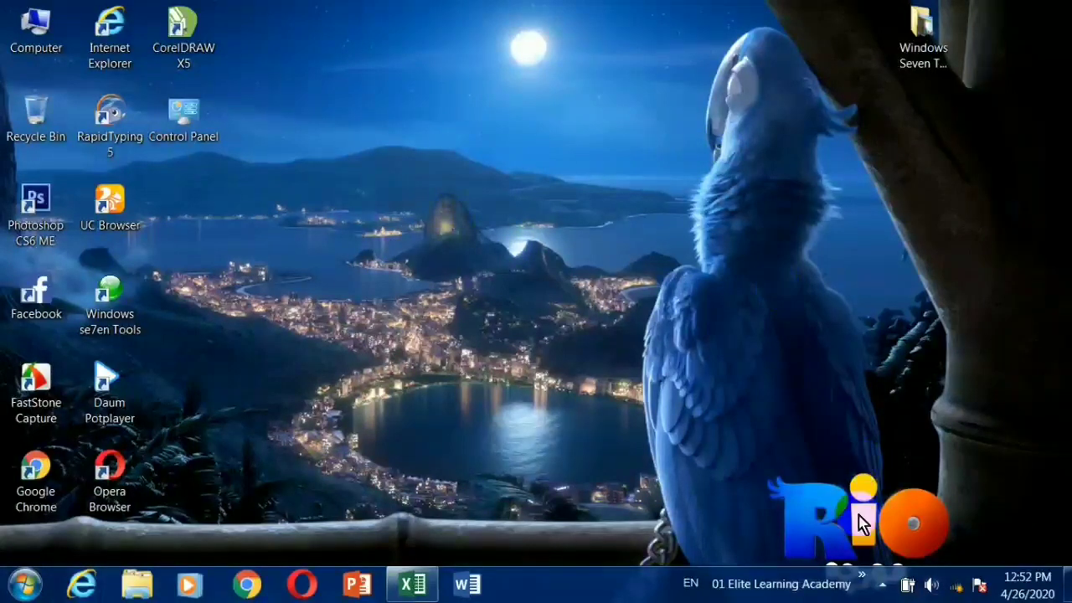
pyautogui.click(863, 581)
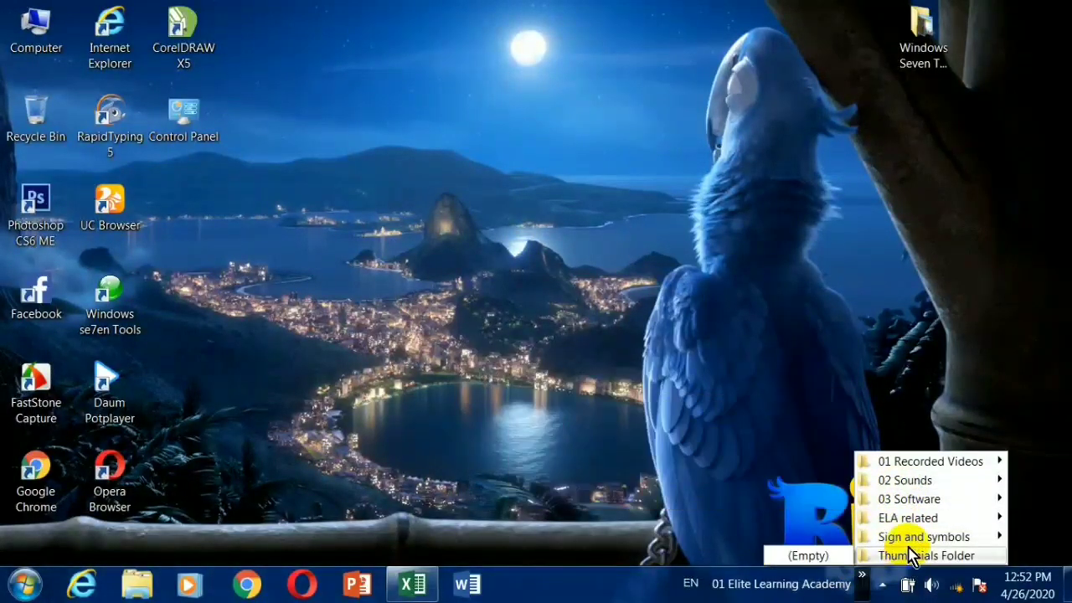
pyautogui.moveTo(919, 468)
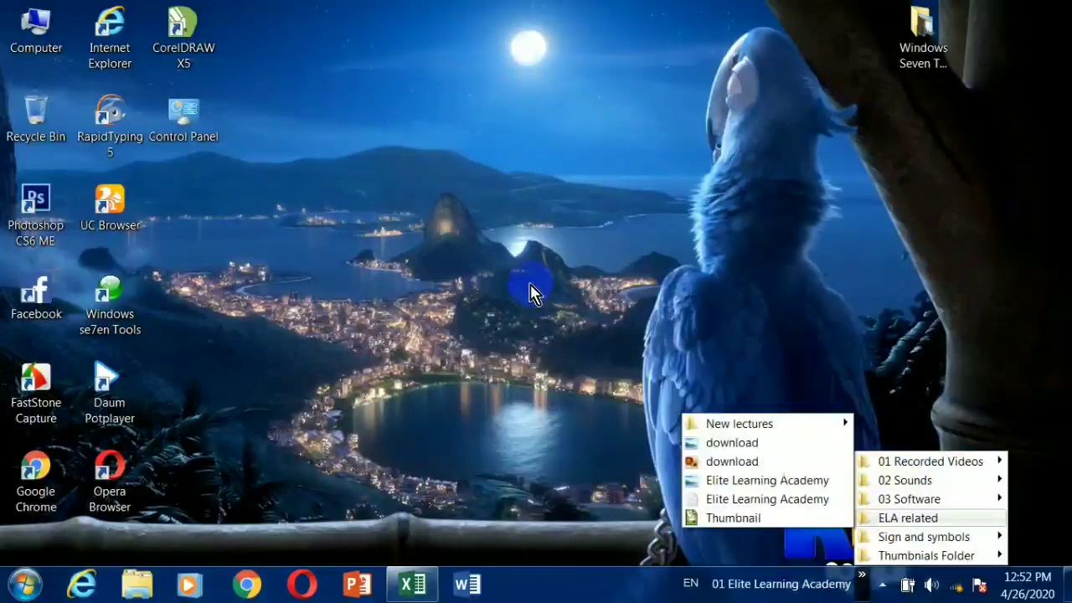
# Remove the 01 Elite Learning Academy toolbar from the taskbar and review the available taskbar toolbar options.
pyautogui.rightClick(593, 593)
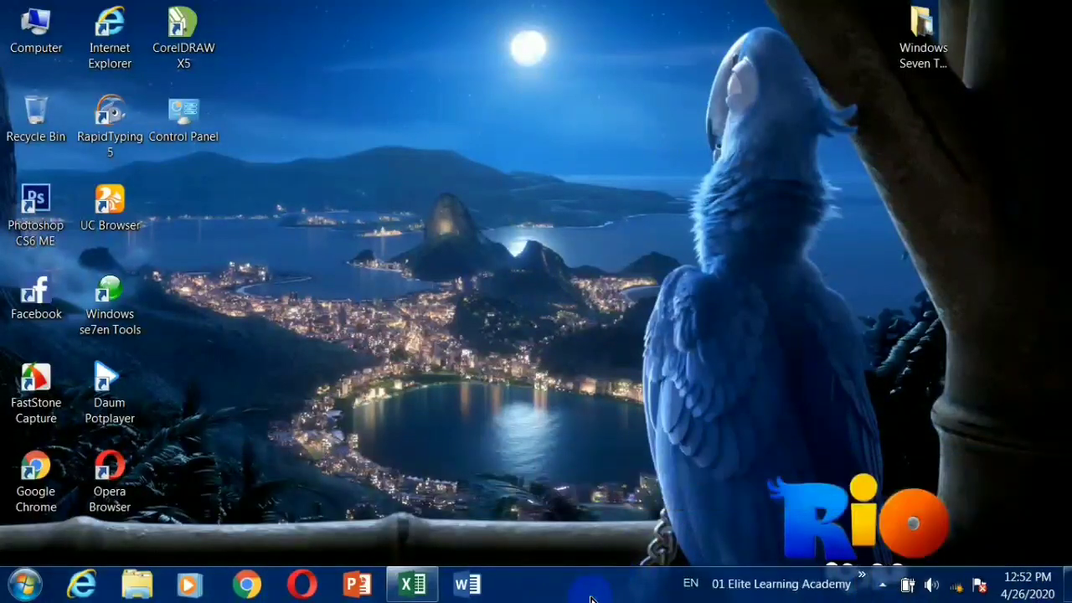
pyautogui.moveTo(664, 429)
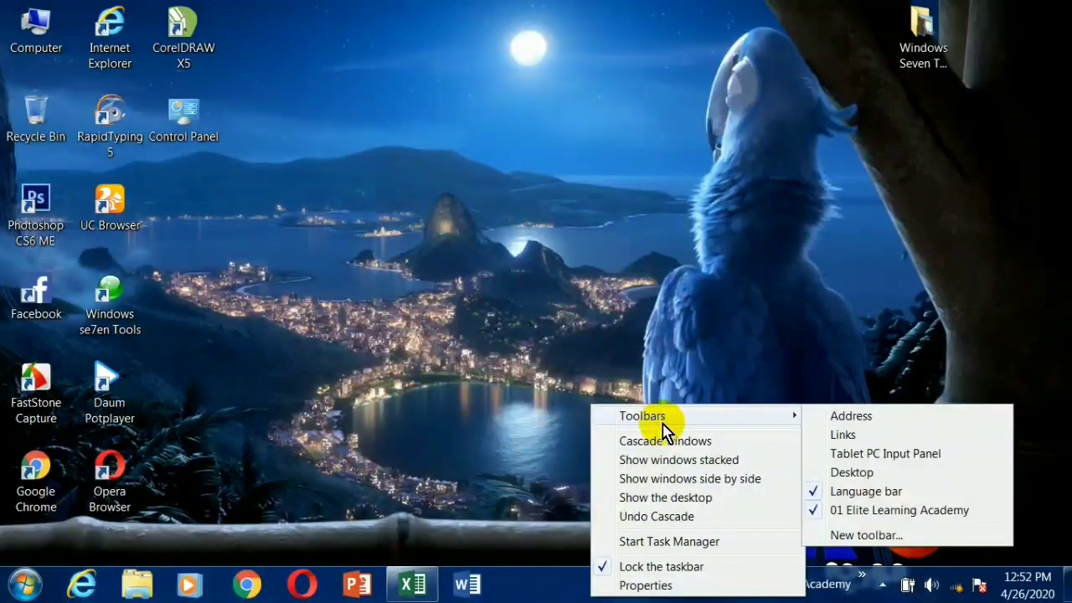
pyautogui.click(821, 520)
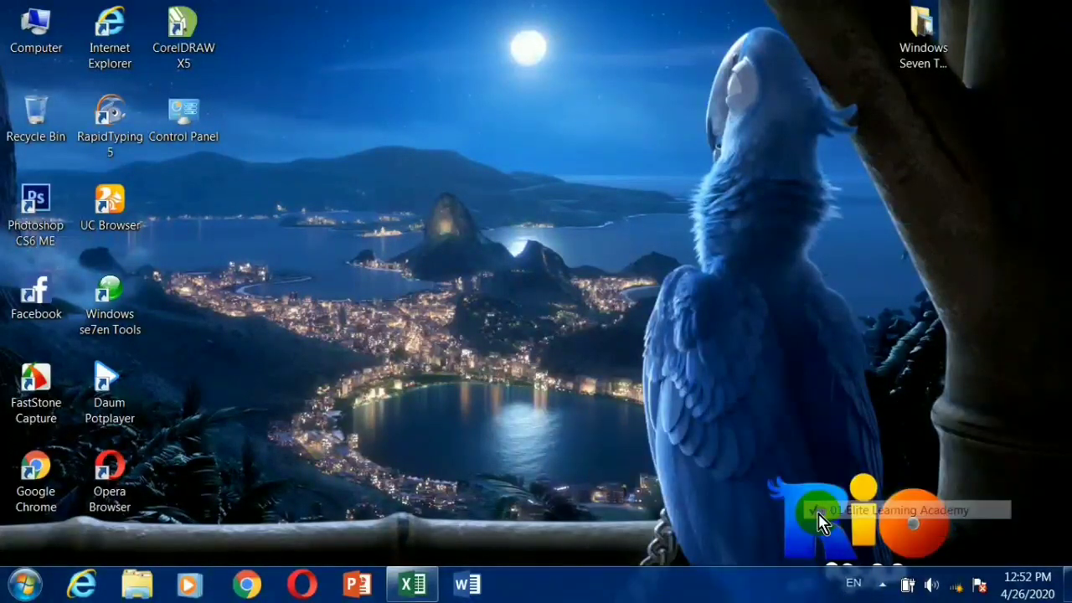
pyautogui.rightClick(598, 584)
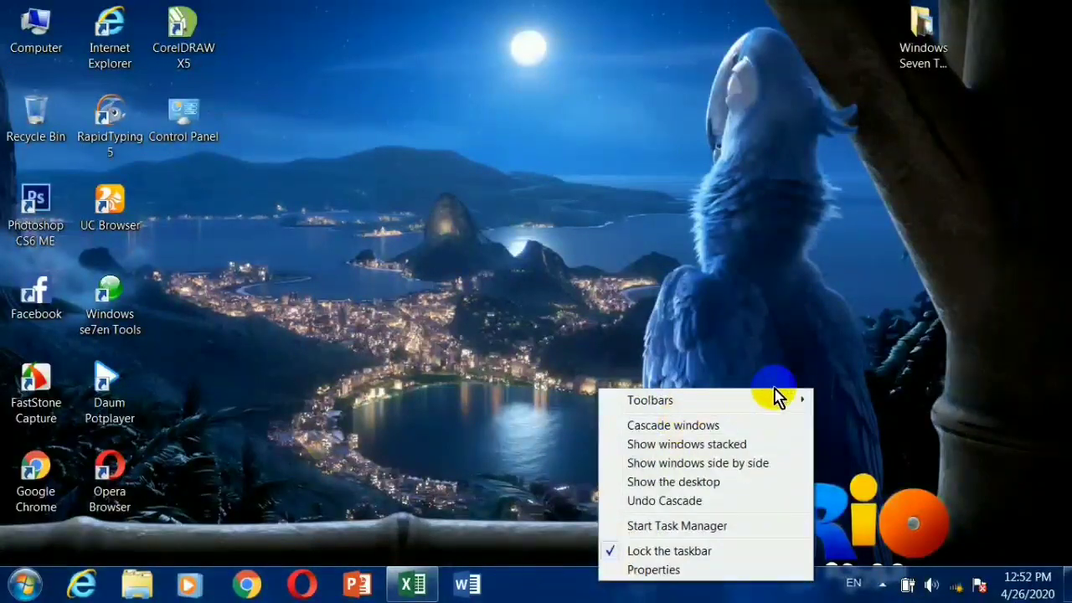
pyautogui.moveTo(810, 402)
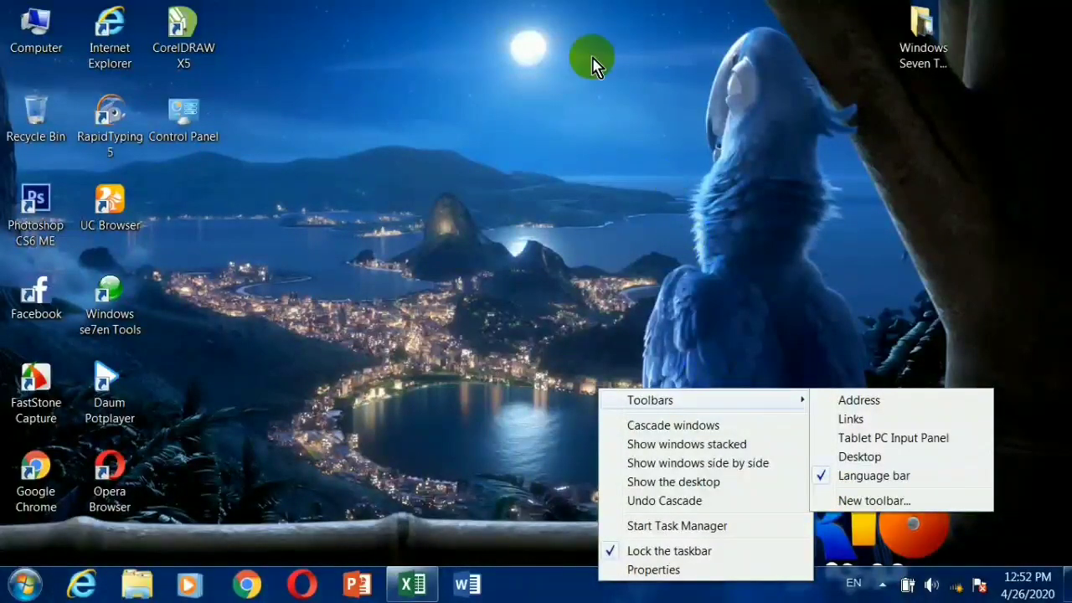
# Open the desktop's Personalization settings to view the theme and screen saver options, and close the window.
pyautogui.rightClick(585, 49)
pyautogui.click(638, 321)
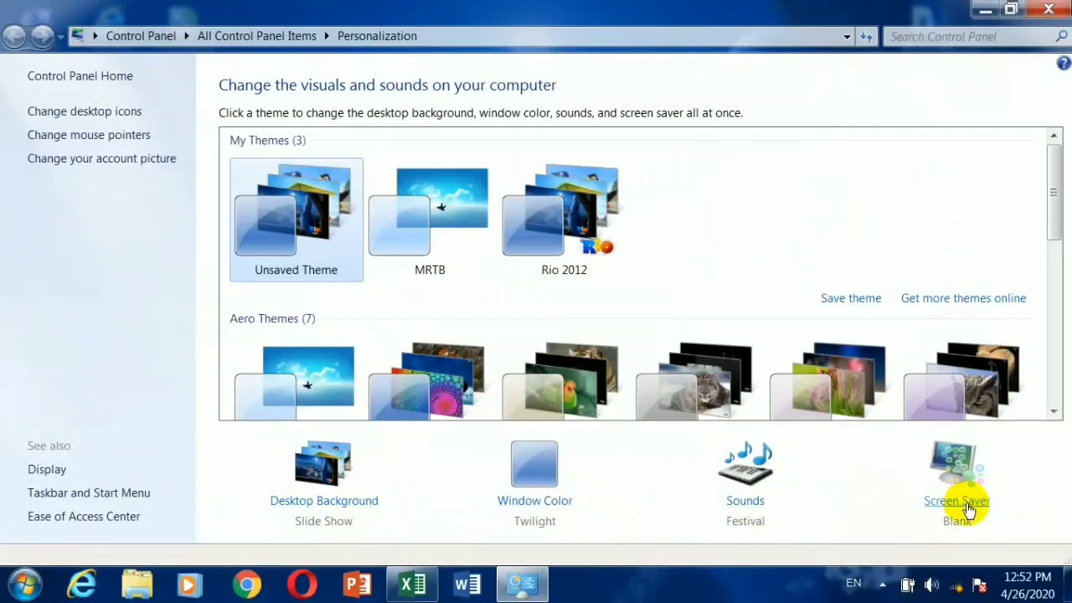
pyautogui.click(1048, 9)
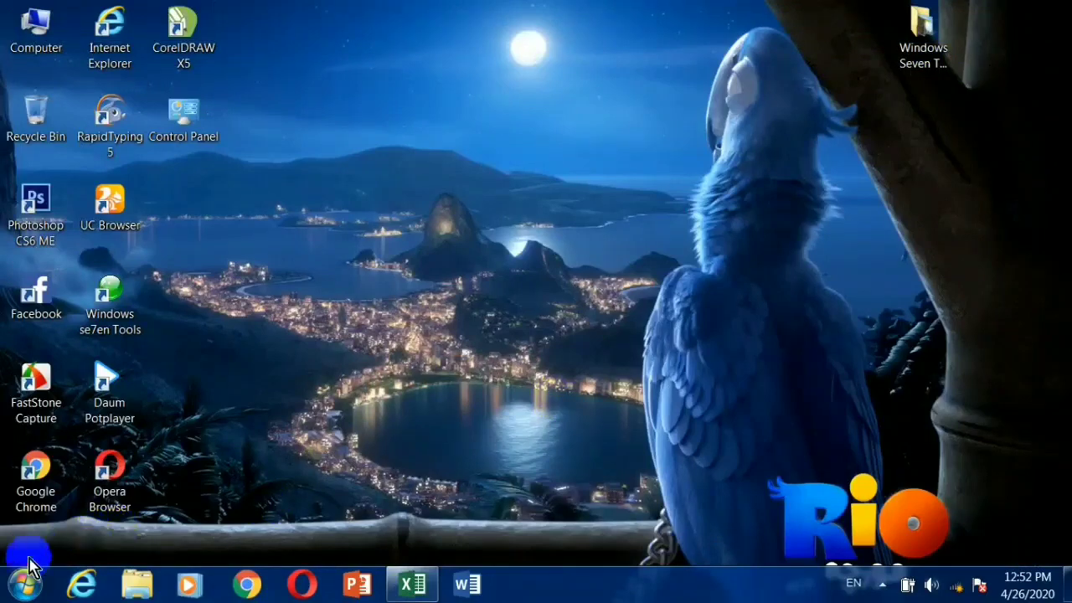
# Open Control Panel to view it, and close its window.
pyautogui.click(25, 585)
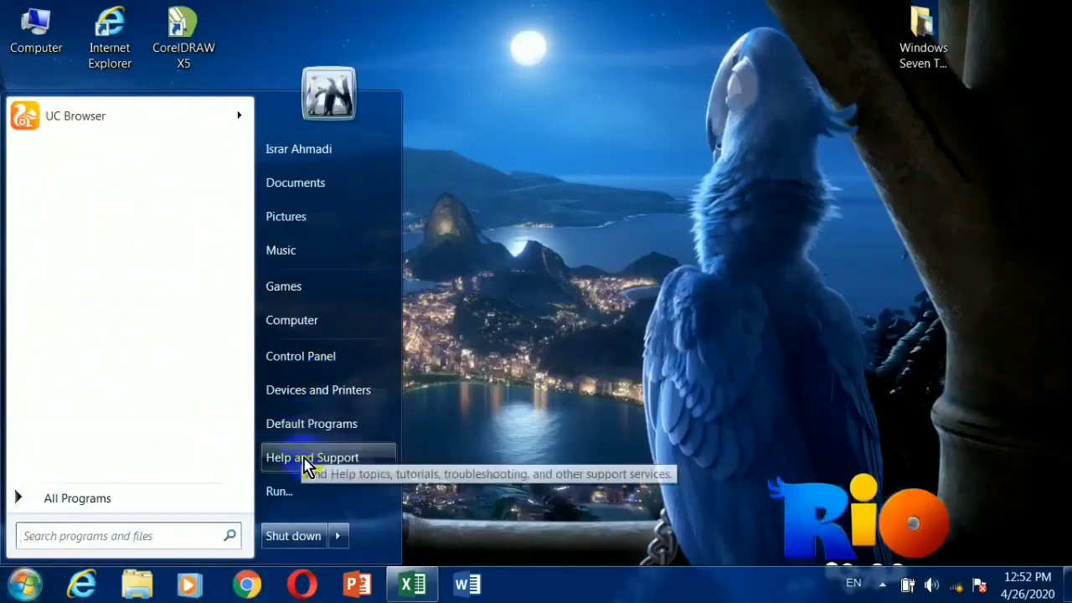
pyautogui.click(347, 355)
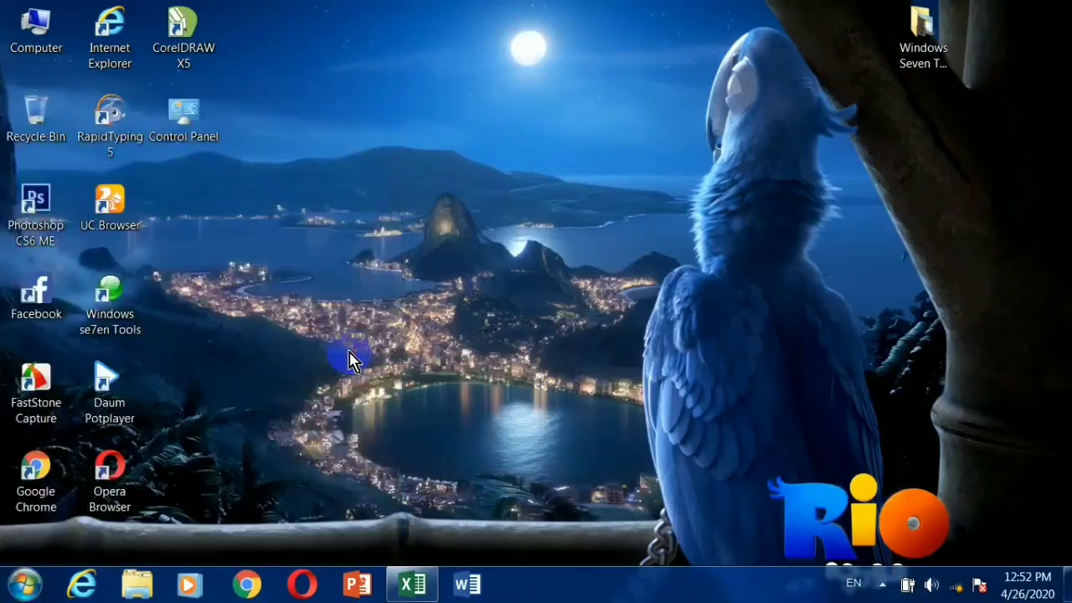
pyautogui.click(1049, 9)
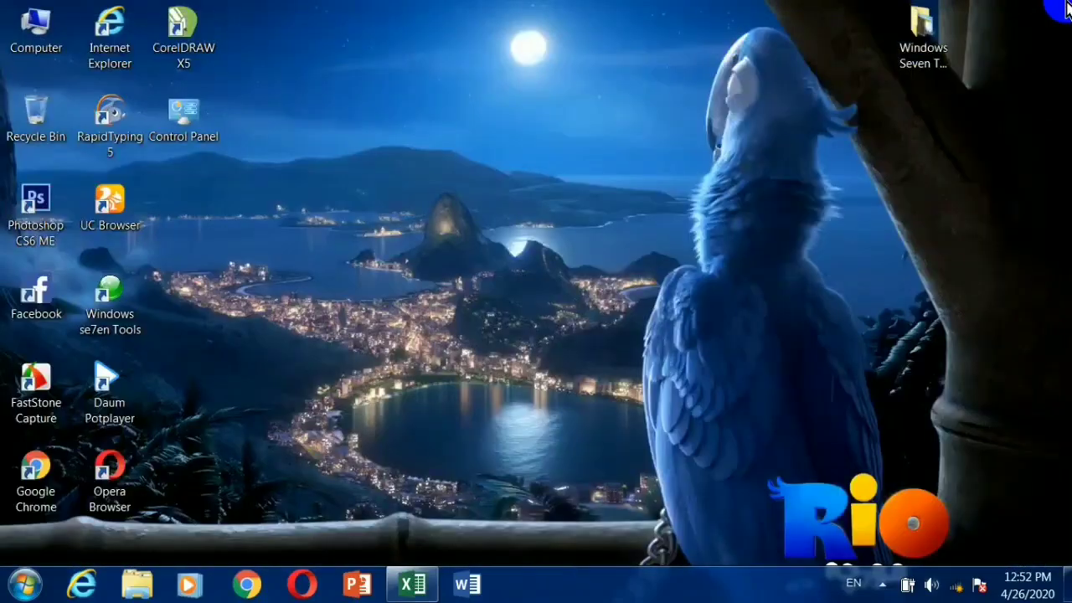